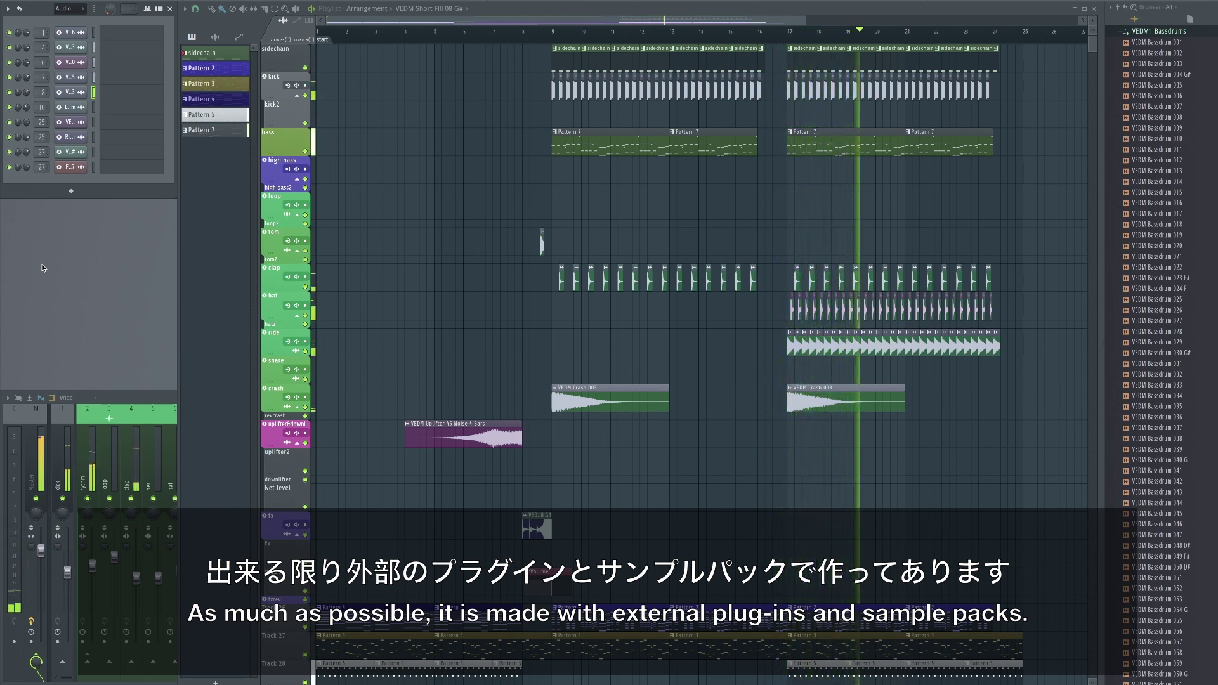
Step: Review the full arrangement and the isolated drum and effect sample tracks, playing from bar 17
scroll(425, 217, down, 5)
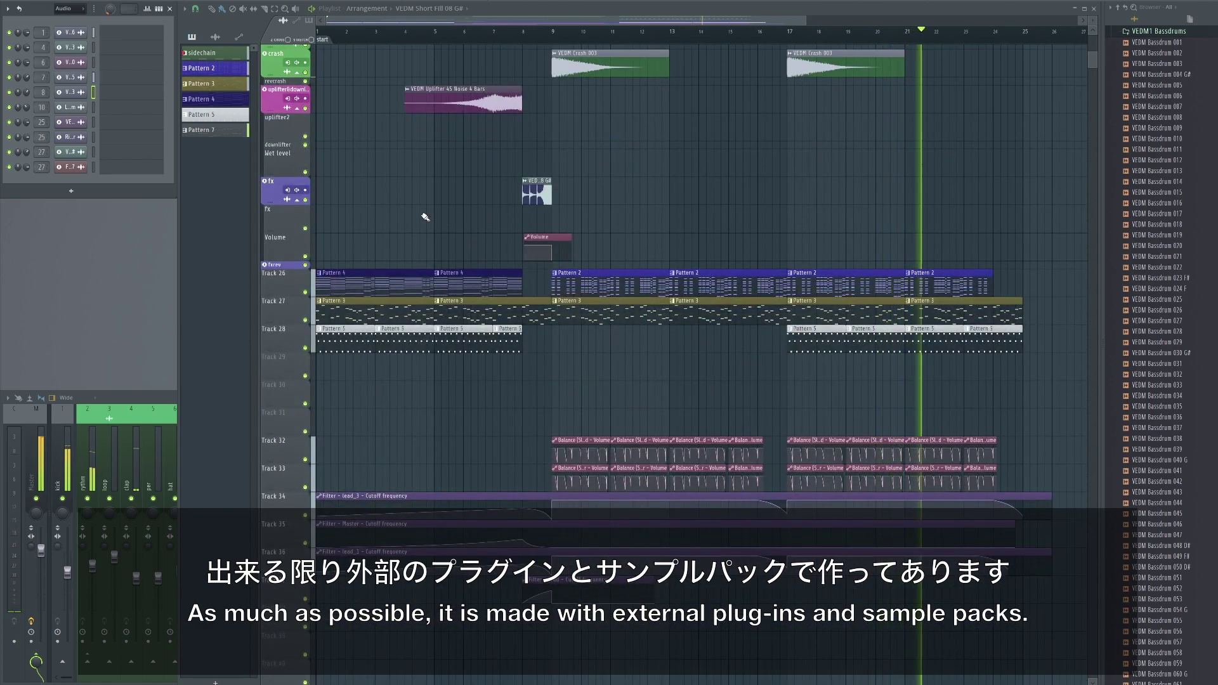
scroll(425, 217, up, 5)
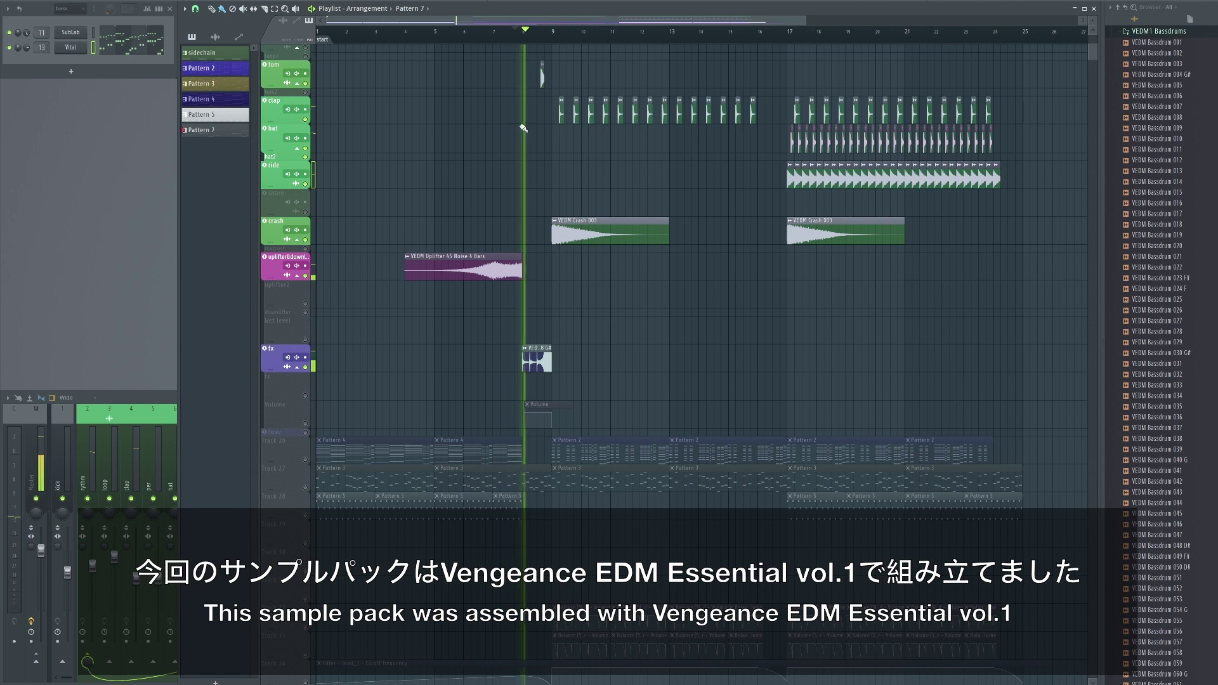
scroll(514, 141, up, 2)
scroll(514, 141, down, 1)
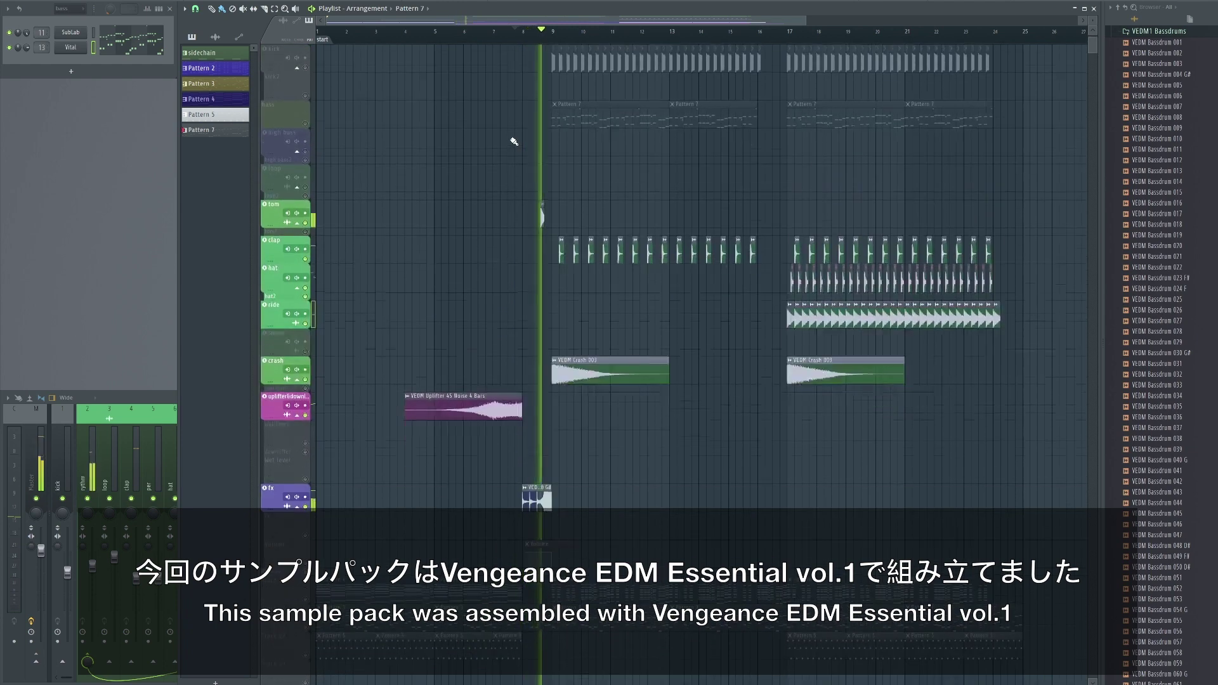
click(788, 37)
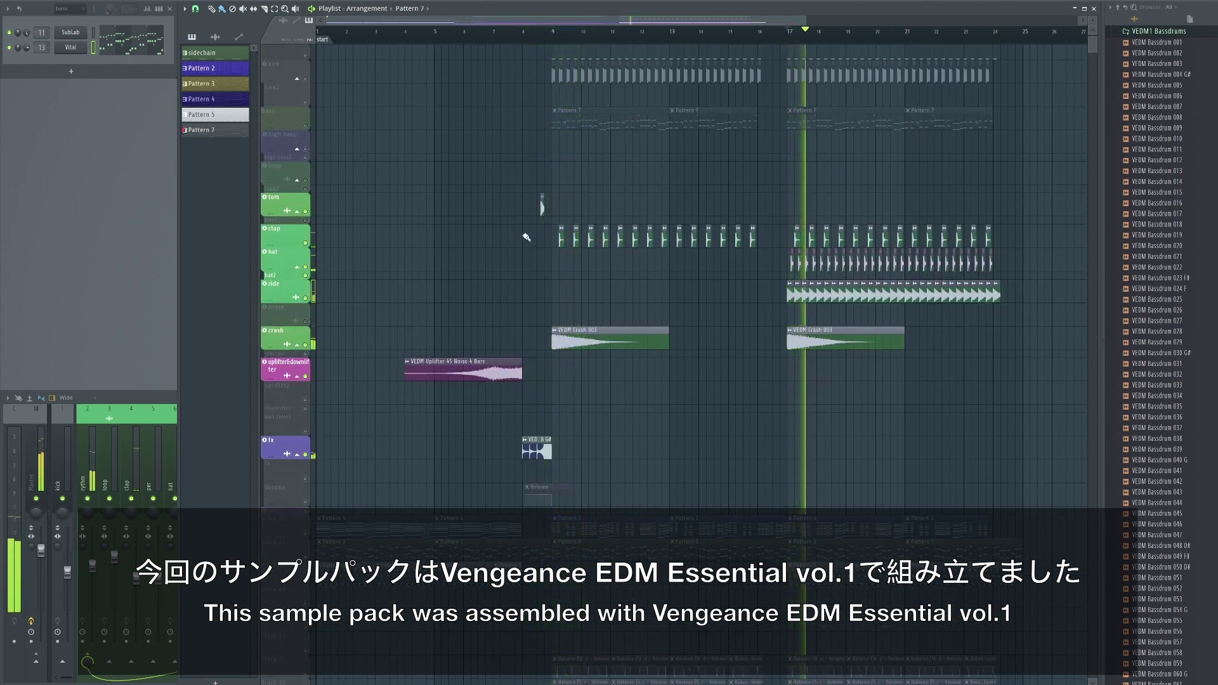
scroll(526, 237, down, 3)
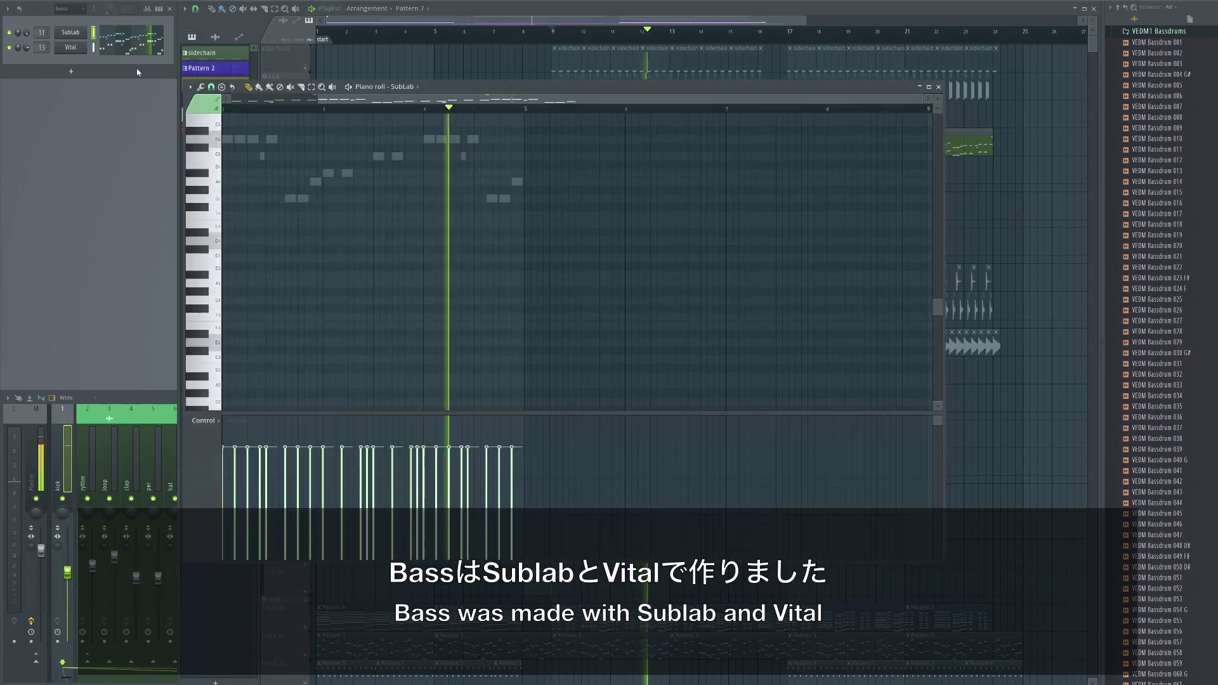
Step: Inspect the SubLab and Vital instruments that play the bass pattern
click(82, 38)
click(79, 37)
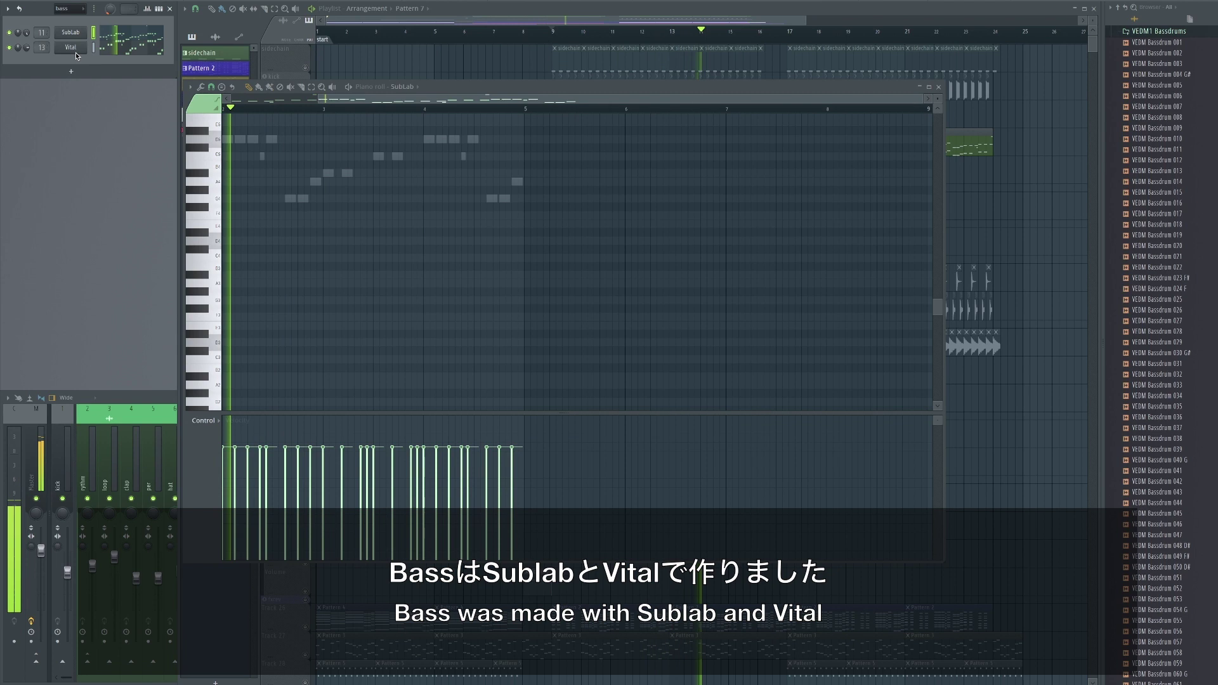
click(75, 51)
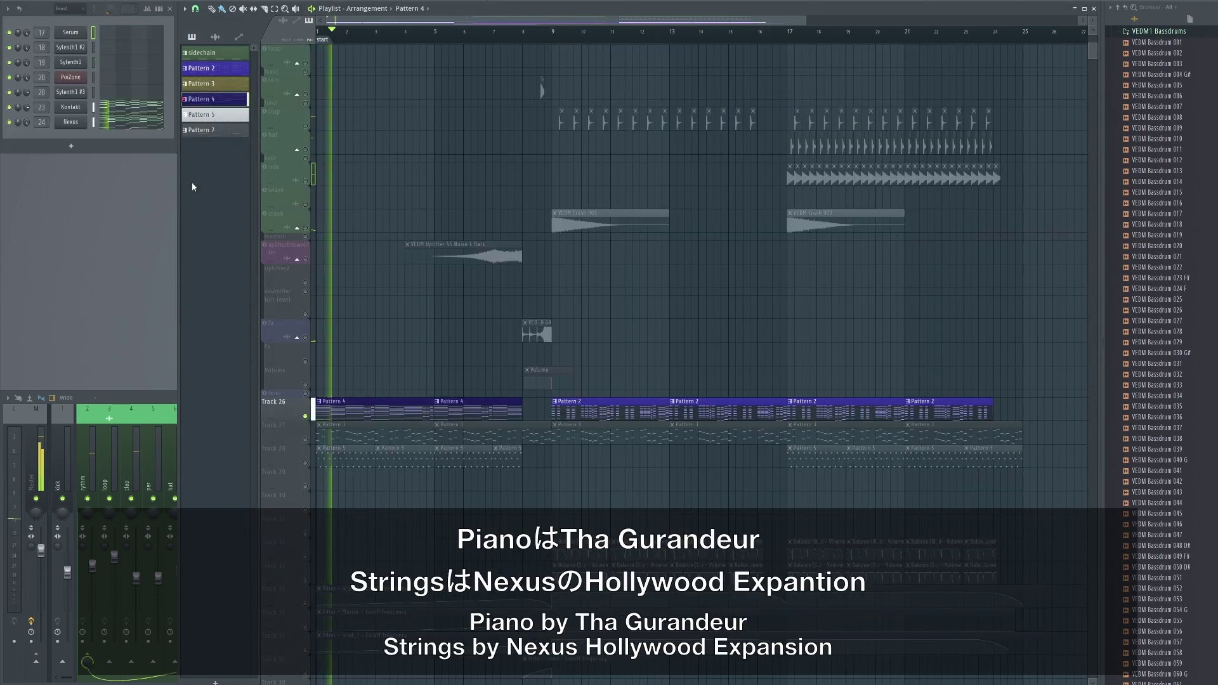
Step: Inspect The Grandeur piano in Kontakt and the Adagio Strings 1 preset in Nexus, then close the plugin window
click(71, 107)
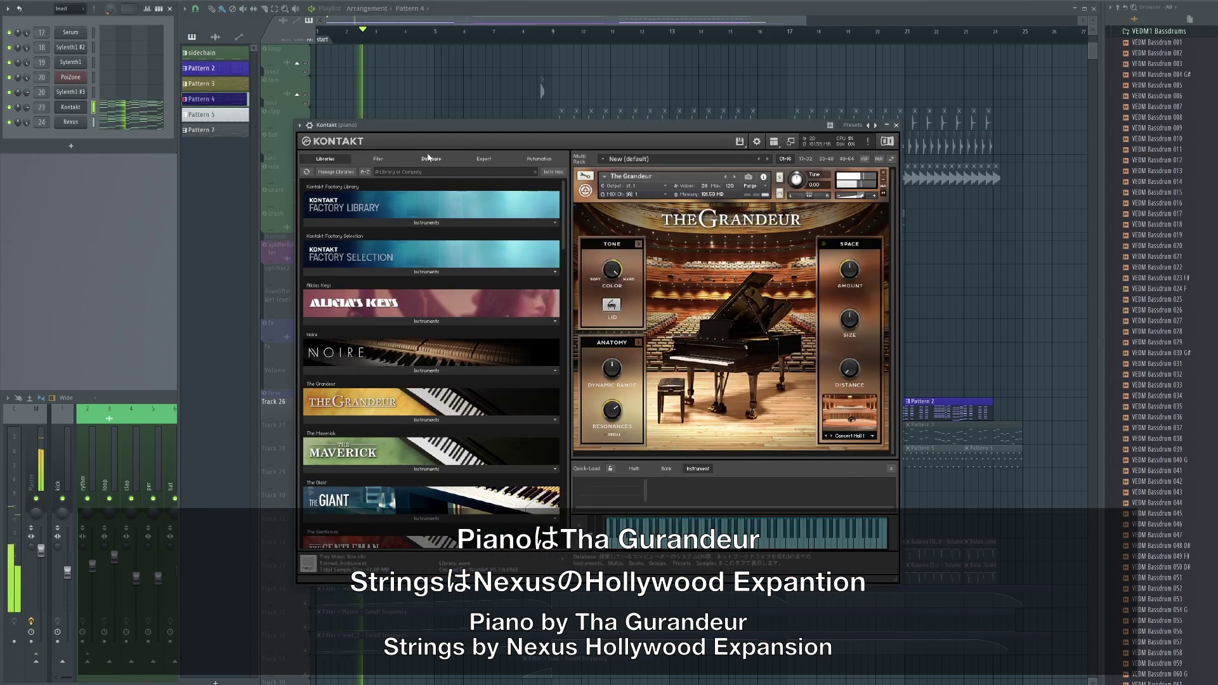
drag(419, 131, 239, 102)
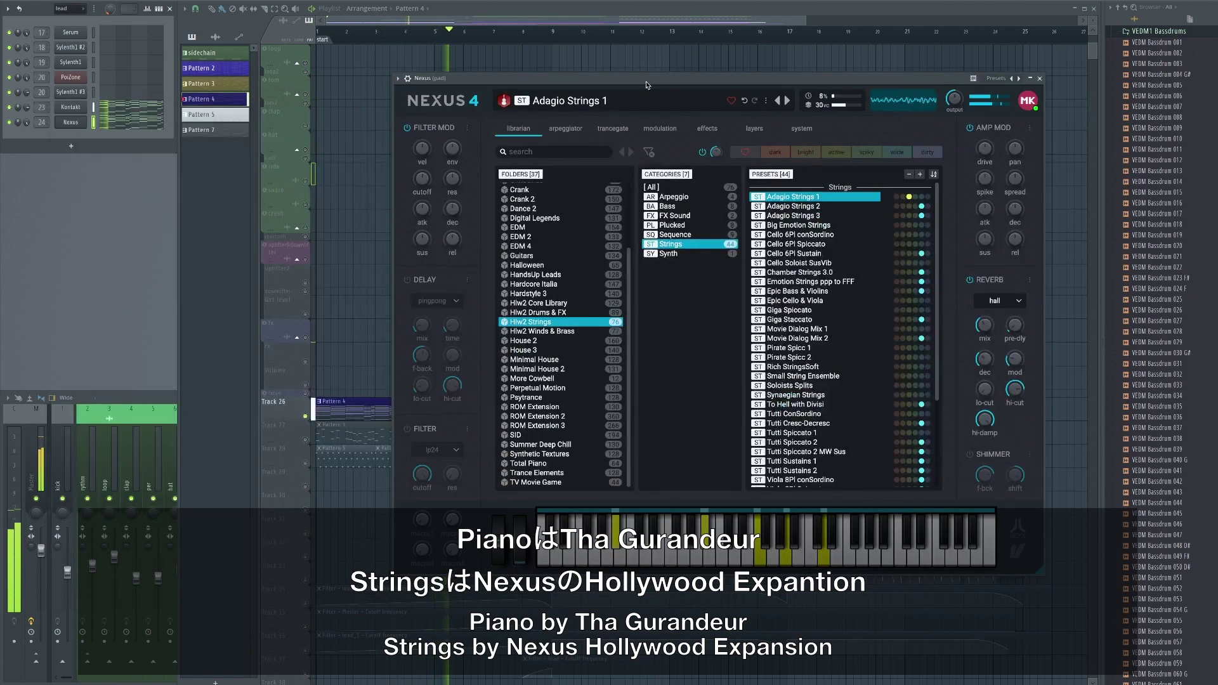
drag(646, 85, 495, 80)
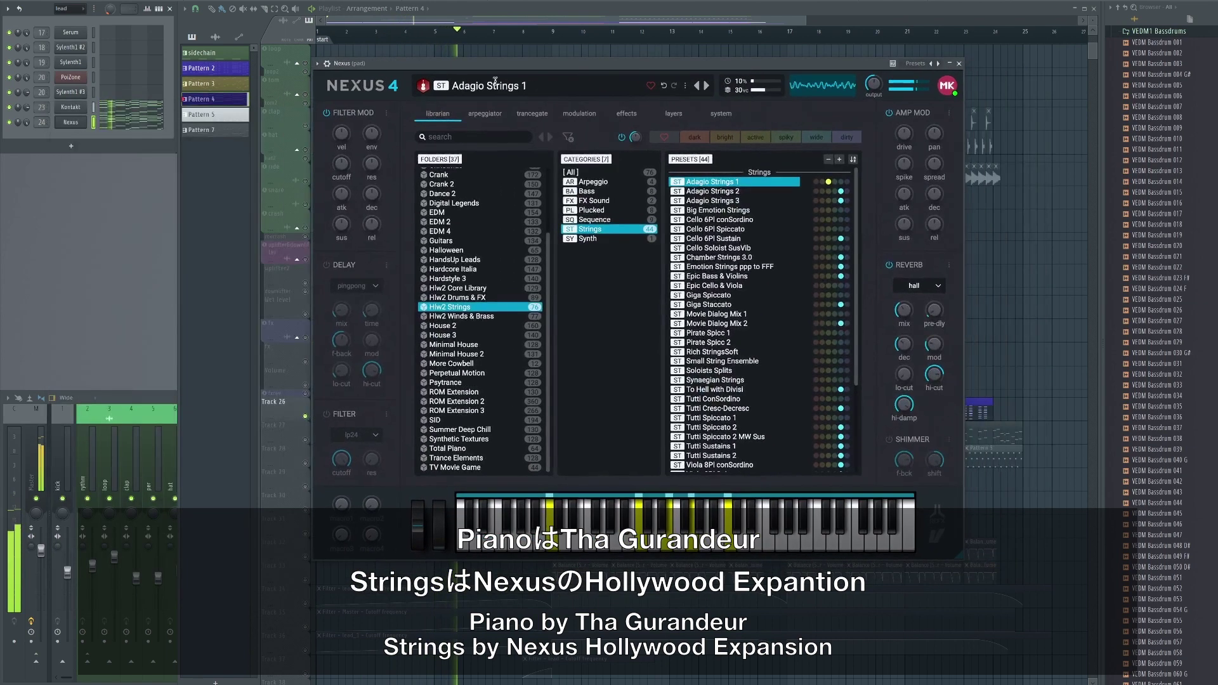
key(Escape)
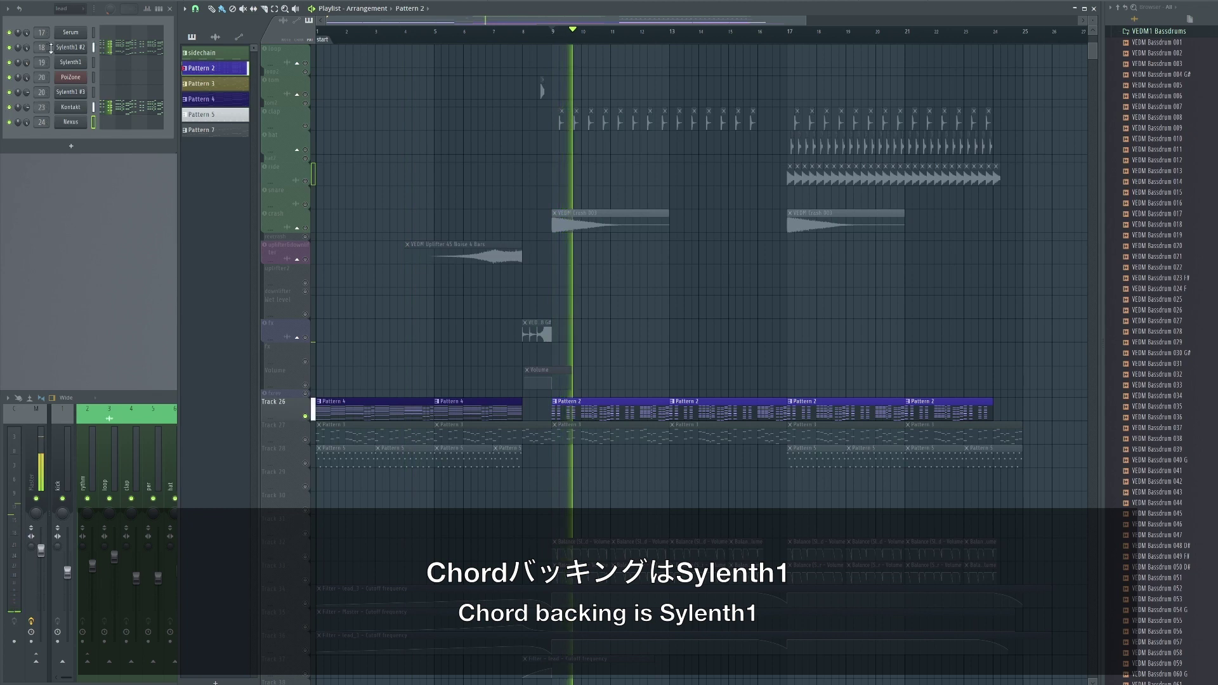
Step: Inspect the chord backing's Sylenth1 #2 settings, then isolate the lead on Track 27
click(69, 48)
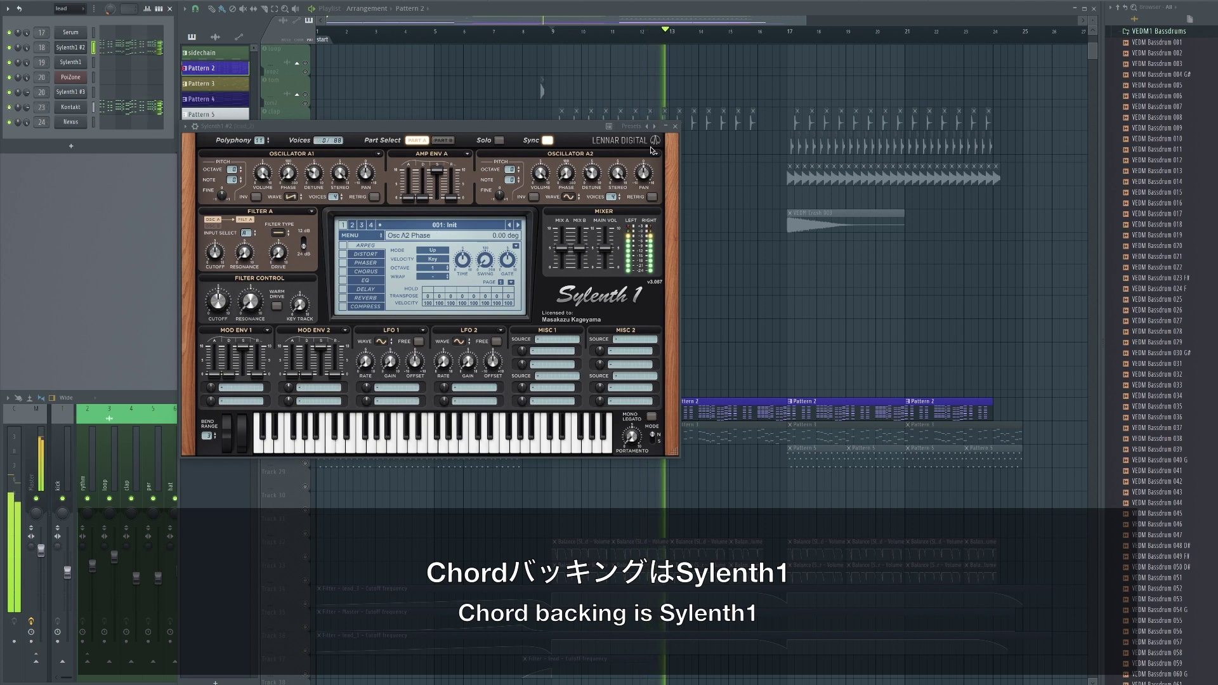
click(676, 128)
click(378, 429)
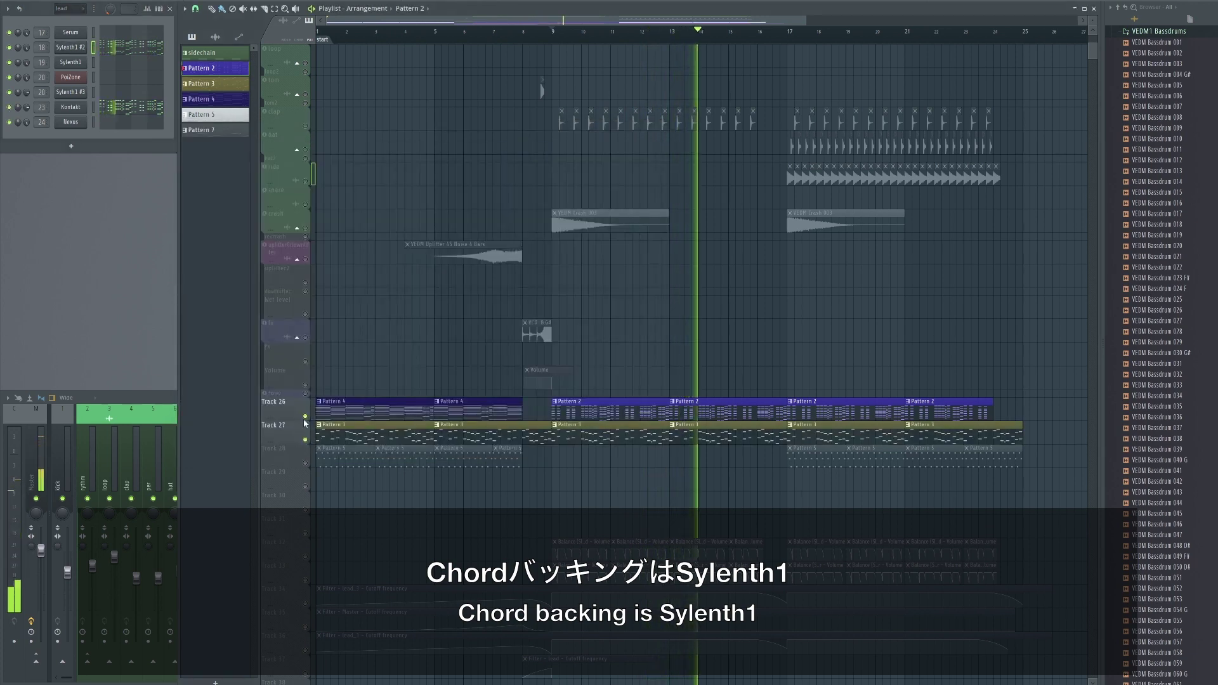
click(377, 429)
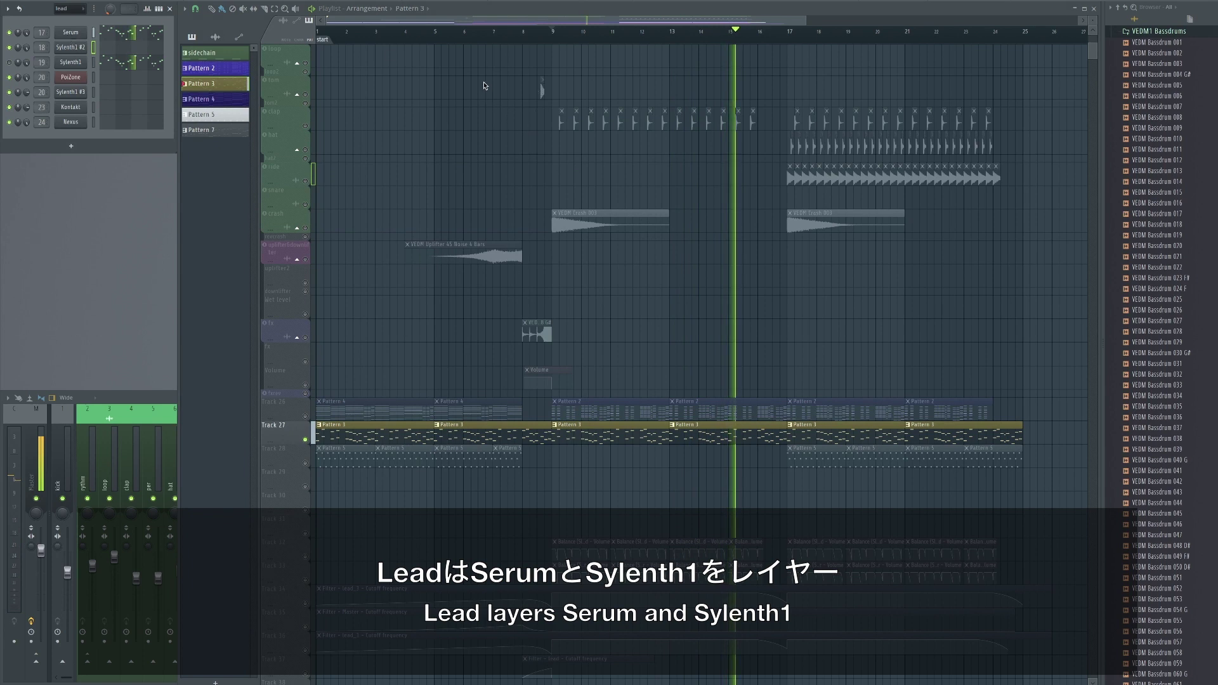
Step: Inspect the Serum and Sylenth1 instruments layered for the lead in Pattern 3
drag(394, 116, 496, 78)
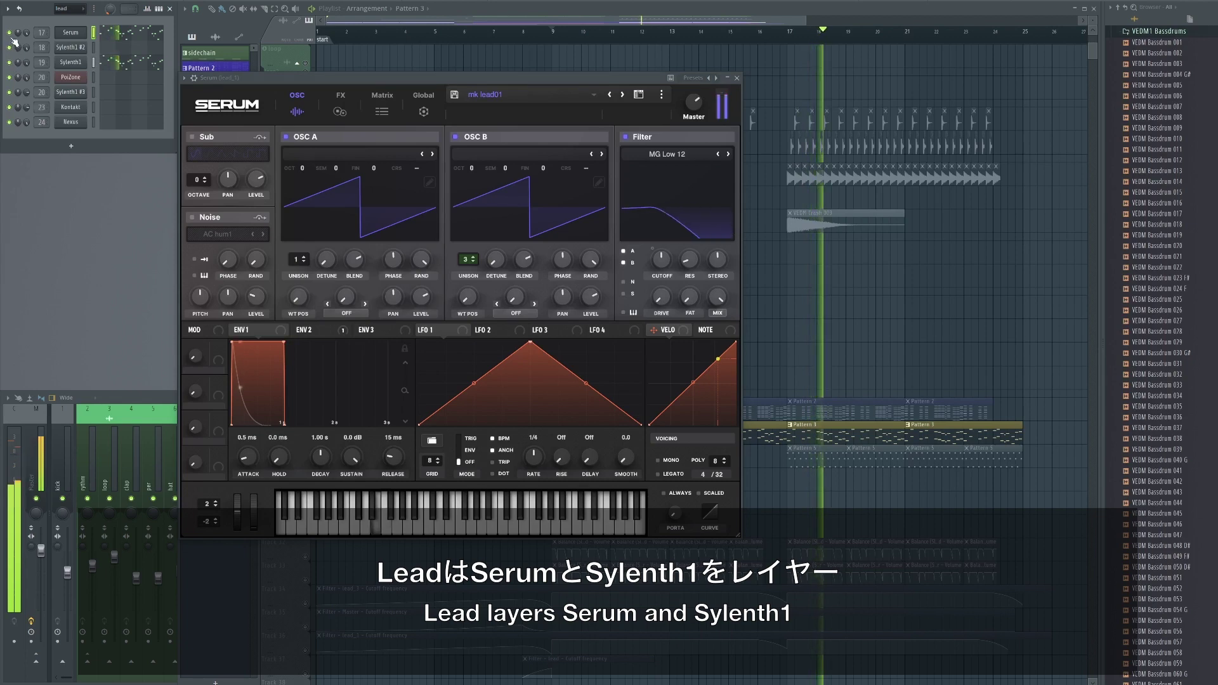
click(66, 63)
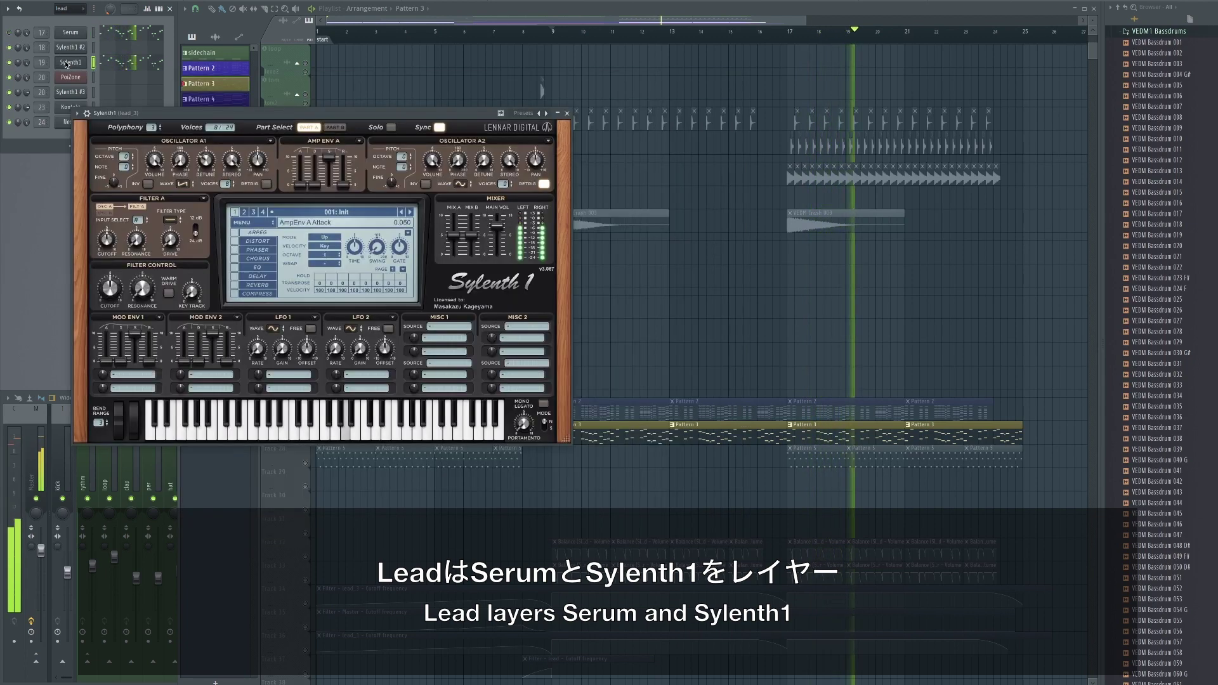
drag(198, 119, 366, 118)
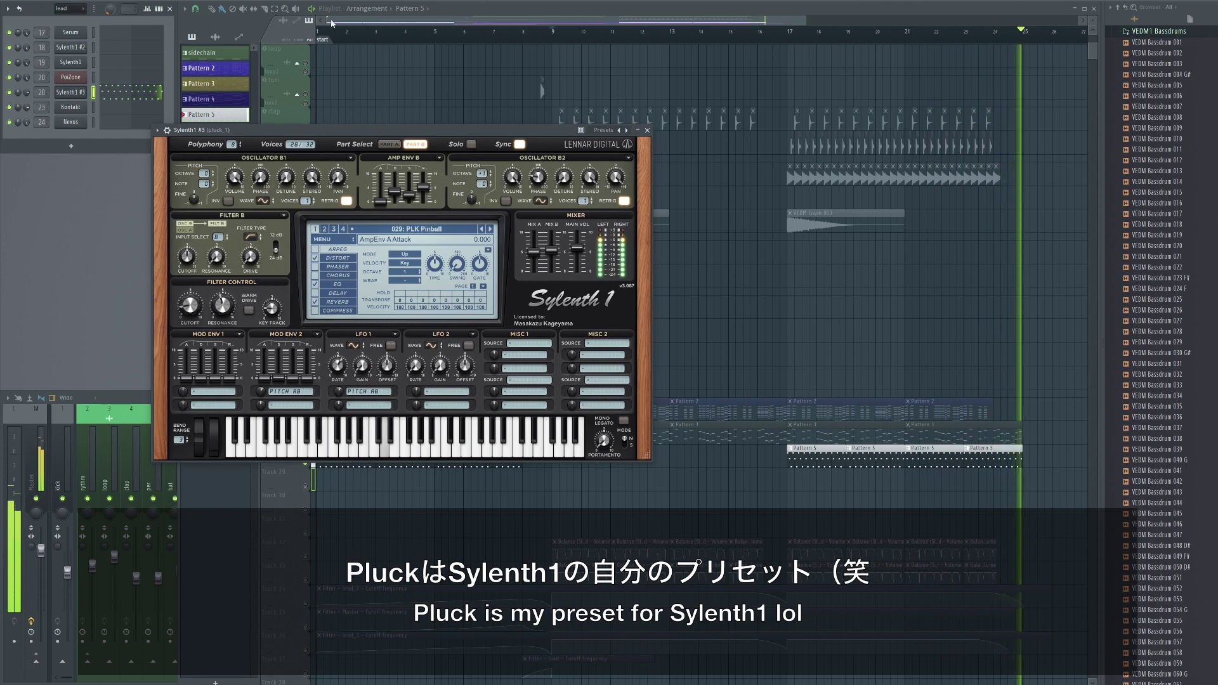
Step: Play the pluck from the beginning of the song and close its Sylenth1 #3 window
click(332, 37)
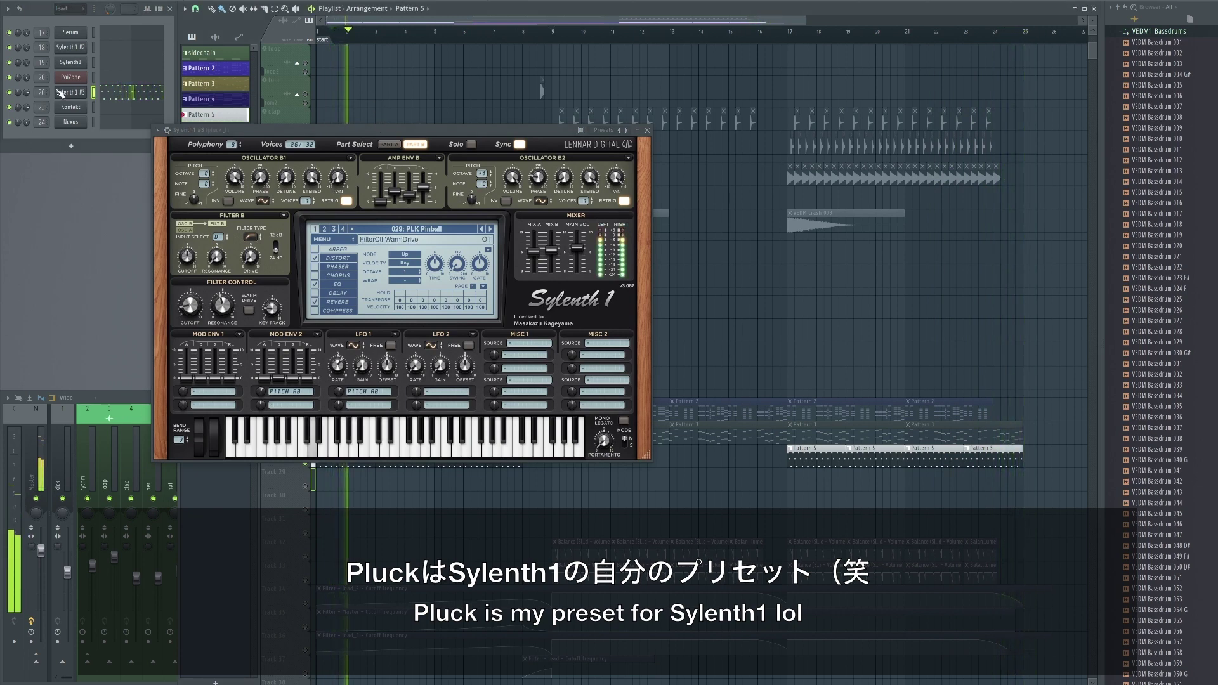
click(60, 94)
Step: Unmute Tracks 26 and 27 plus the volume automation on Tracks 32 and 33, alongside the pluck
click(306, 440)
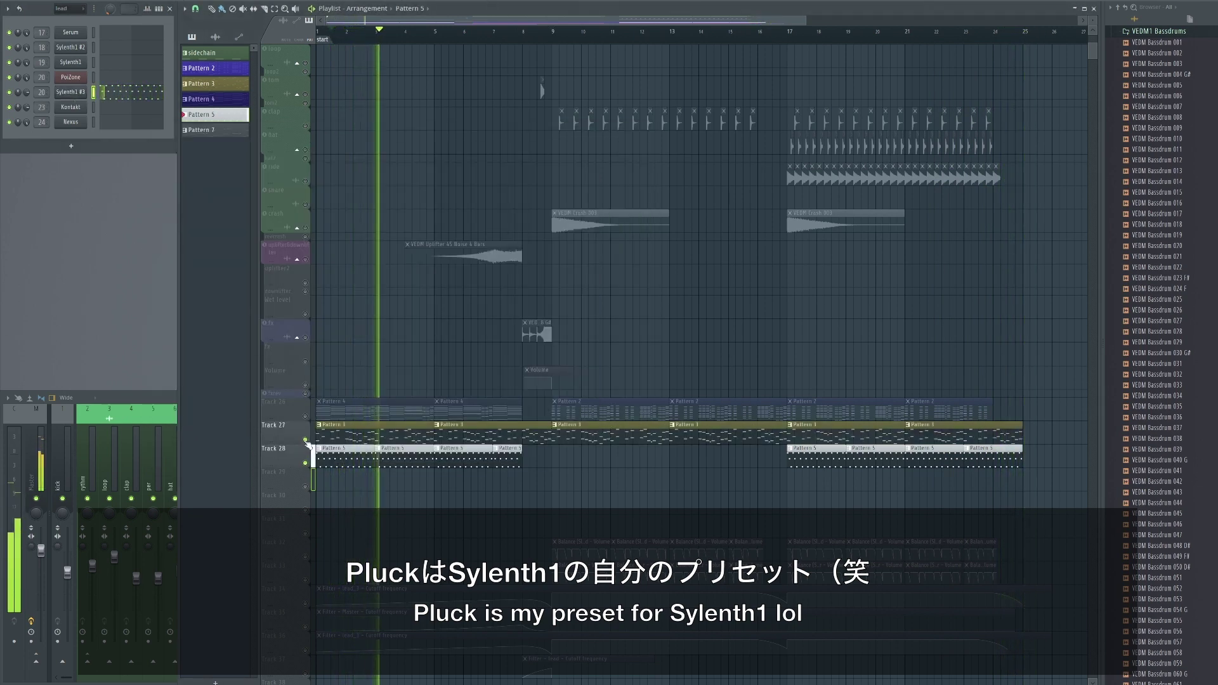
click(305, 416)
scroll(302, 469, down, 3)
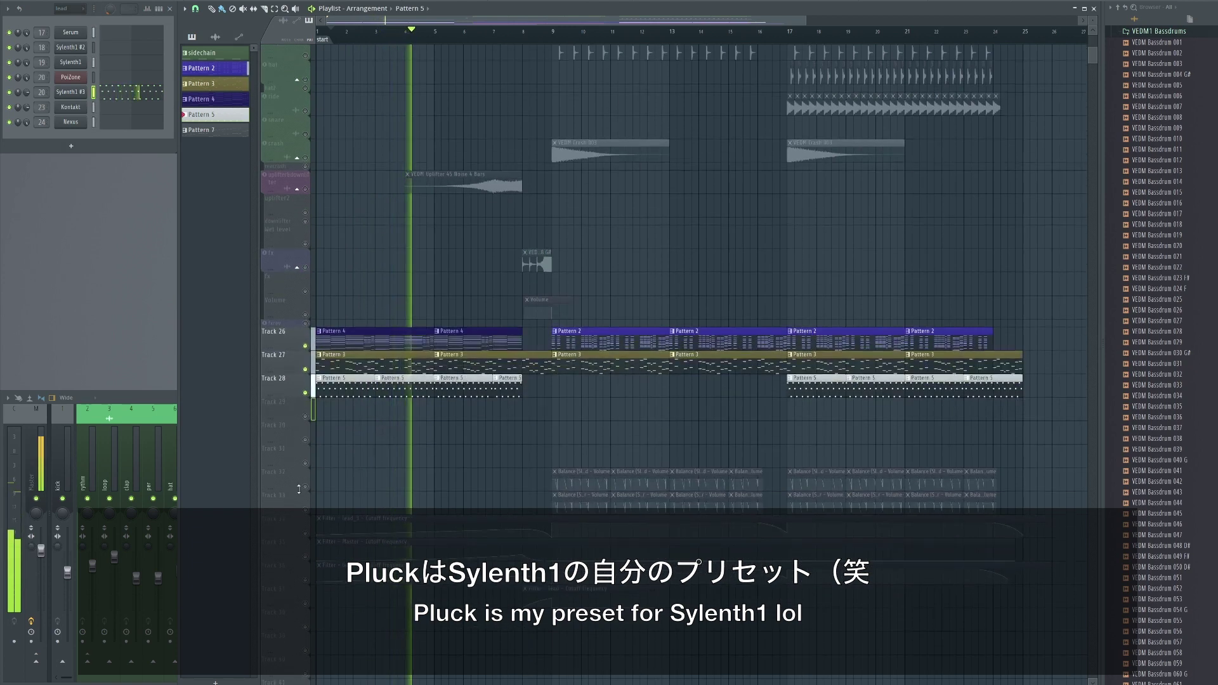
click(306, 487)
click(305, 510)
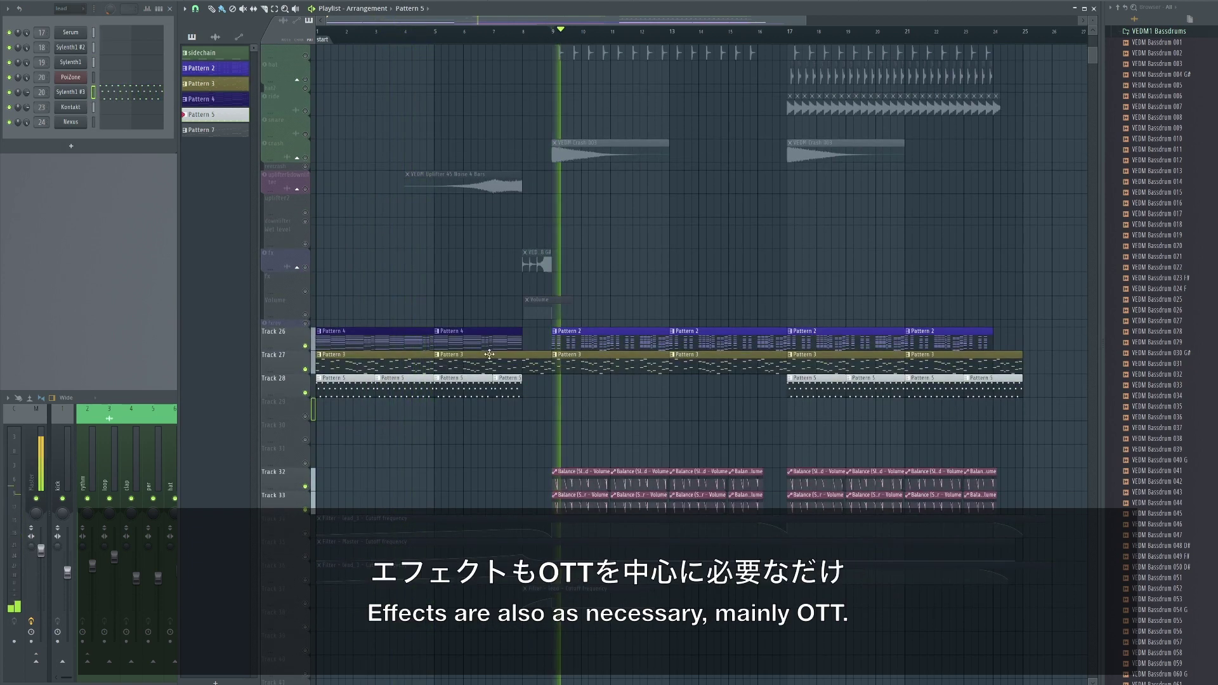
Step: Show the full mixer and inspect the lead_1 effects, including OTT and Fruity Filter
key(F9)
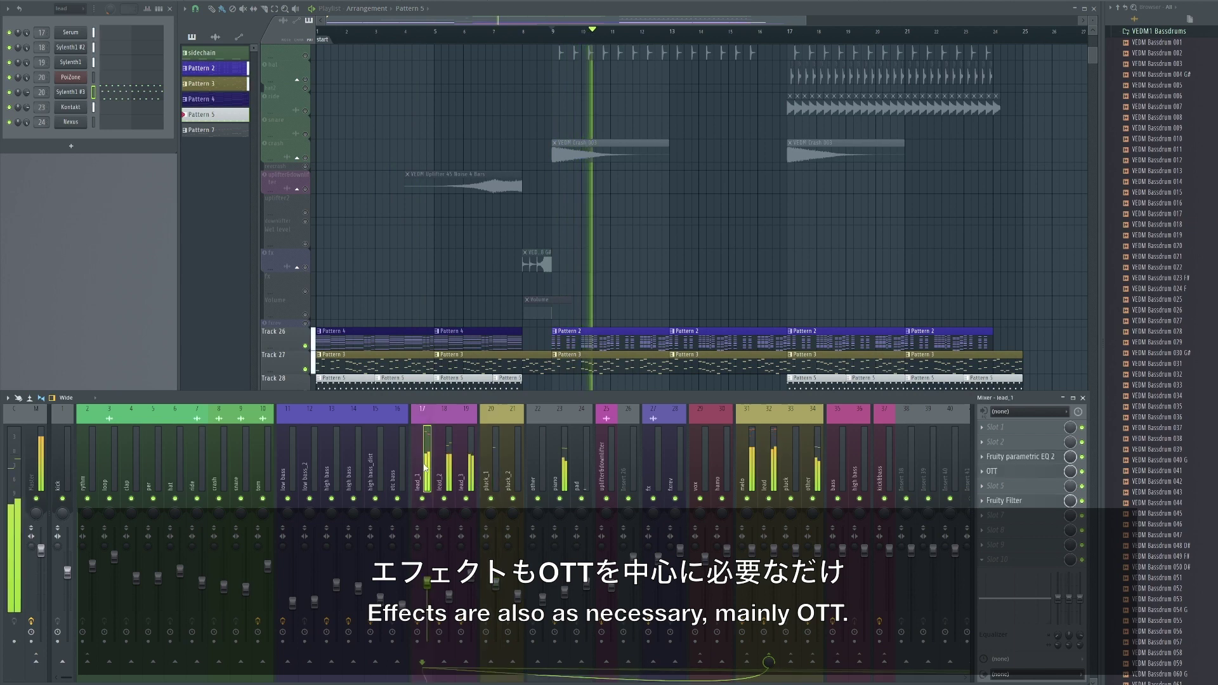
click(1023, 470)
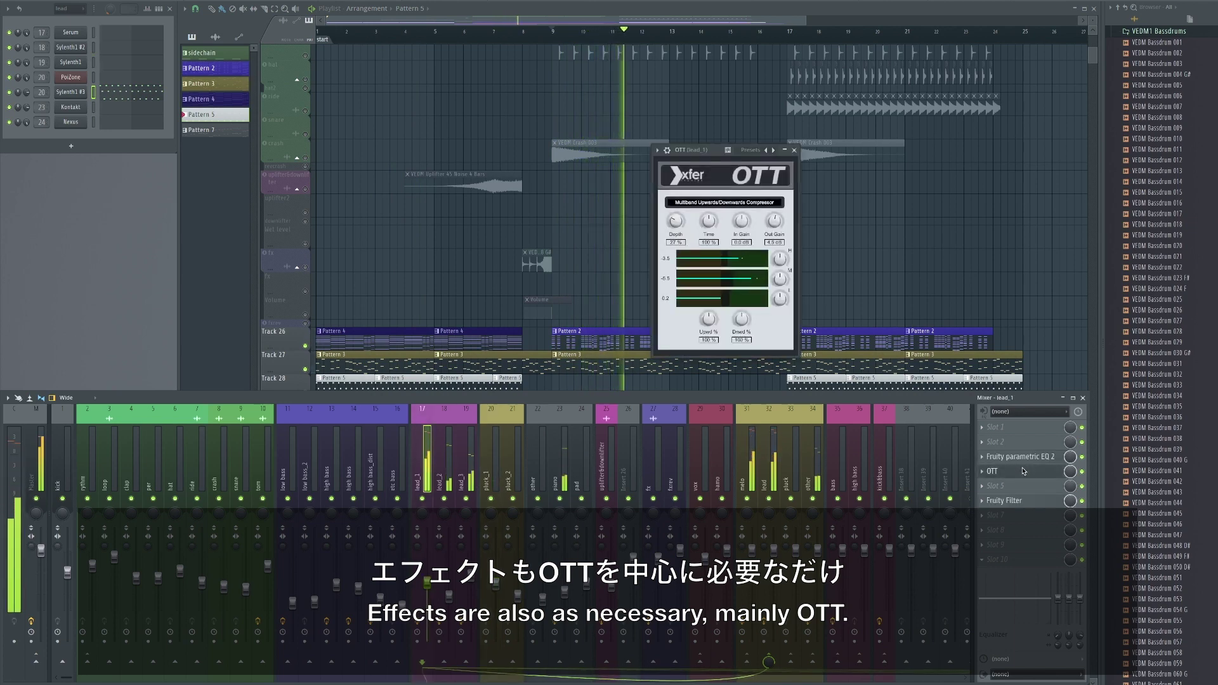
click(1023, 470)
click(1022, 464)
click(1022, 465)
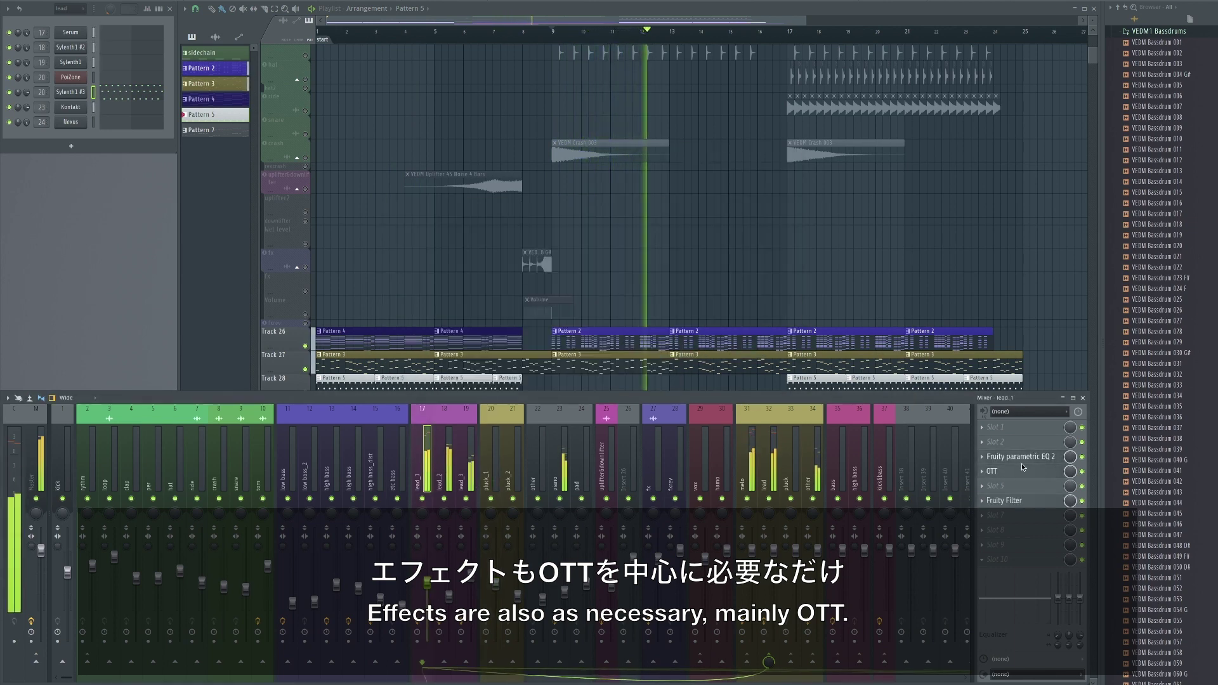
click(1023, 501)
click(1023, 500)
Step: Inspect the OTT effect on the lead_2 mixer track and close it
click(444, 465)
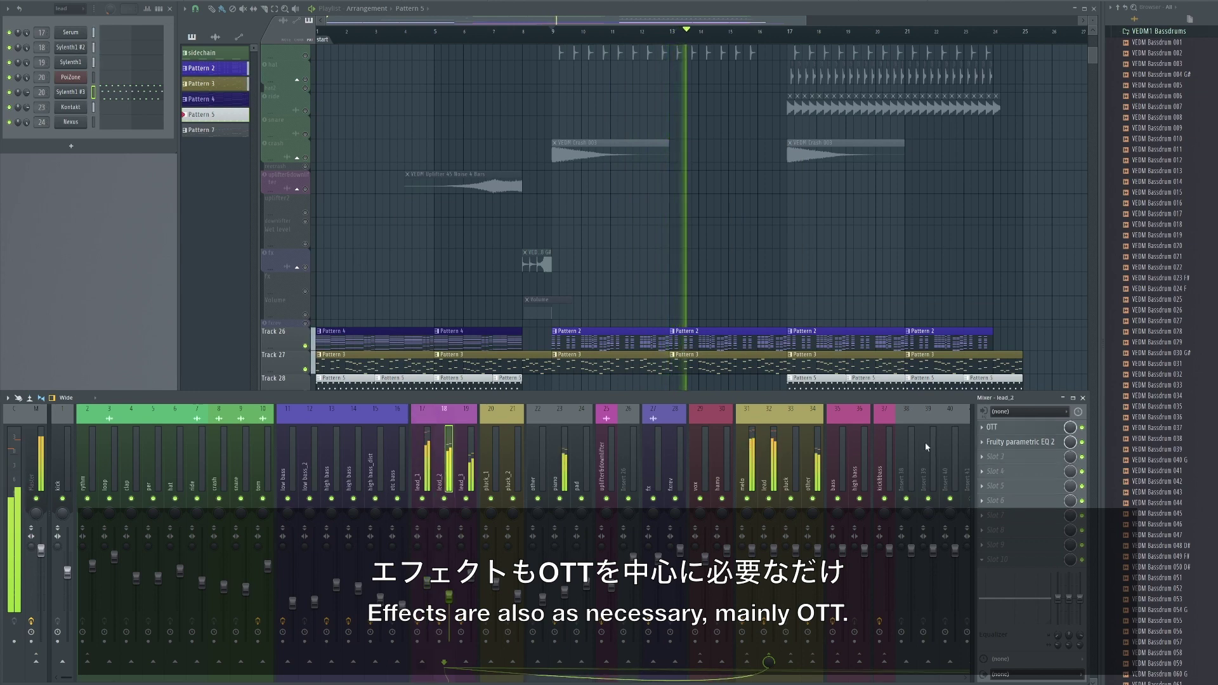
click(996, 430)
click(993, 430)
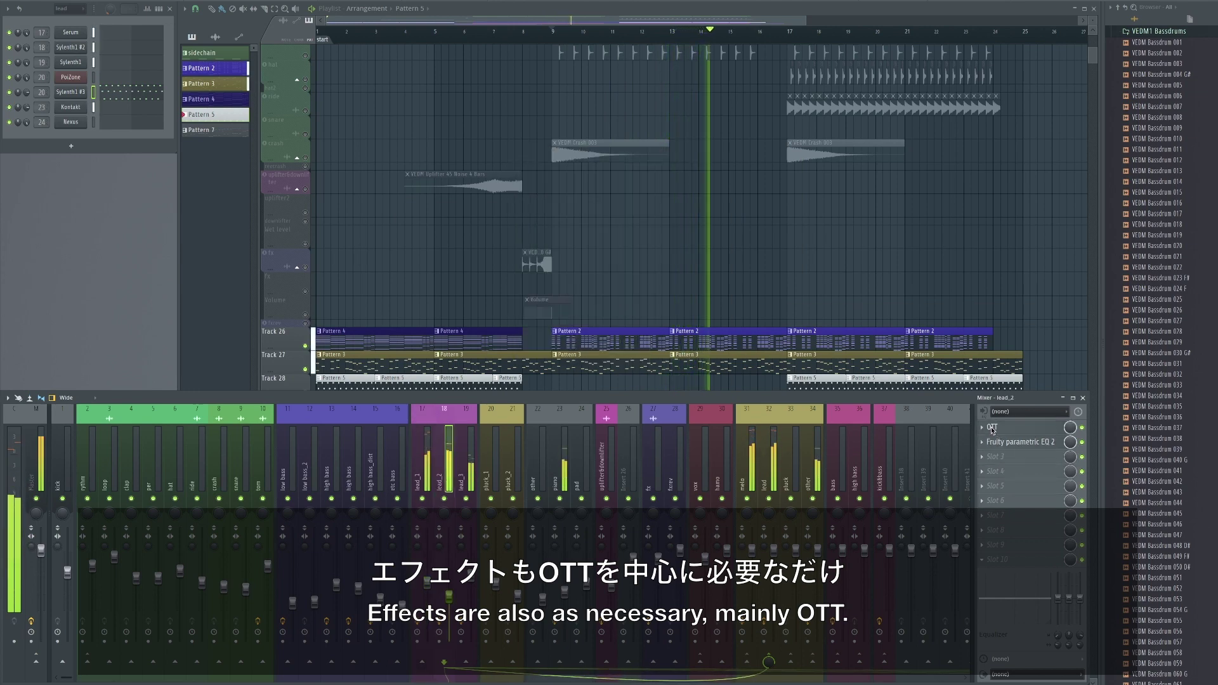
Step: Inspect the OTT and ValhallaVintageVerb effects on the lead_3 mixer track
click(470, 468)
click(1017, 456)
click(1014, 455)
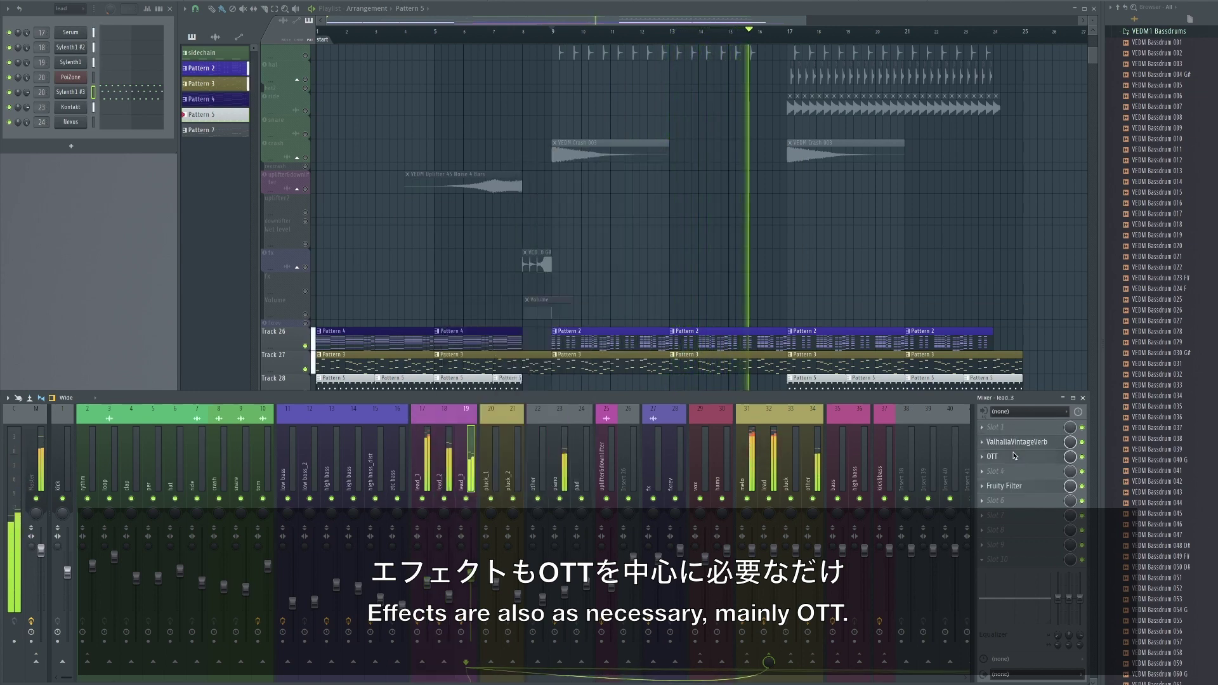
click(1012, 444)
click(1012, 444)
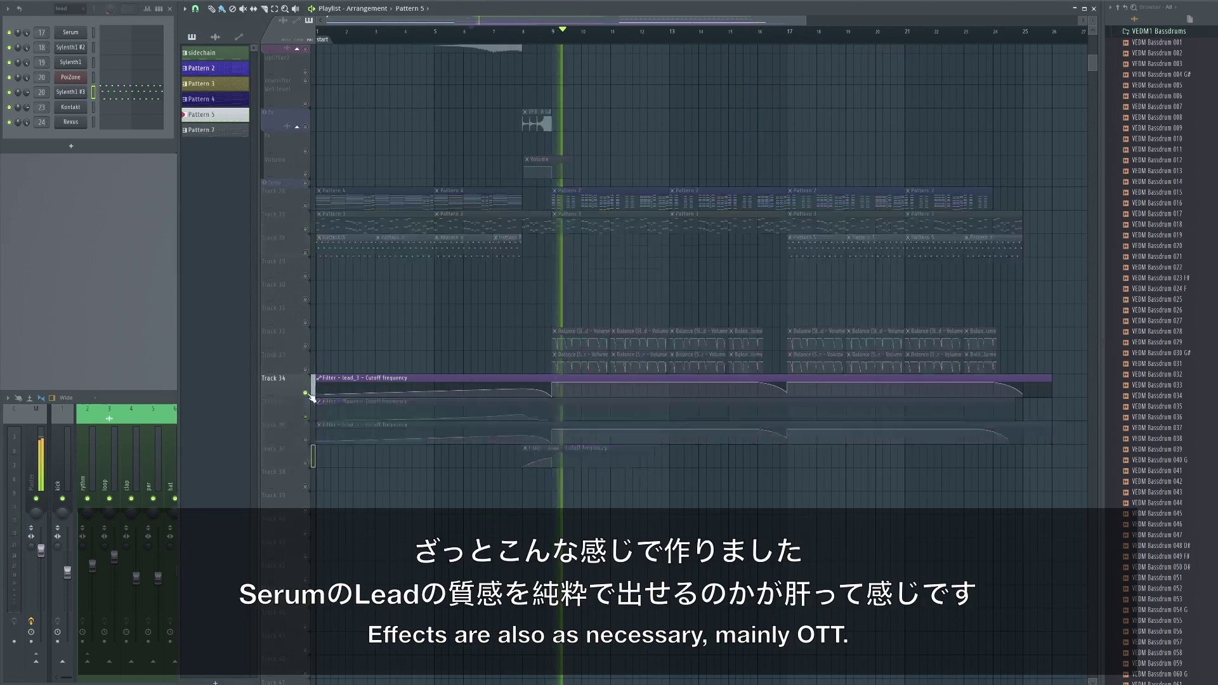
Step: Inspect the Invisible Limiter settings on the Master mixer track, with the whole arrangement playing
scroll(664, 216, up, 5)
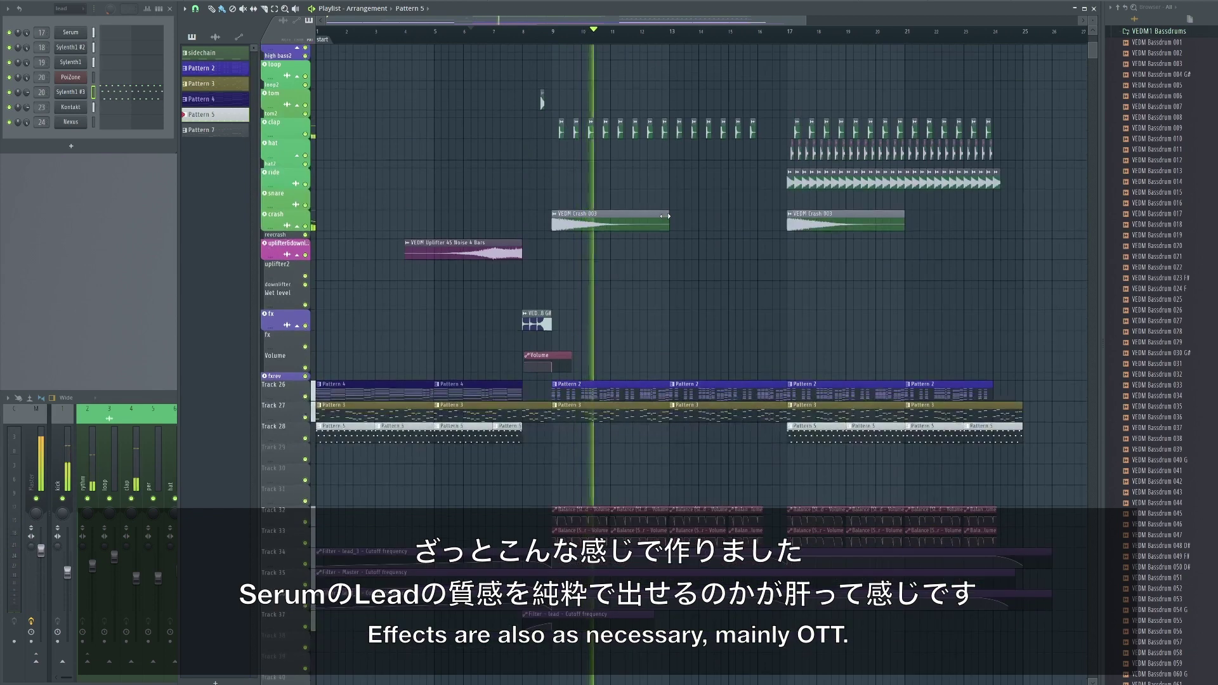
scroll(664, 216, up, 2)
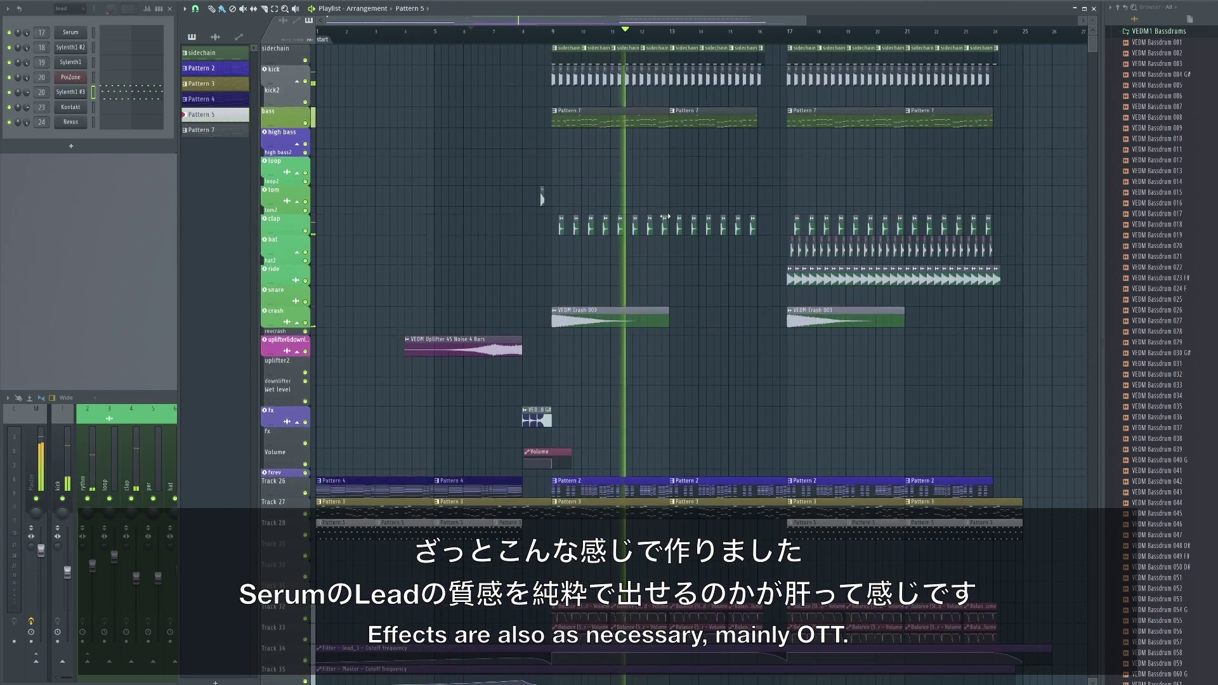
click(40, 442)
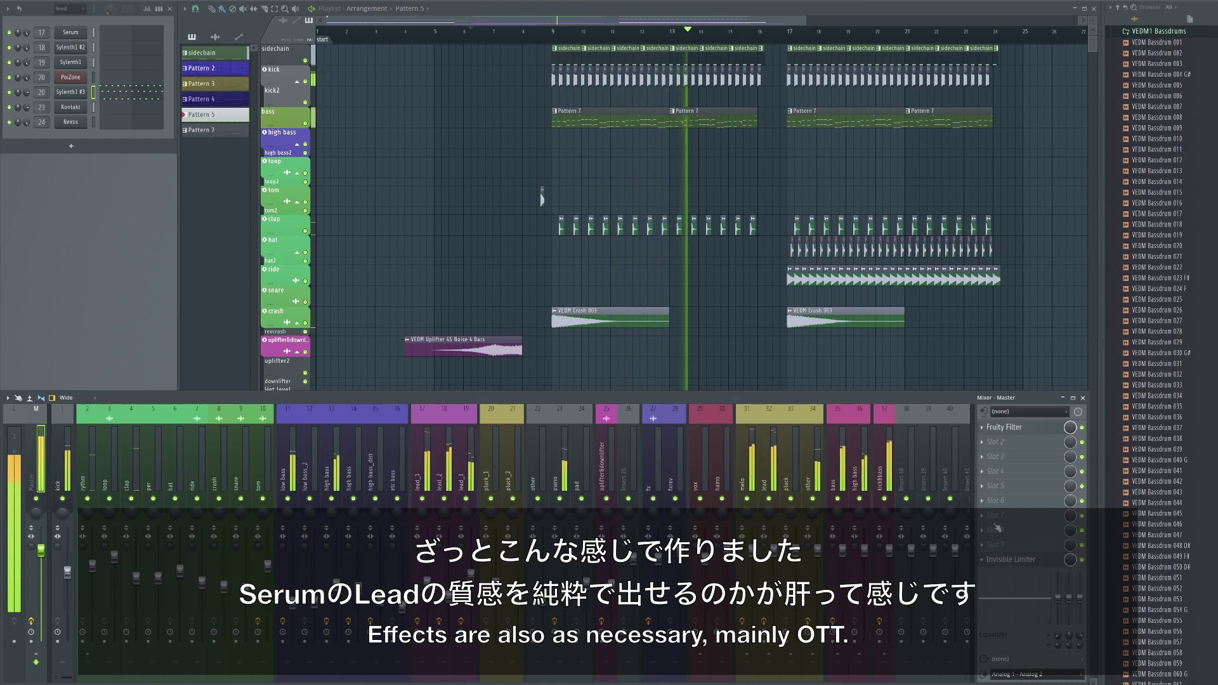
click(1027, 560)
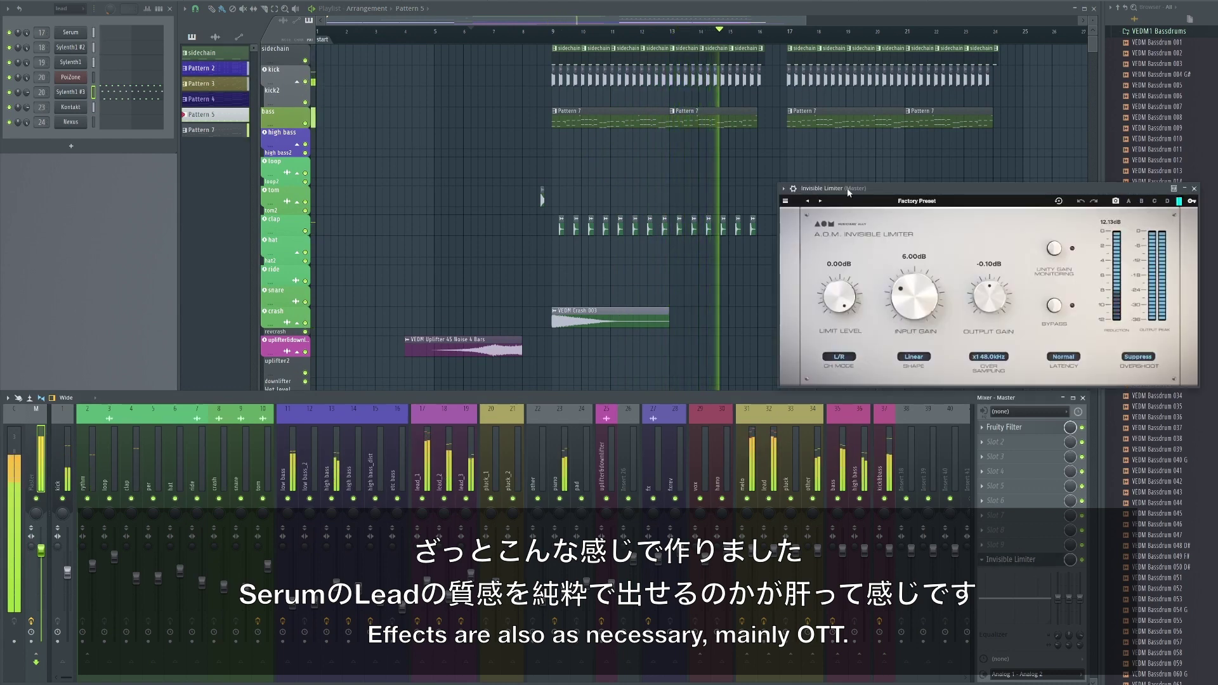
drag(848, 191, 514, 173)
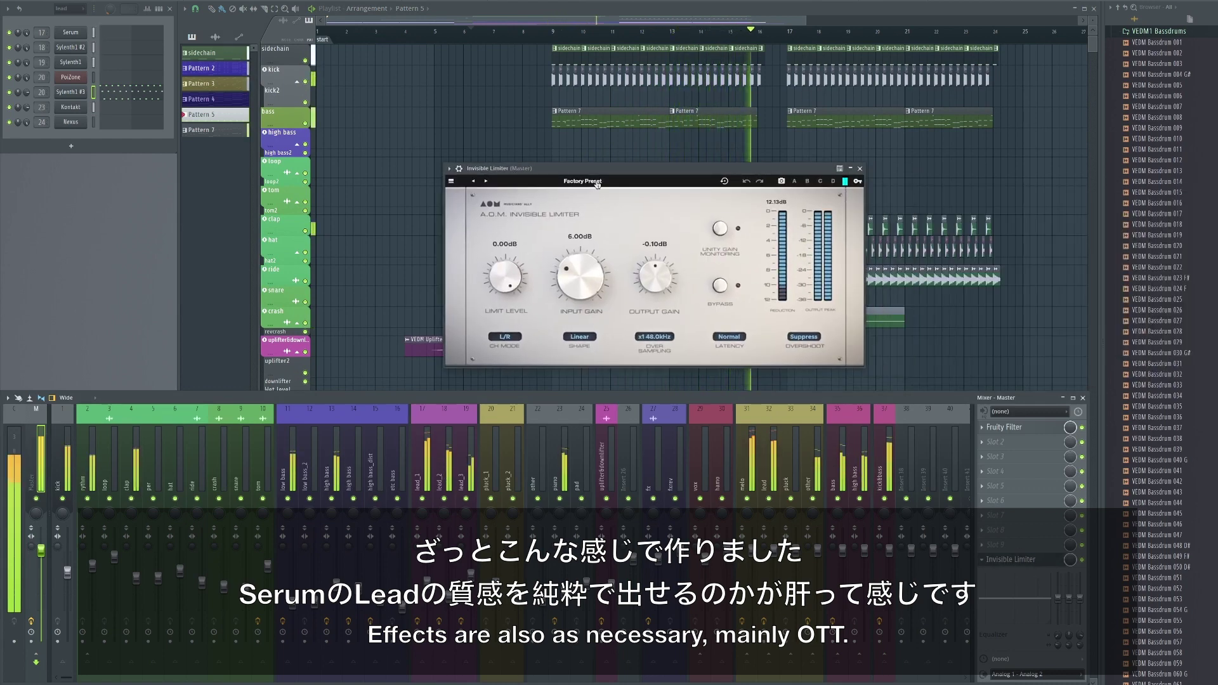
click(1014, 562)
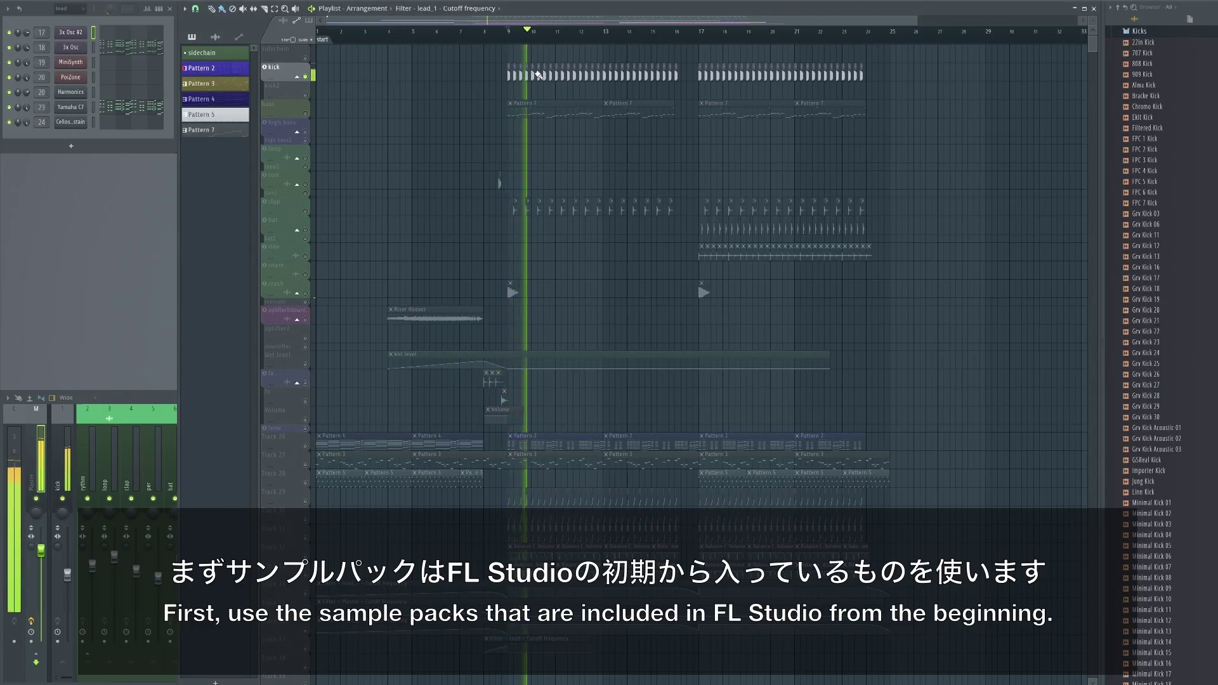
Step: Open the sample settings of the kick clip Grv Kick 20 and move the window clear of the browser
double_click(531, 75)
drag(372, 166, 325, 132)
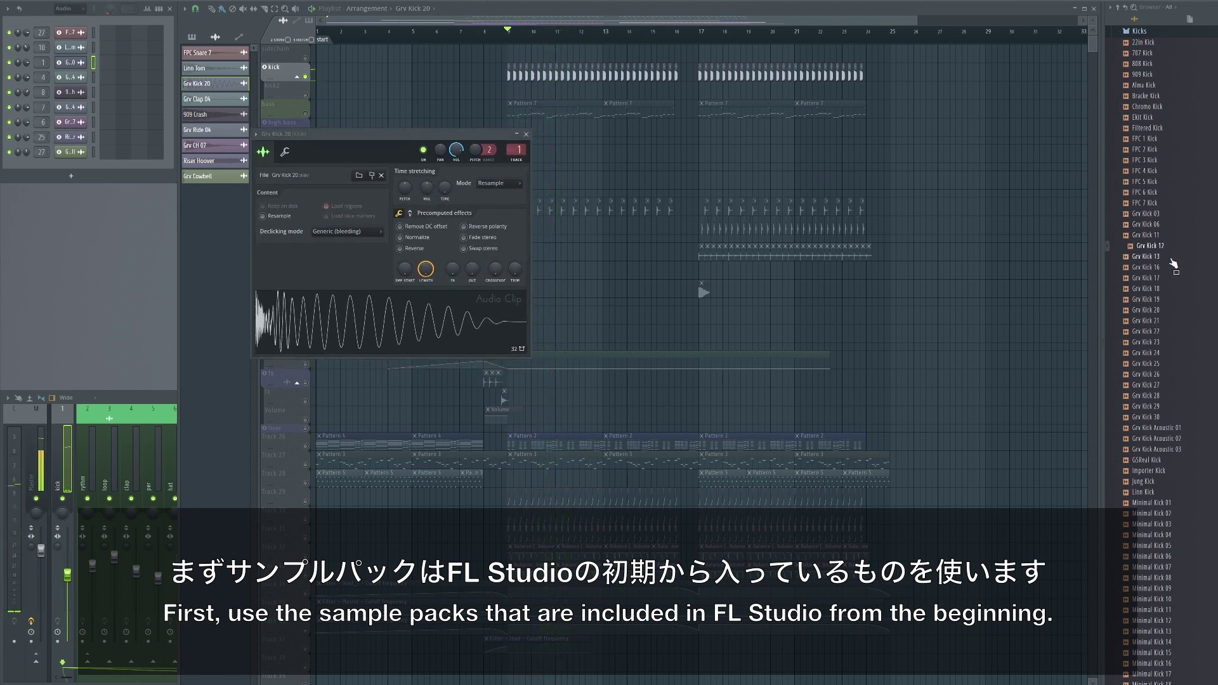
Step: Preview another kick from the included Kicks samples and close the Grv Kick 20 sample settings
click(1174, 291)
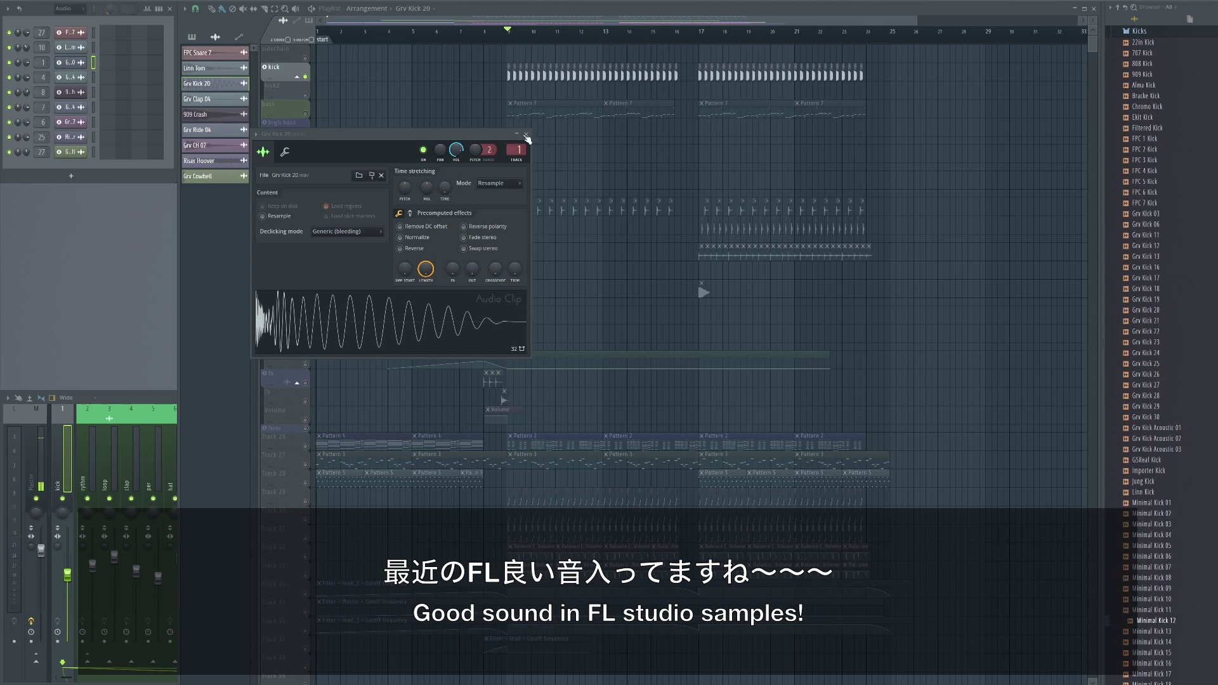
click(526, 136)
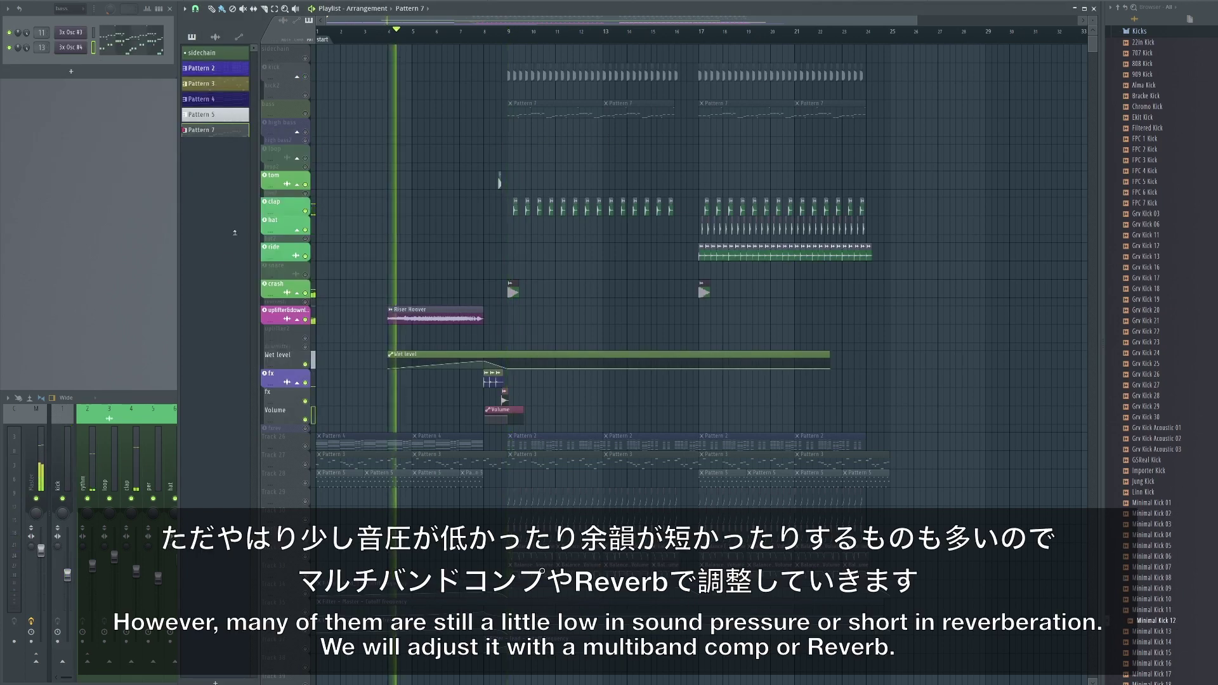
Step: Inspect the Fruity Reeverb 2 effect on the uplifter and downlifter mixer track and close it
key(F9)
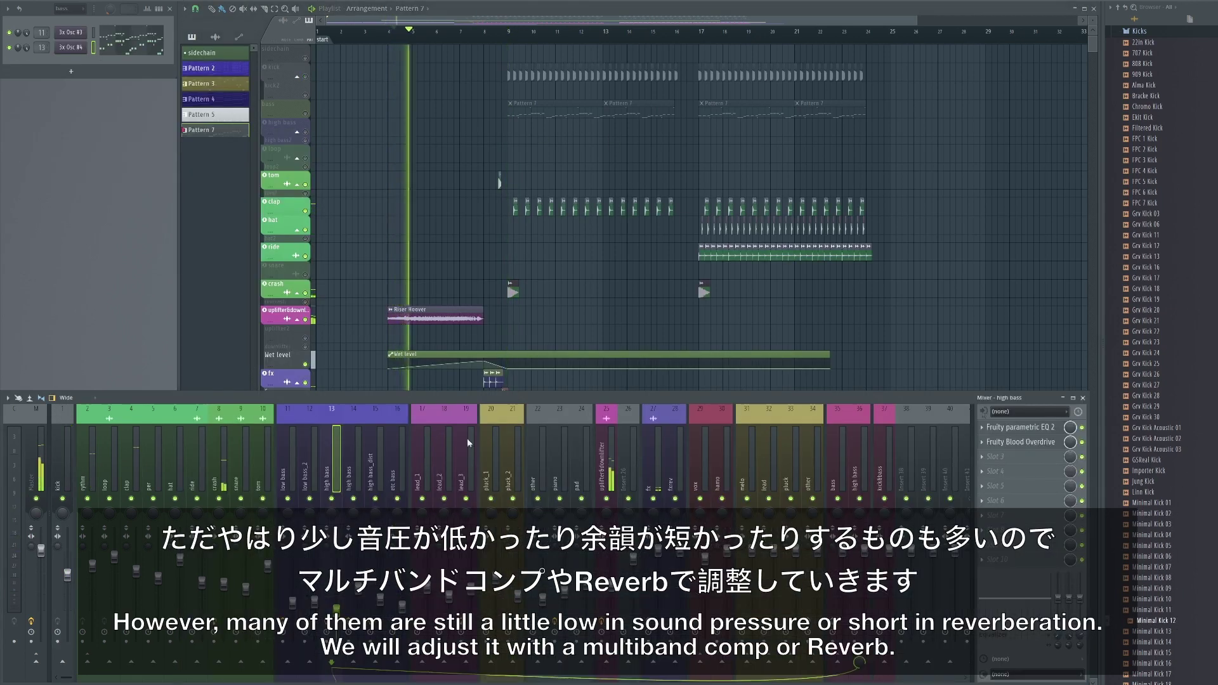
click(602, 465)
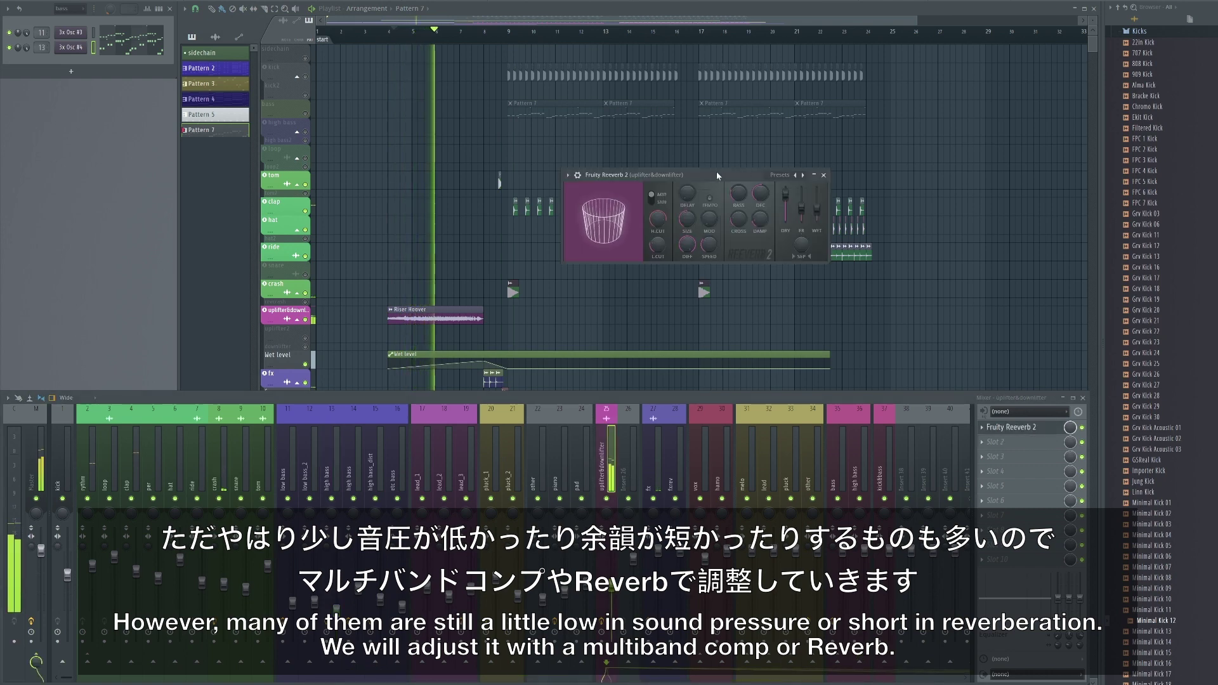
drag(716, 171, 216, 112)
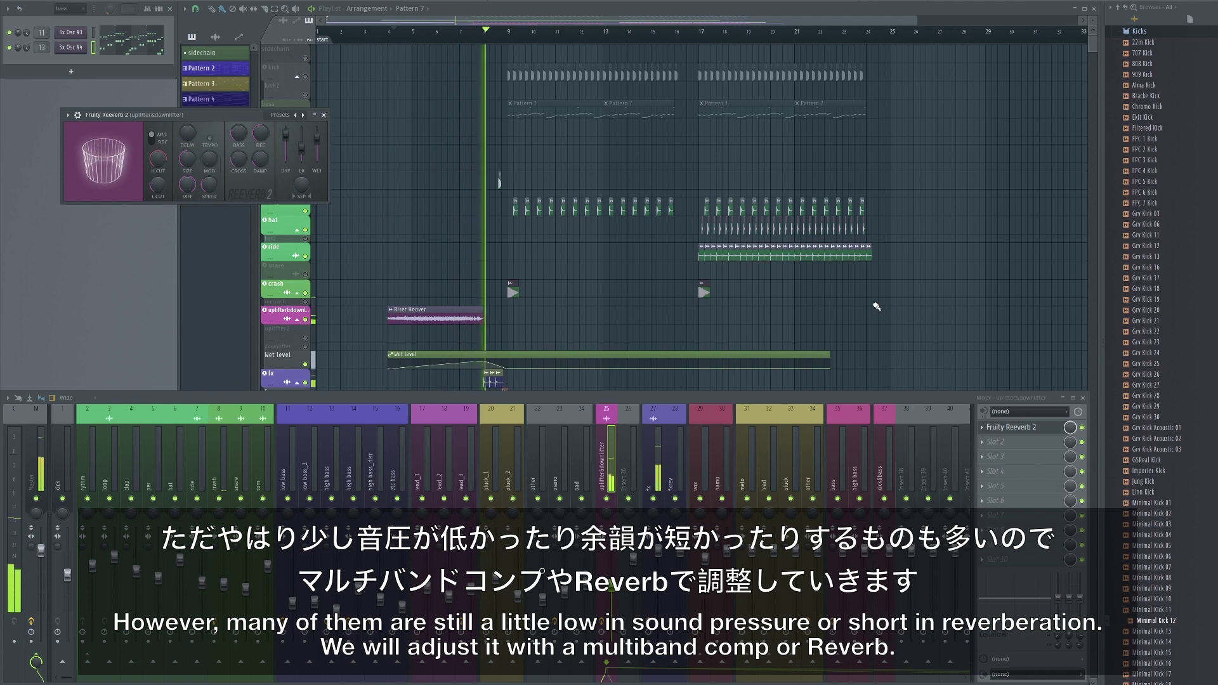
click(324, 115)
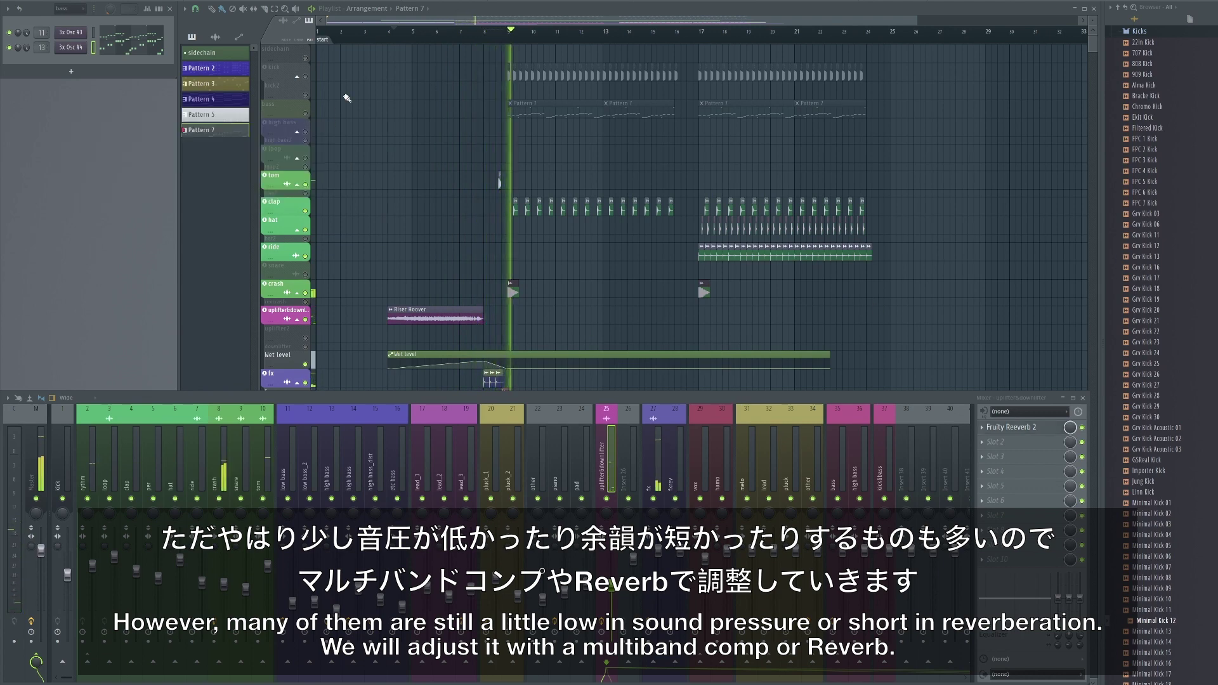
Step: Inspect the sample settings of the Grv Cowbell and FPC Snare 7 clips on the fx playlist tracks
click(446, 24)
click(462, 352)
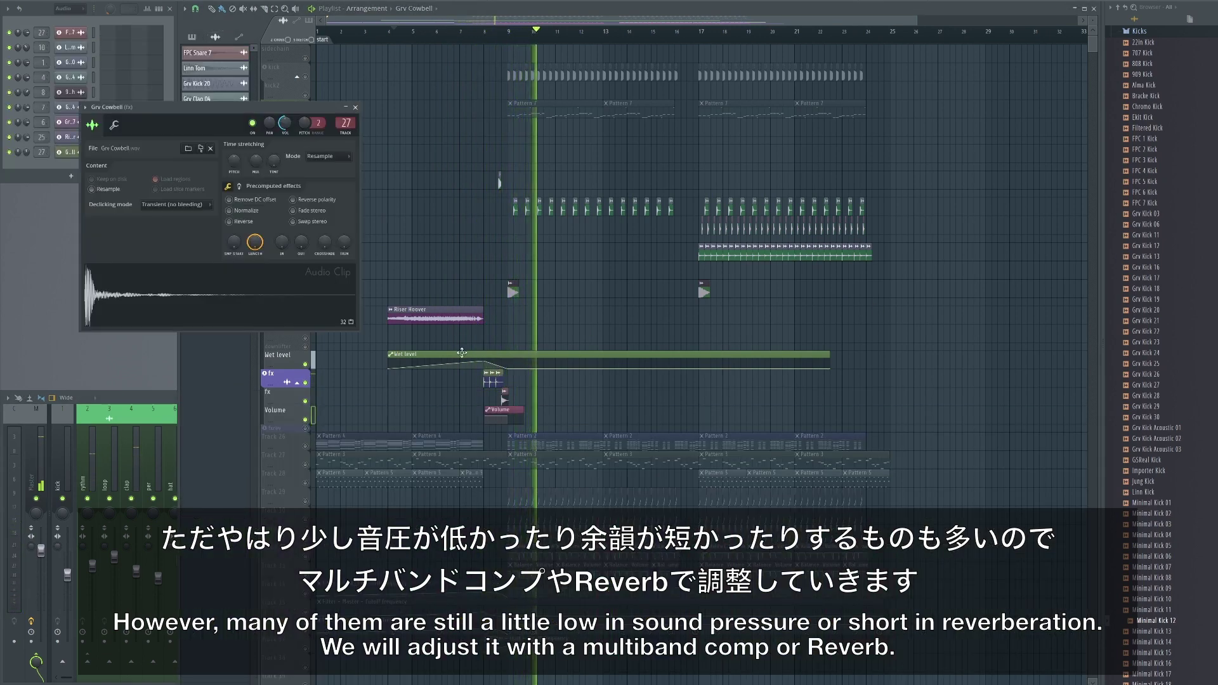
click(505, 394)
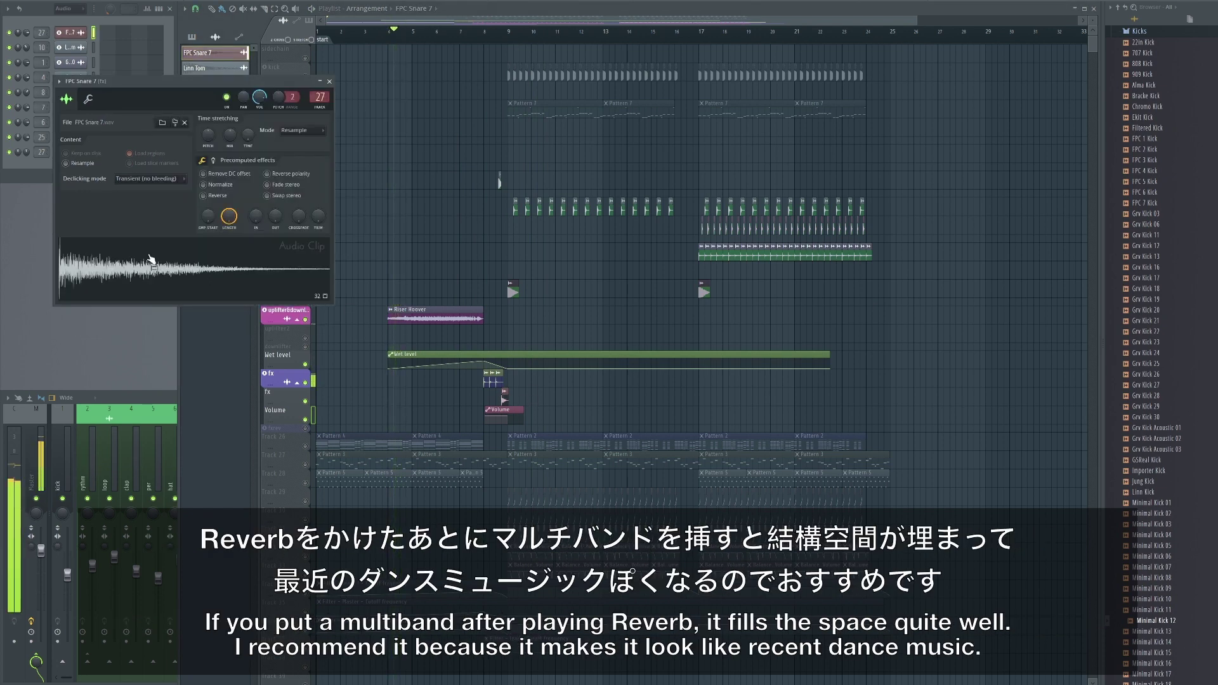
Step: Inspect the Fruity Reeverb 2, Fruity Multiband Compressor and Fruity Balance effects on the fx mixer track, arranging their windows side by side
click(5, 454)
click(1013, 429)
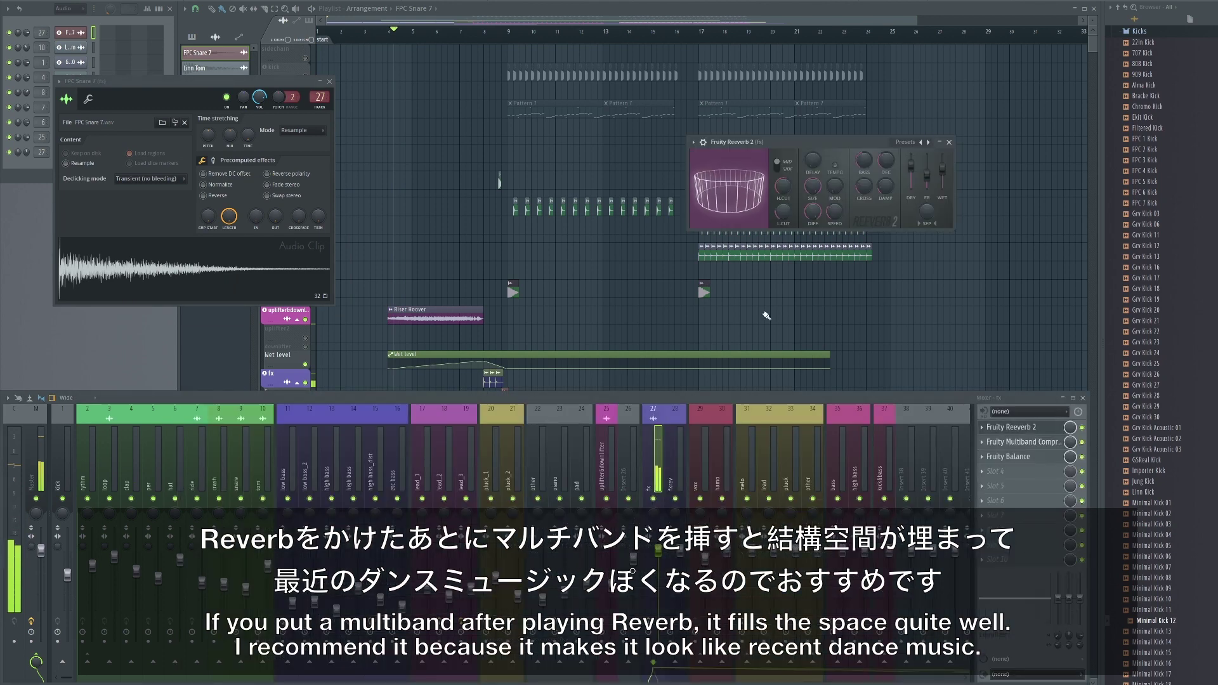
click(1027, 444)
click(1043, 455)
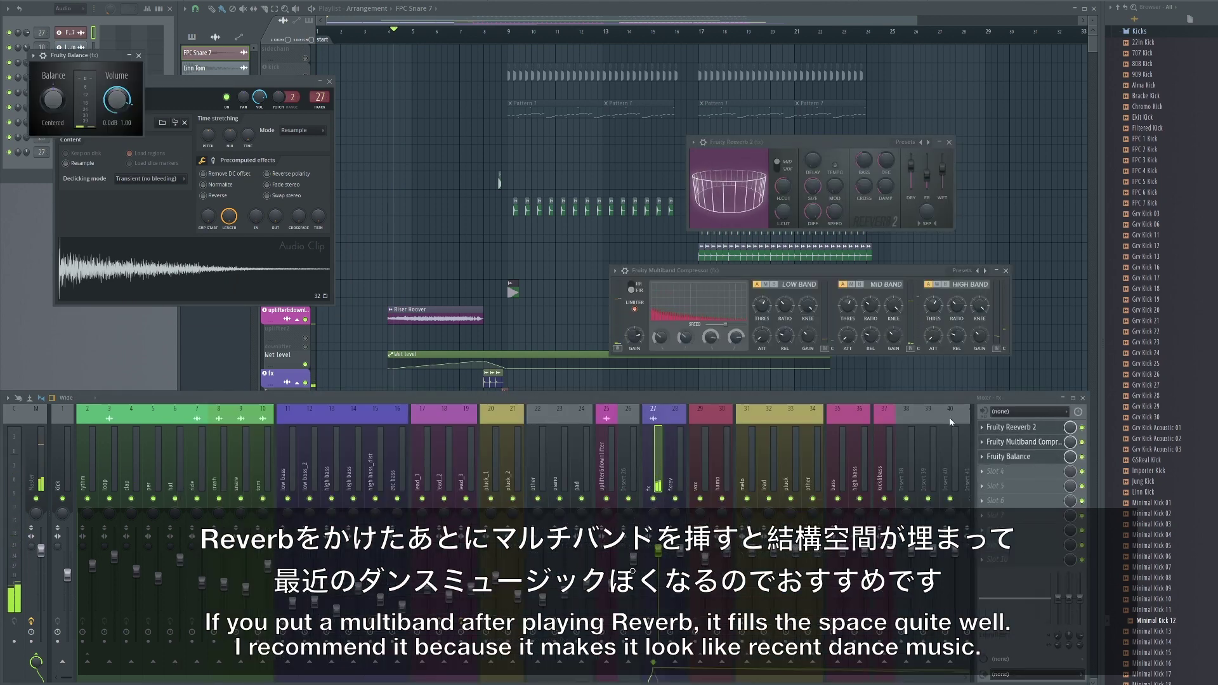
drag(68, 57, 571, 153)
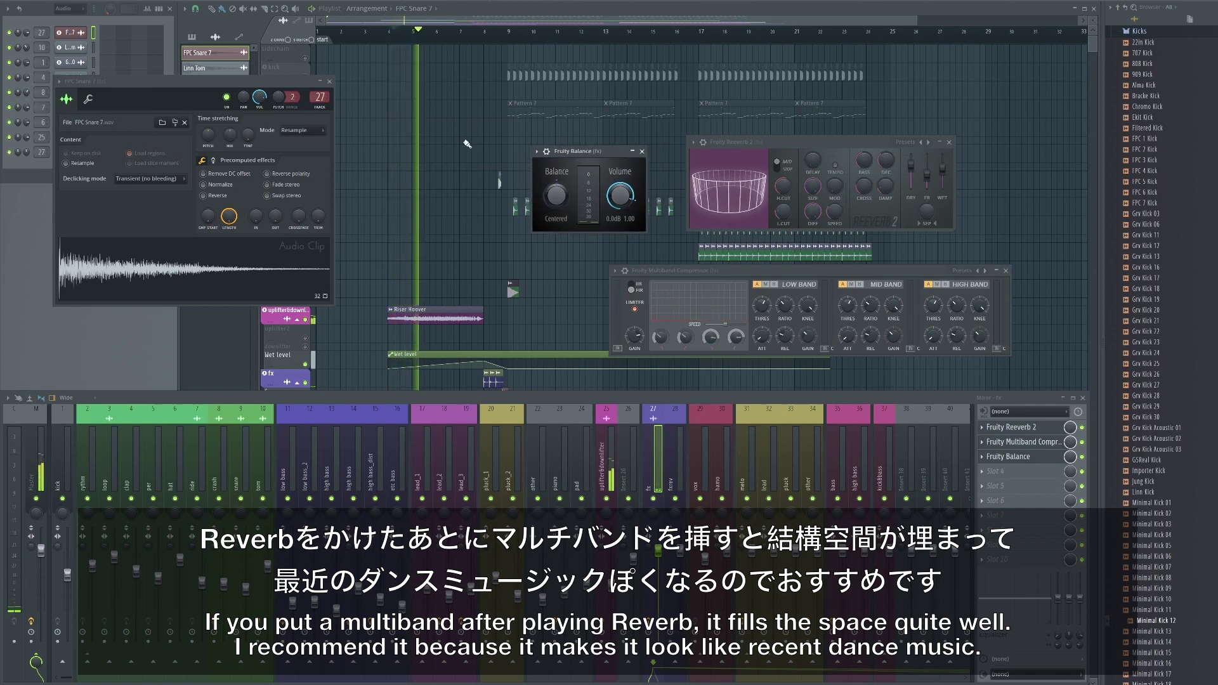
scroll(467, 144, down, 5)
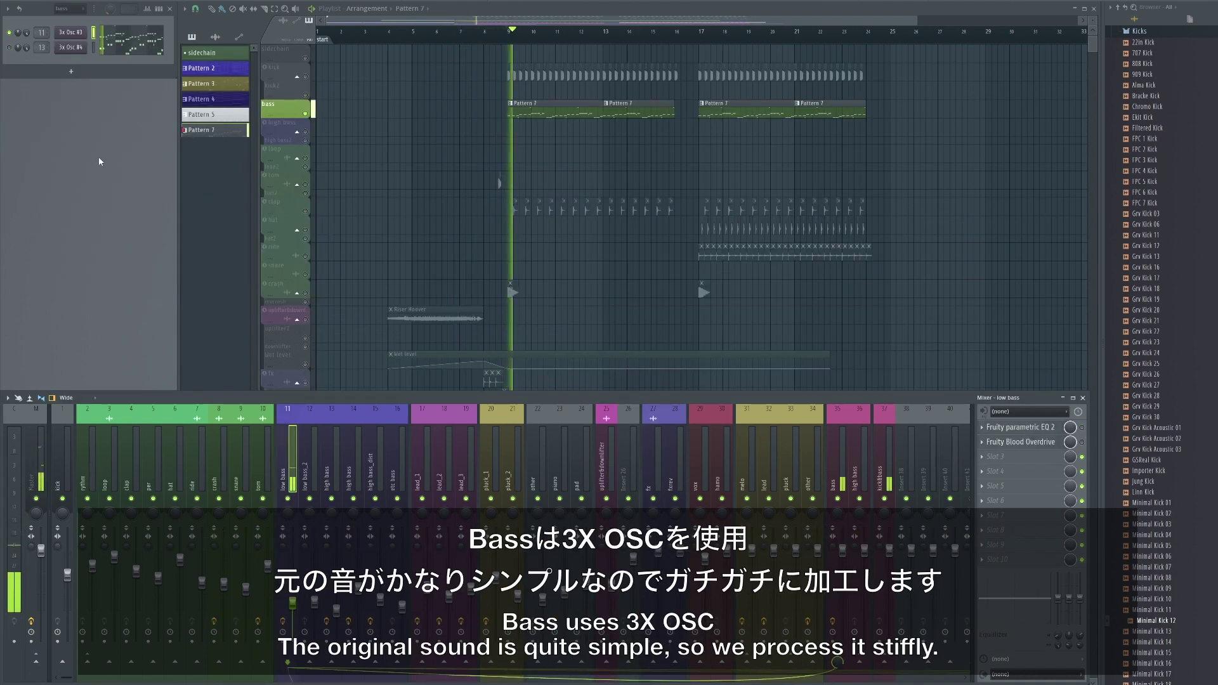
Step: Inspect the oscillator waveforms and the volume envelope of the low bass synth 3x Osc #3
click(64, 34)
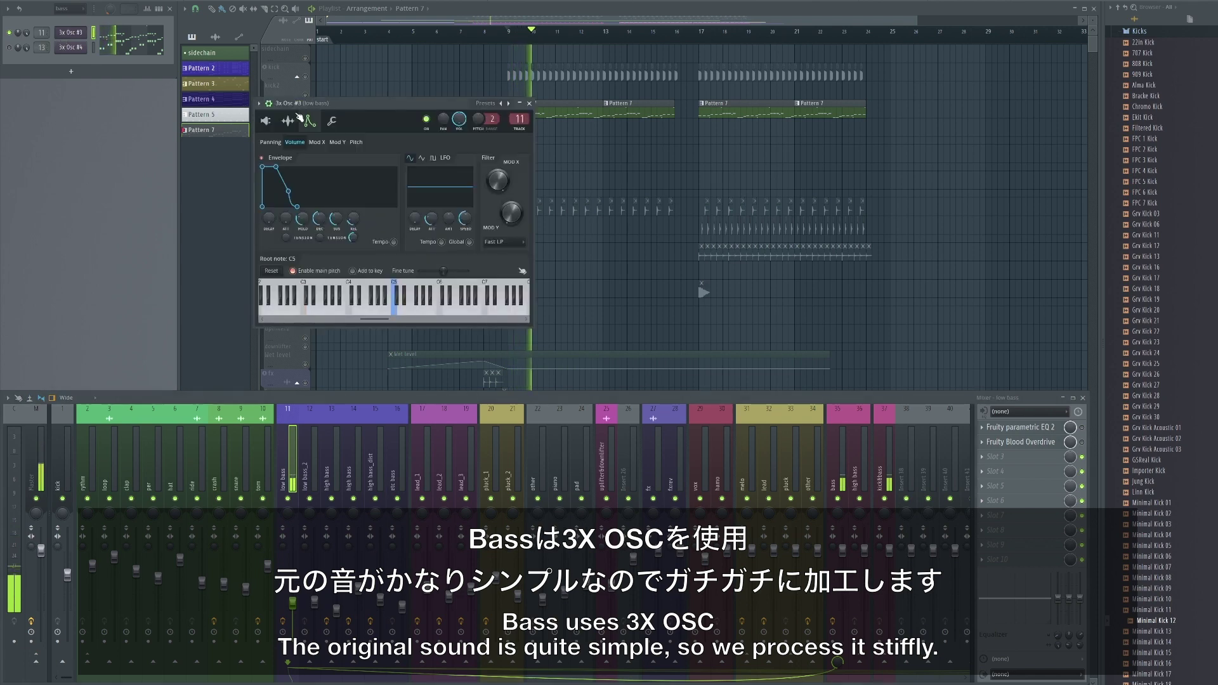
click(265, 120)
drag(329, 102, 129, 107)
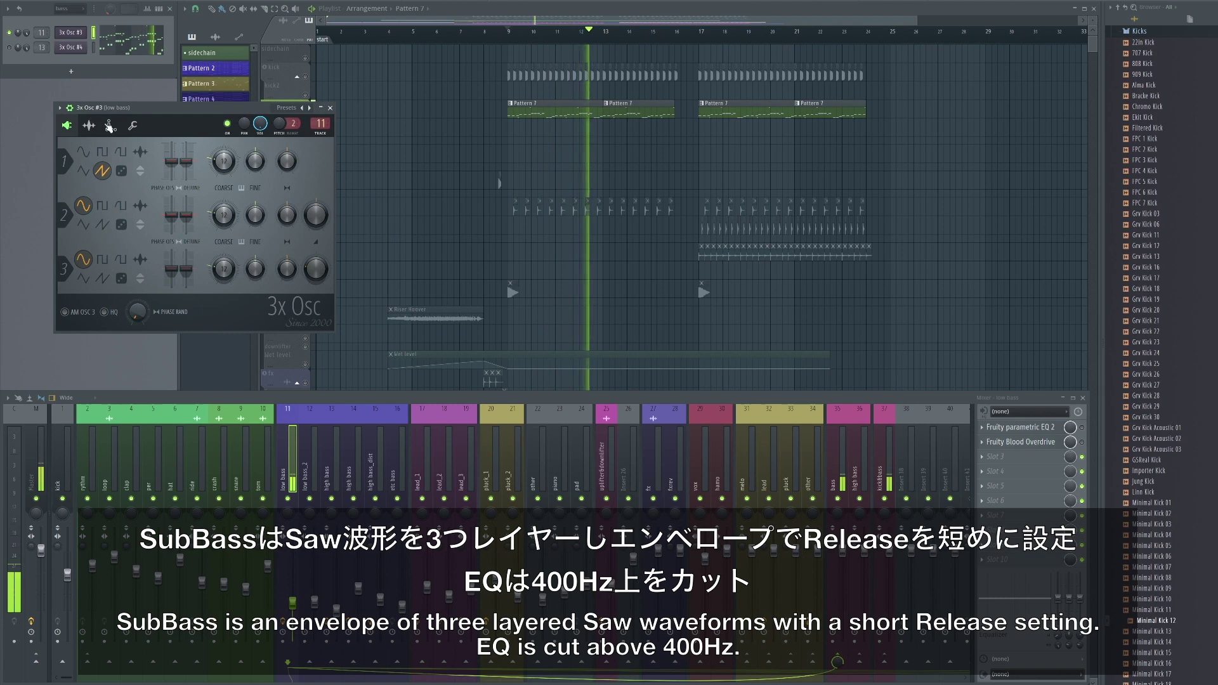
click(109, 125)
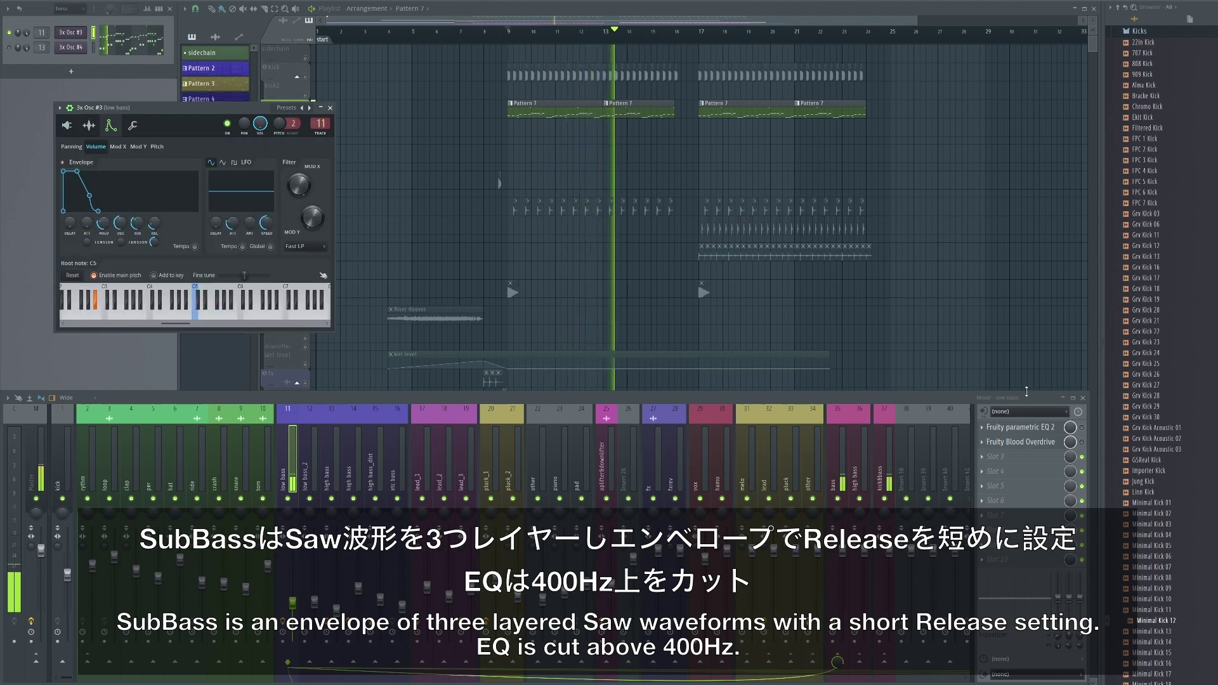
Step: Inspect the Fruity parametric EQ 2 and Fruity Blood Overdrive on the low bass mixer track, and return to the synth's oscillators
click(1053, 430)
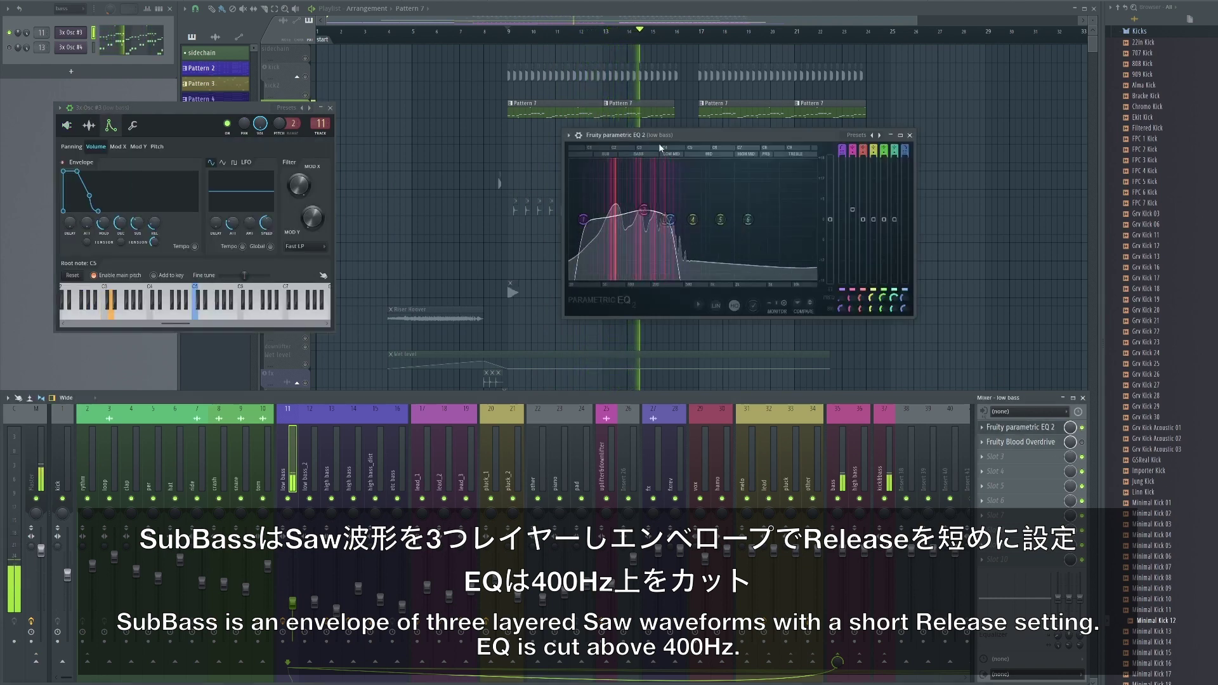
drag(655, 148, 442, 117)
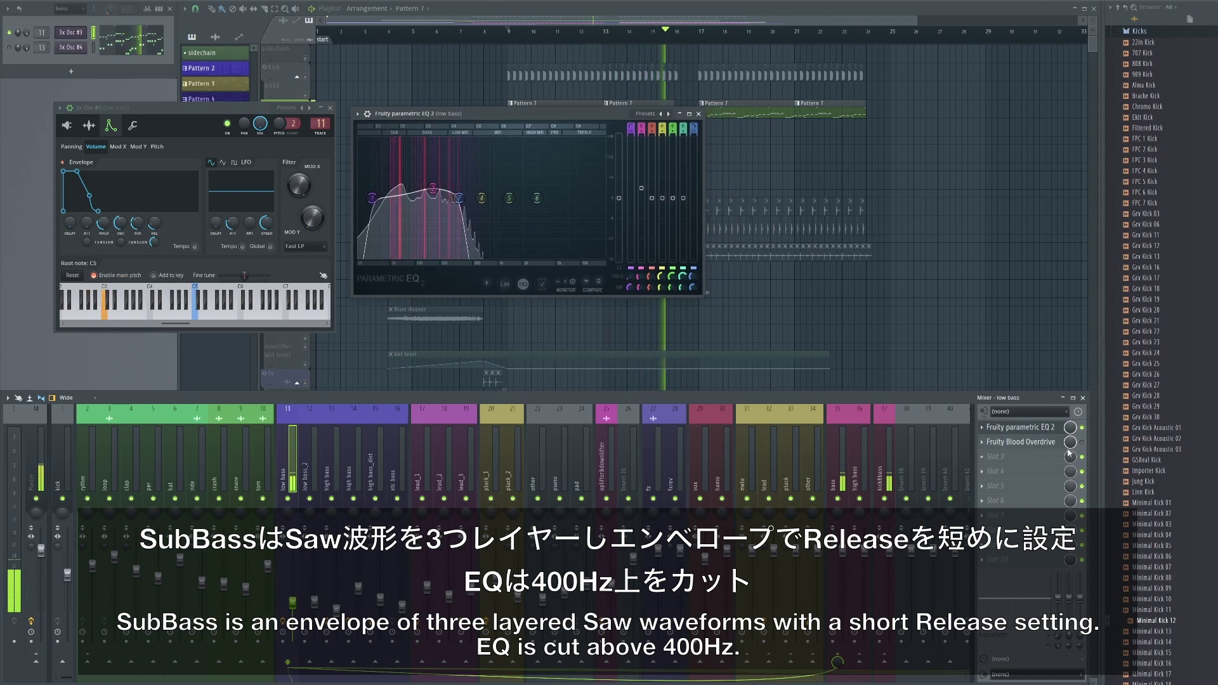
click(1040, 442)
drag(116, 169, 864, 166)
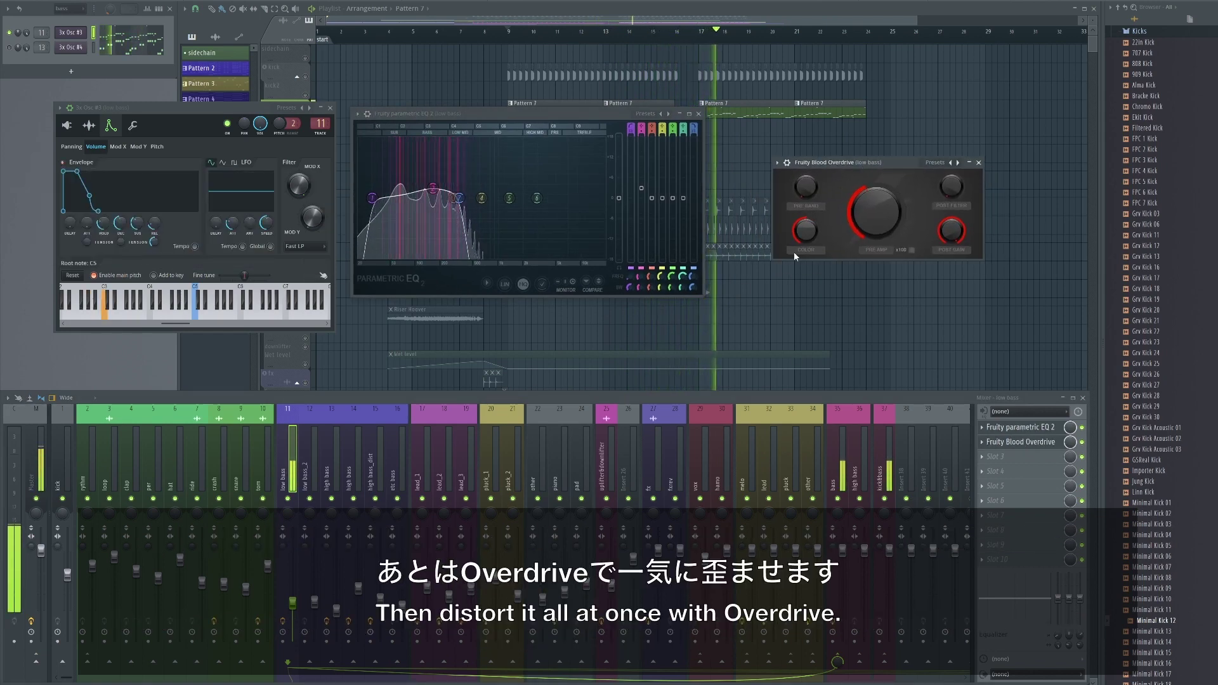
drag(457, 118, 470, 121)
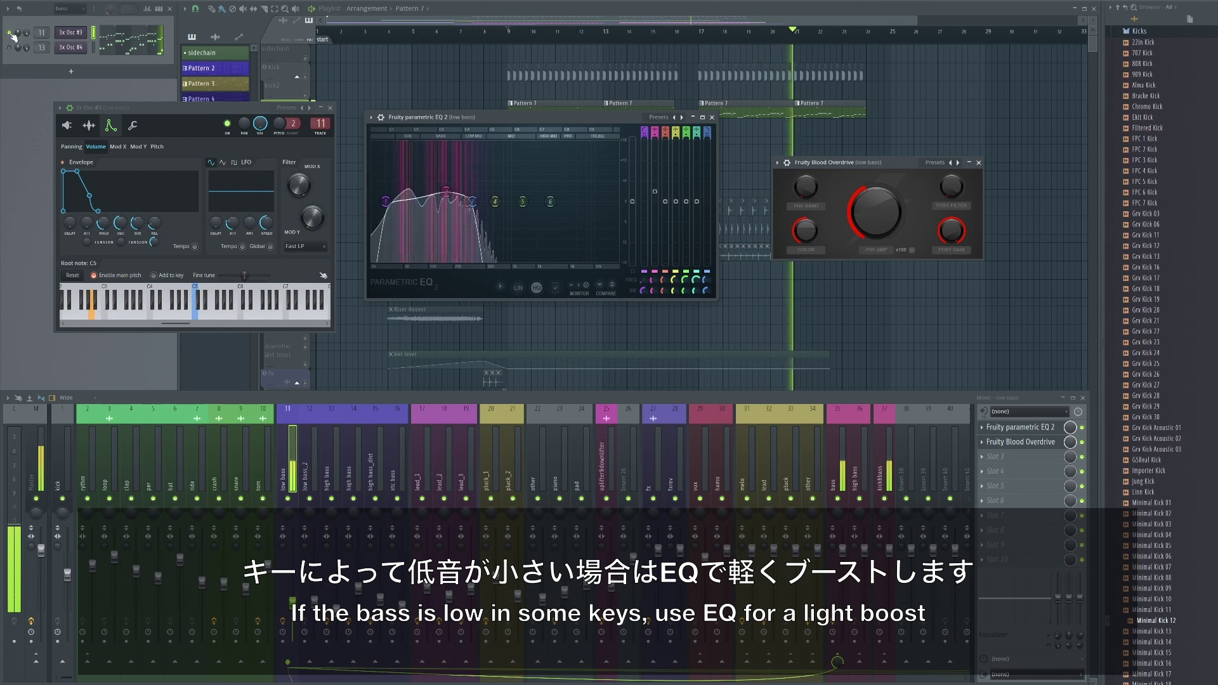
click(68, 126)
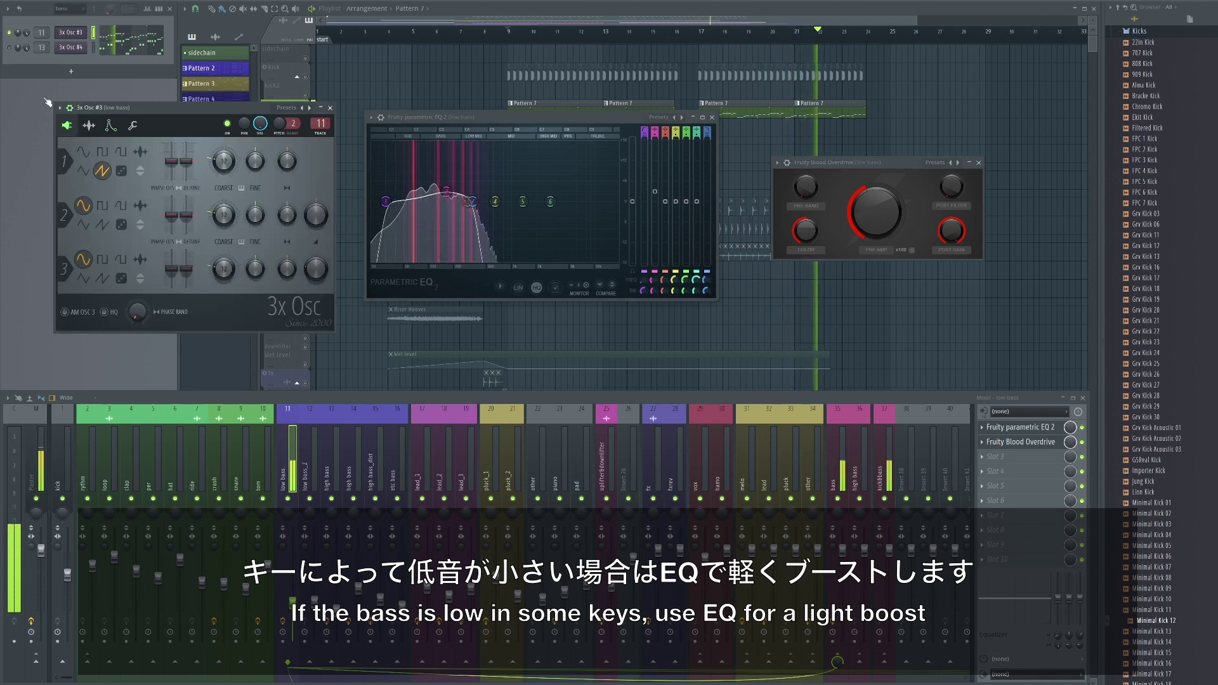
Step: Isolate the high bass synth 3x Osc #4 and inspect its volume envelope, Fruity parametric EQ 2 and Fruity Blood Overdrive
click(10, 48)
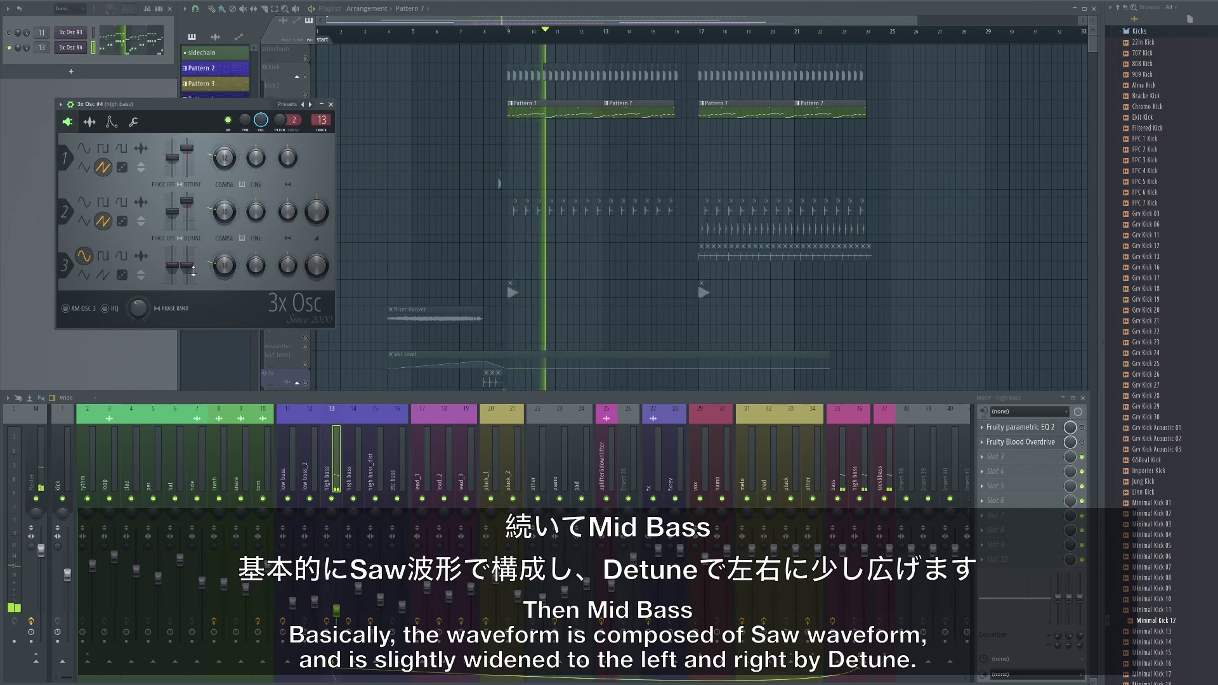
click(111, 122)
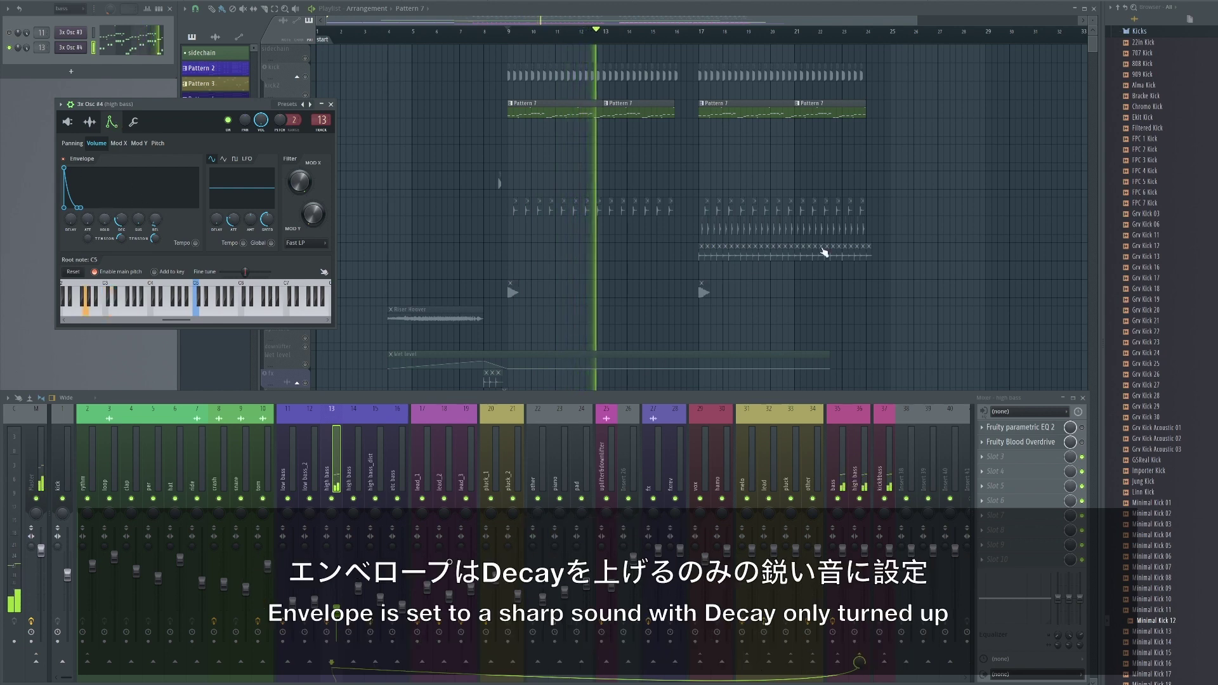
click(1038, 429)
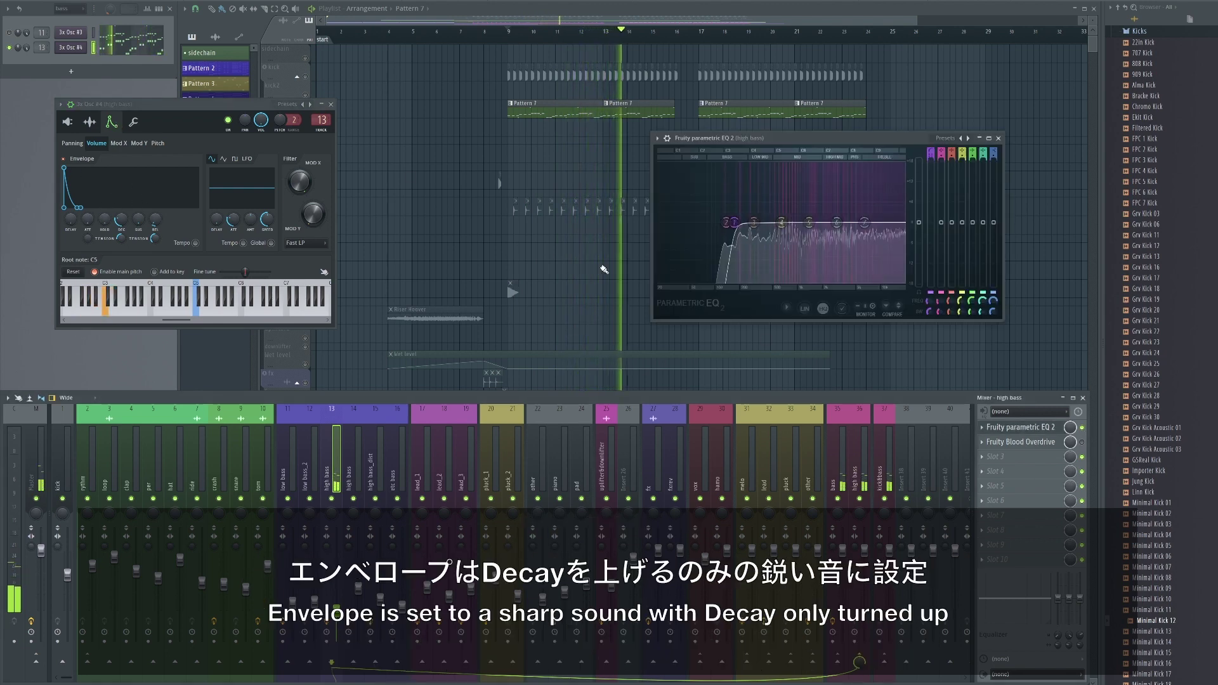
drag(749, 147, 459, 155)
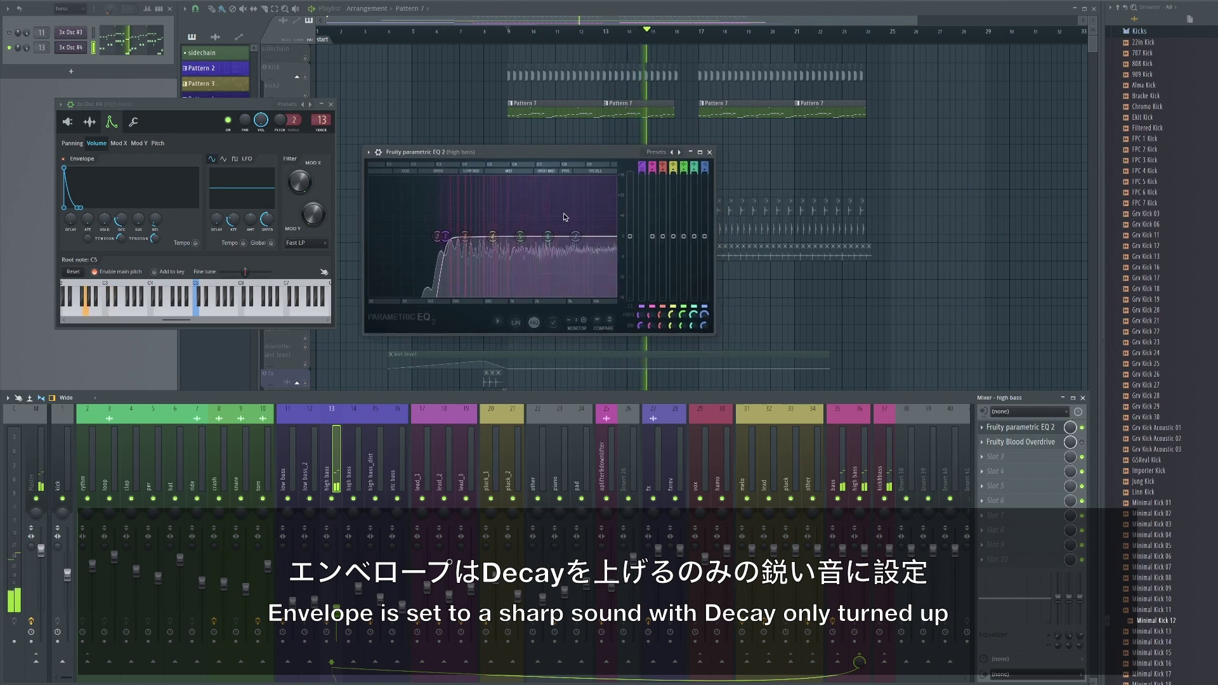
click(1028, 442)
Step: Compare the oscillator page of the high bass 3x Osc #4 with its volume envelope during playback
click(73, 124)
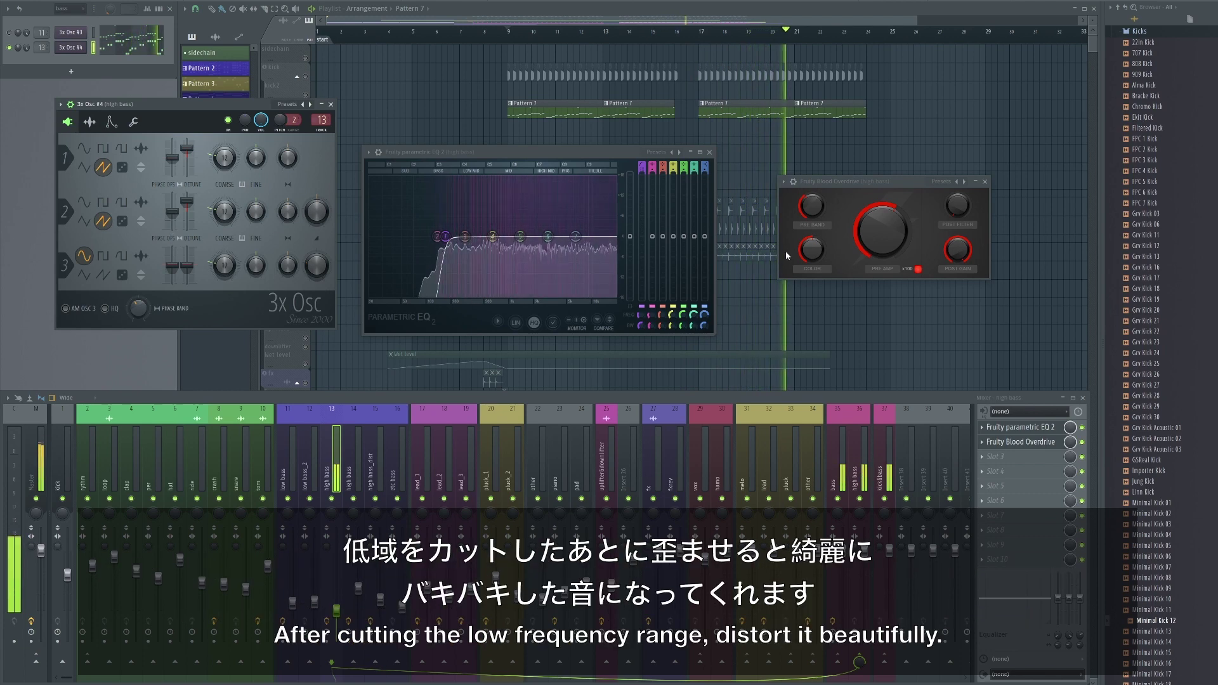
click(111, 122)
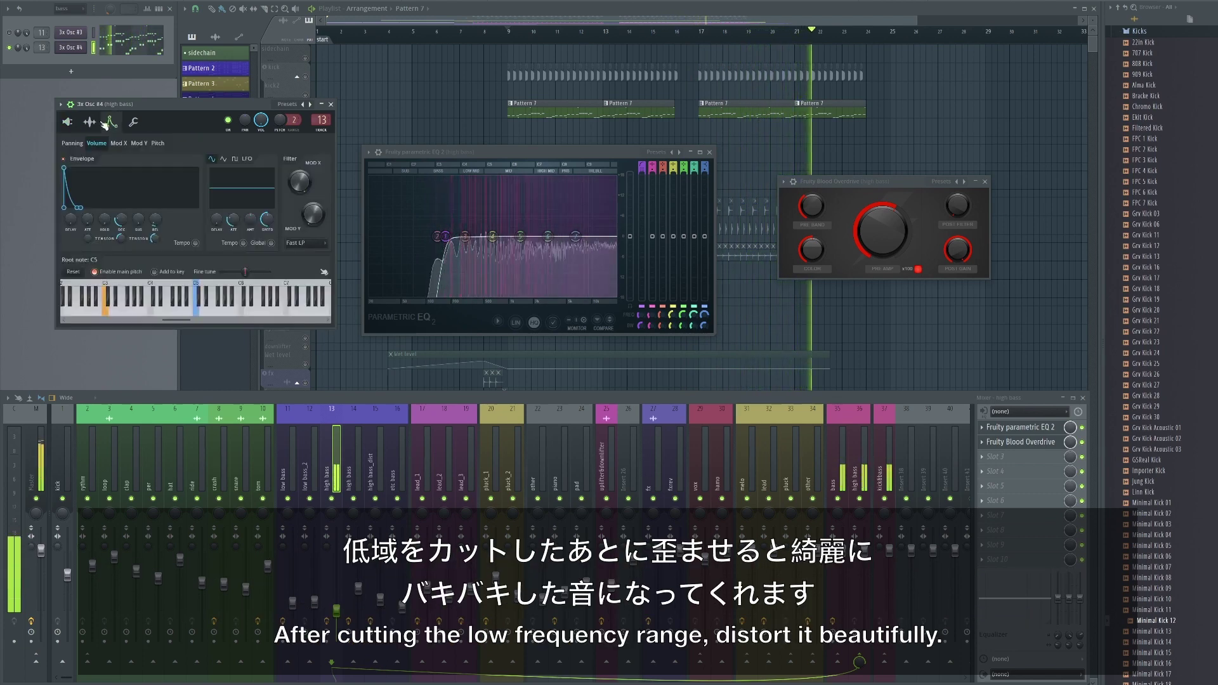
click(68, 123)
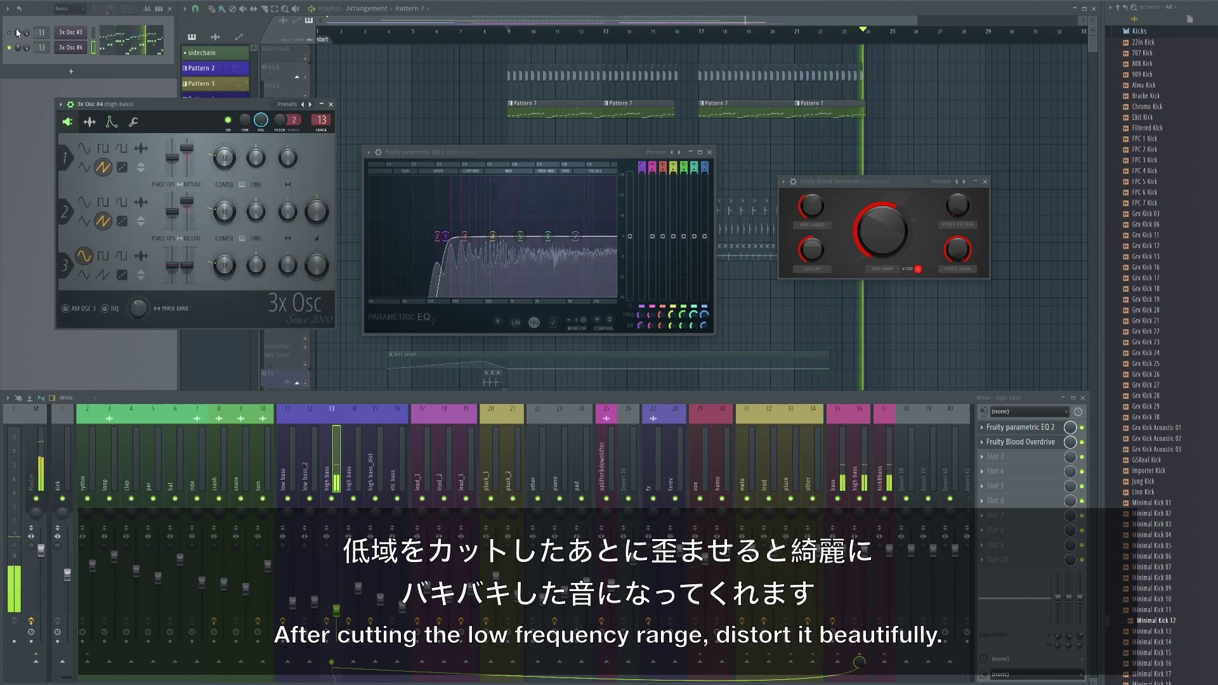
Step: Re-enable the low bass channel alongside the high bass, and close the high bass synth, EQ and overdrive windows
click(9, 33)
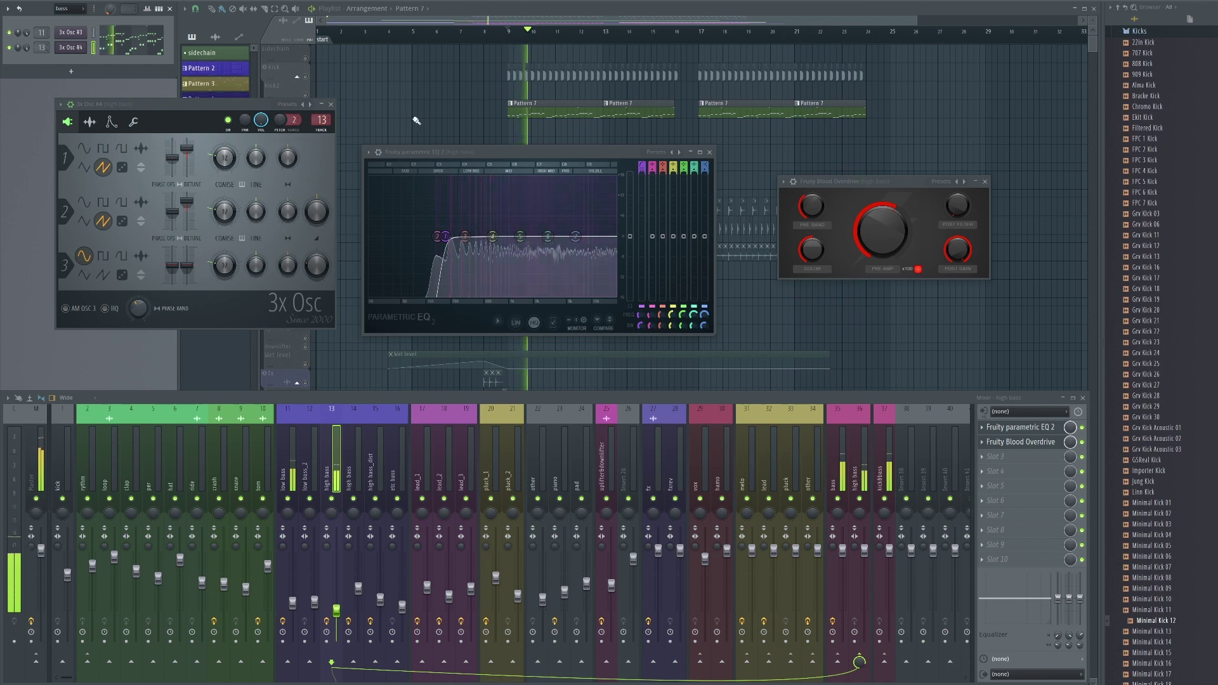
click(331, 105)
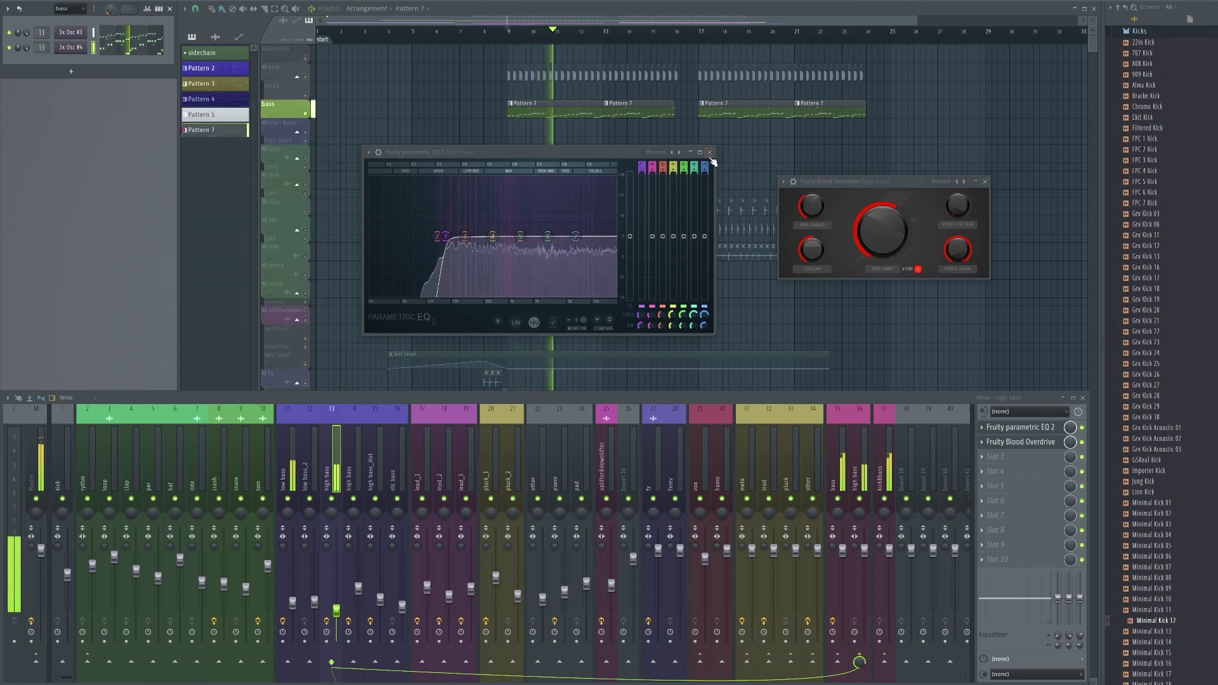
click(709, 152)
click(984, 182)
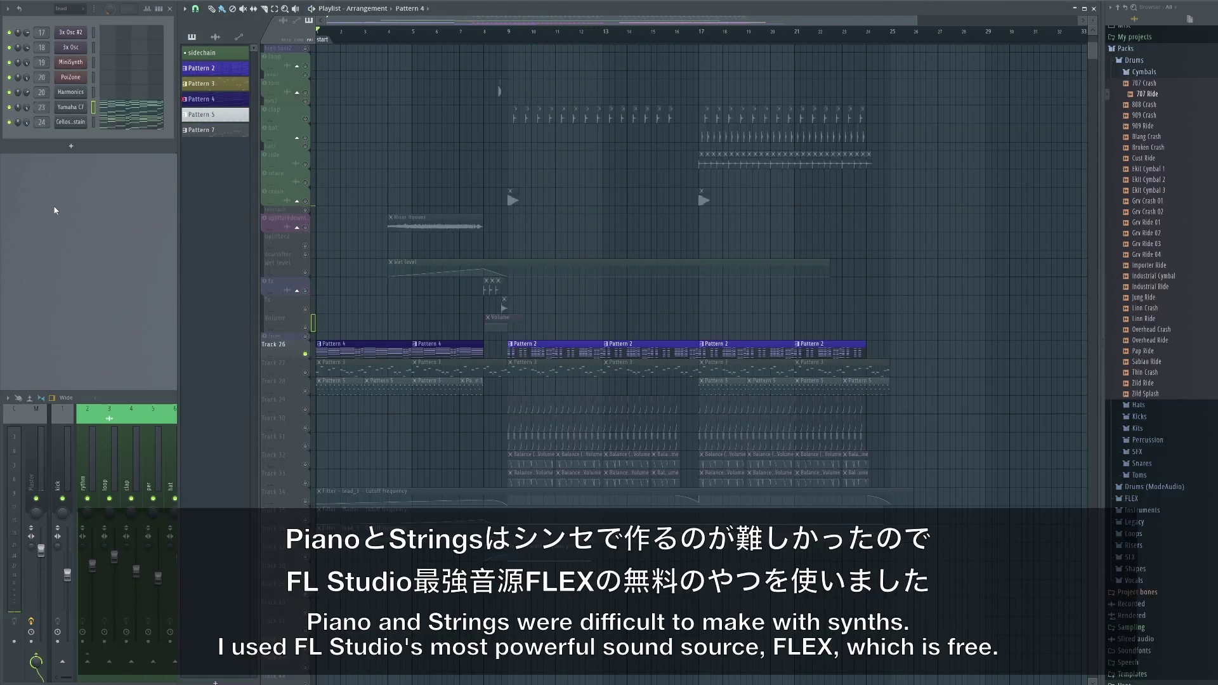
Step: Inspect the Fruity parametric EQ 2 and Fruity Multiband Compressor on the piano mixer track, next to the FLEX Yamaha C7 preset
click(8, 466)
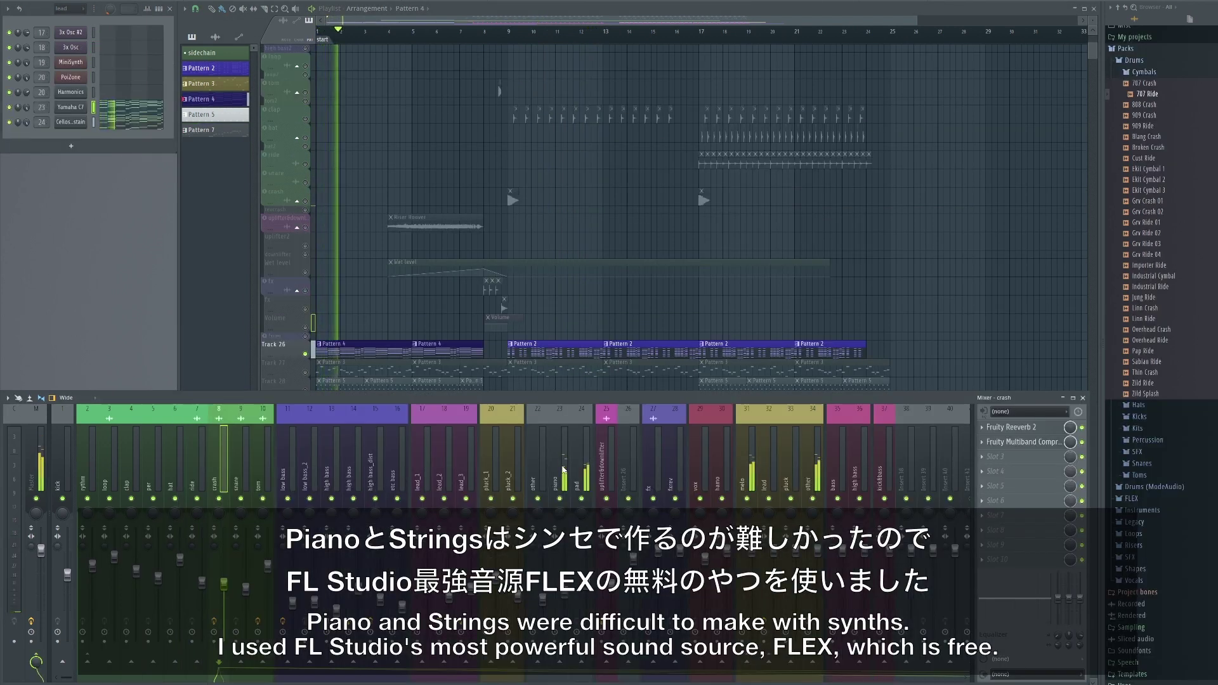
click(564, 470)
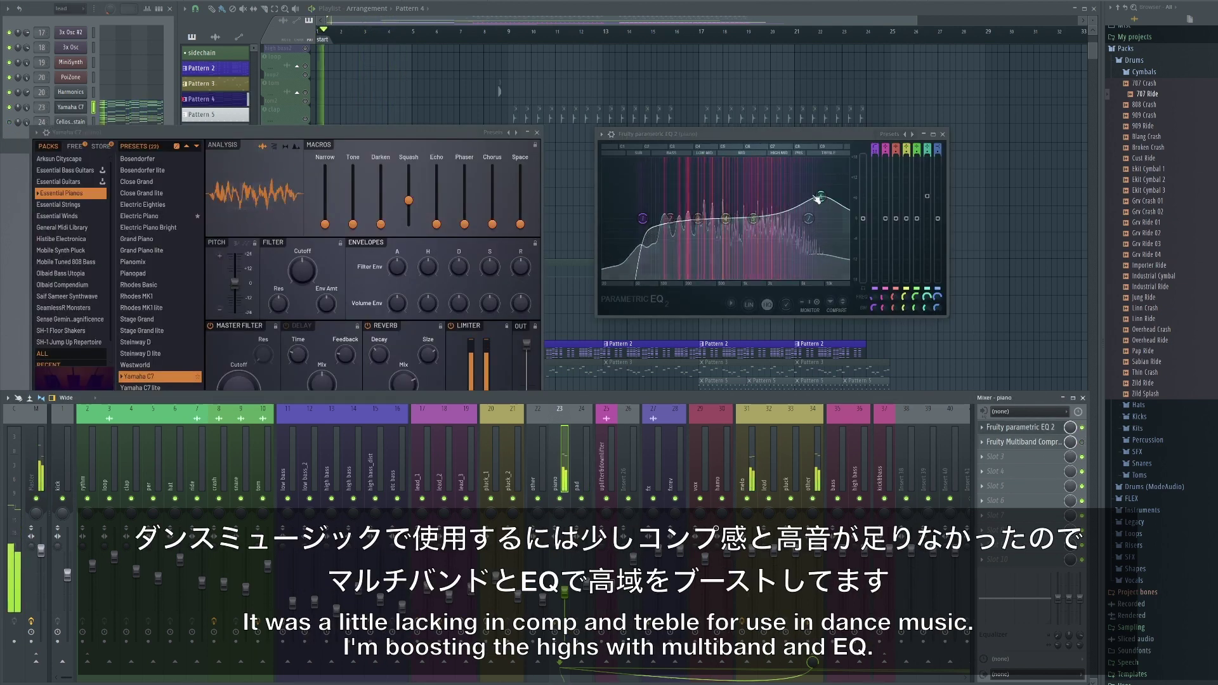
click(1053, 442)
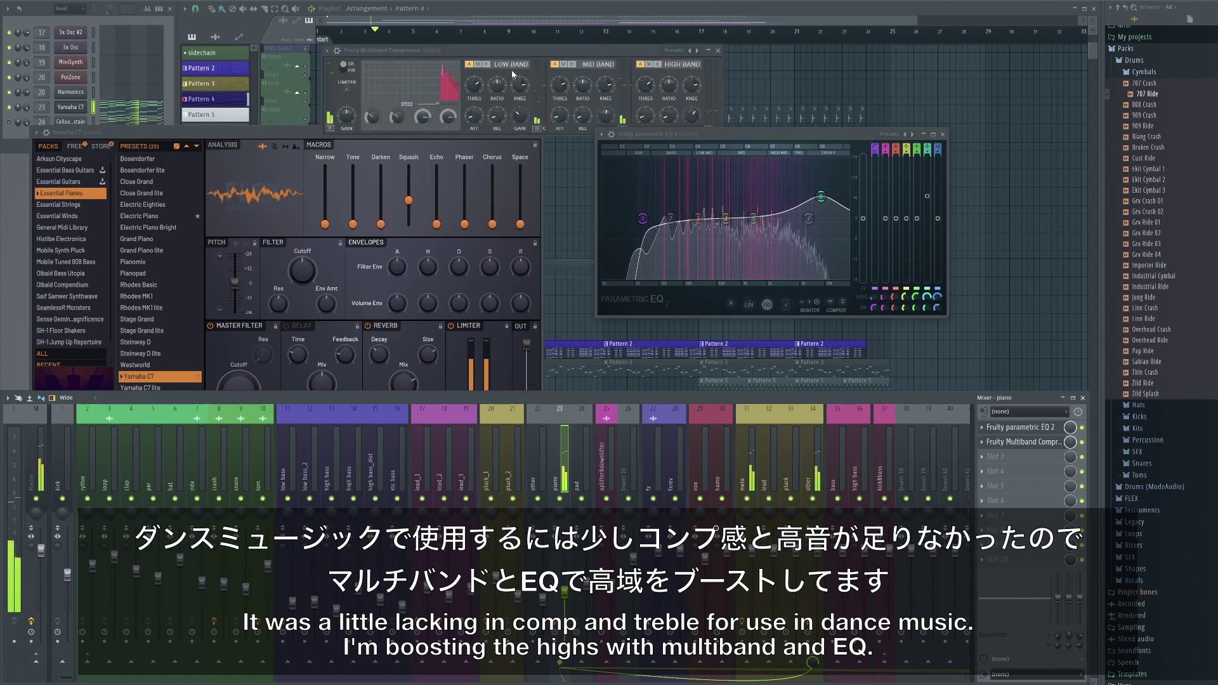
drag(494, 50, 755, 38)
drag(730, 134, 731, 139)
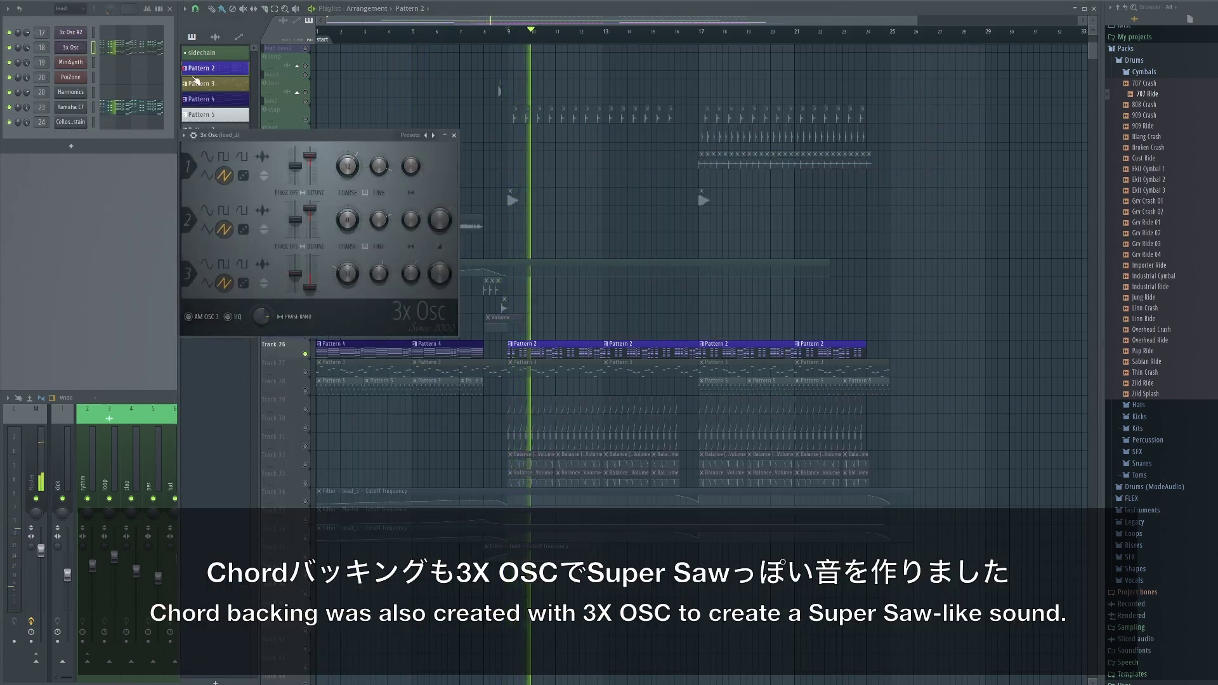
Step: Inspect the chord backing 3x Osc alongside the Fruity Multiband Compressor and Fruity parametric EQ 2 on the lead_2 mixer track, with windows spread apart
click(71, 47)
drag(261, 139, 5, 133)
click(5, 134)
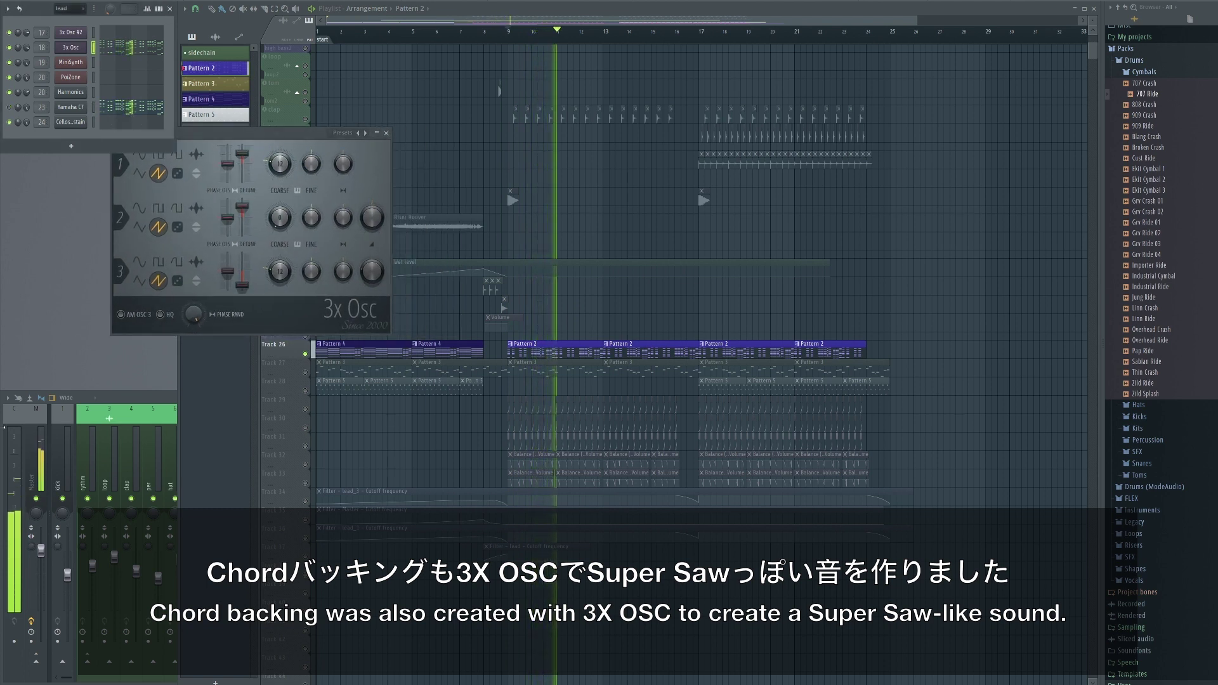
key(F9)
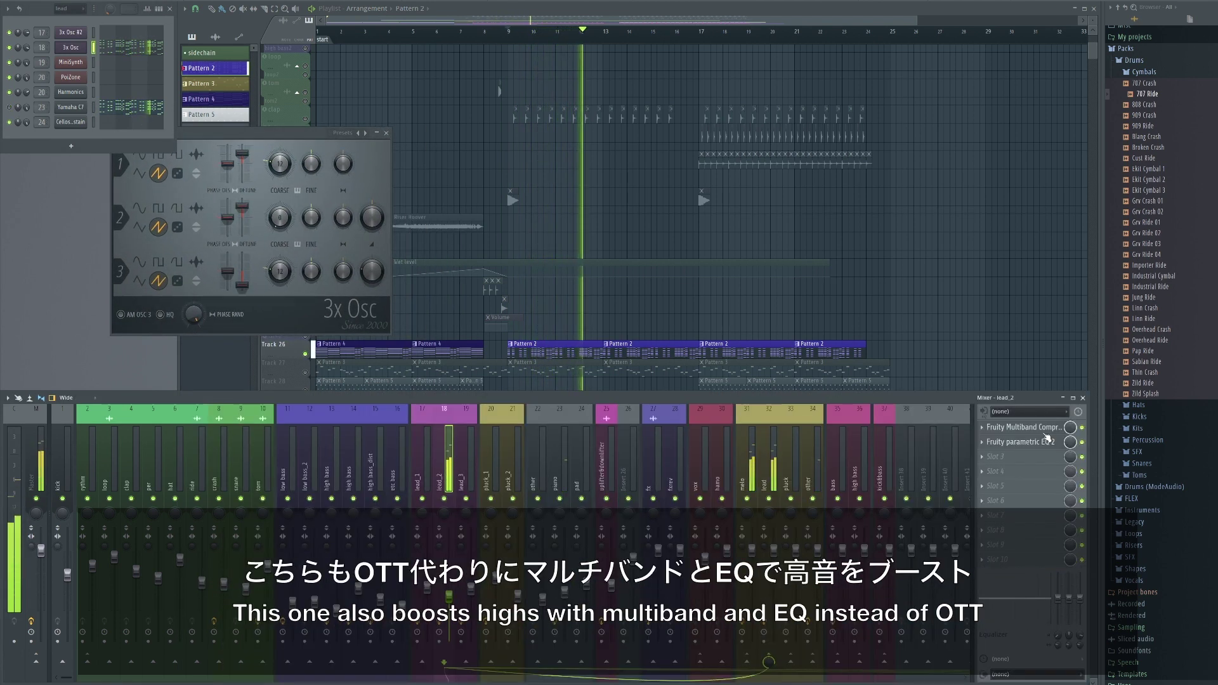
click(1018, 427)
click(1018, 442)
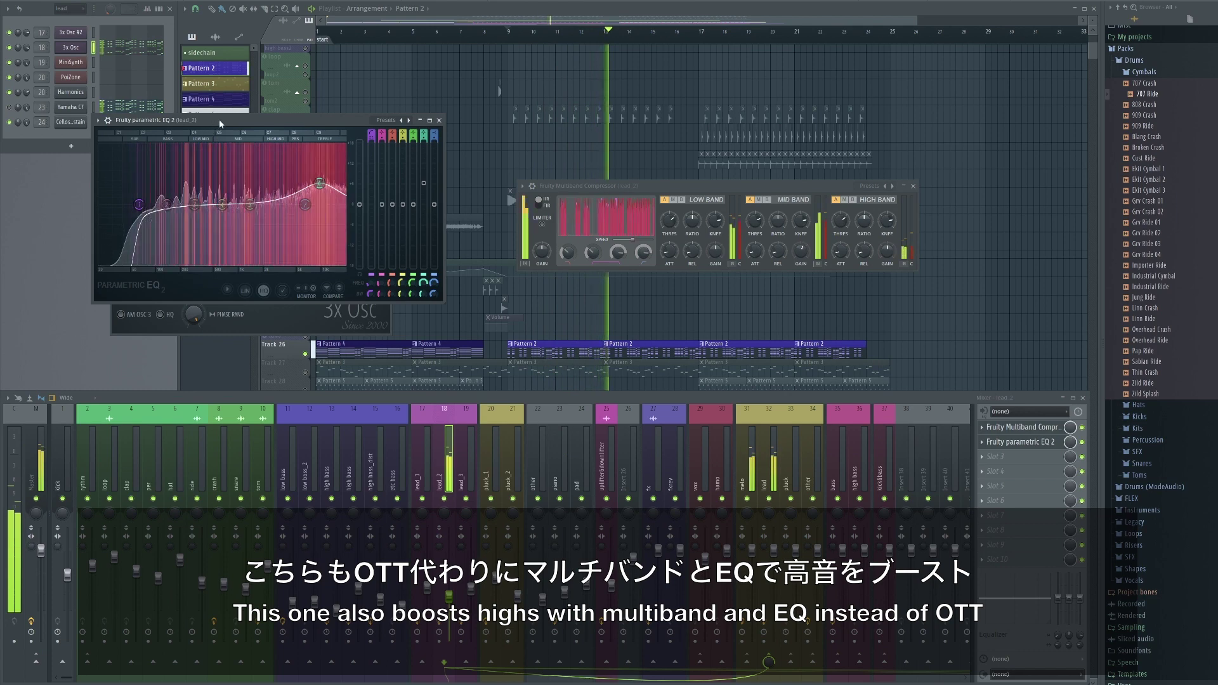
drag(218, 119, 601, 73)
drag(827, 189, 843, 293)
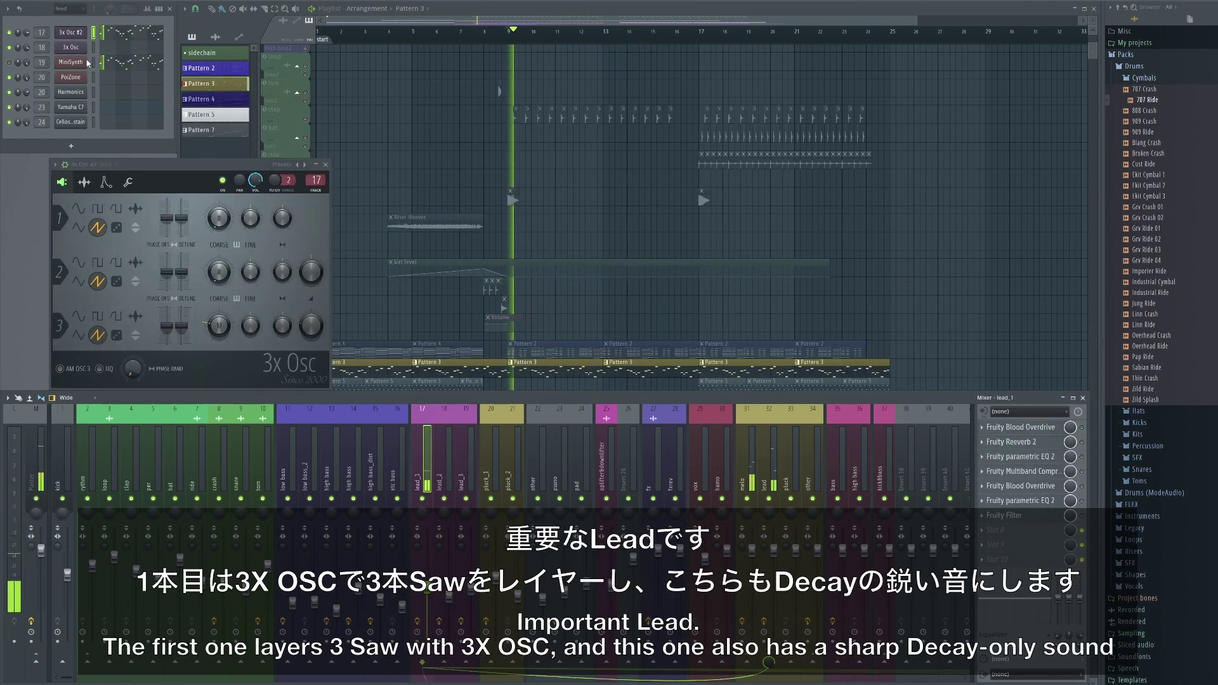
Step: Inspect the volume envelope of the first lead synth, 3x Osc #2, and return to its oscillator page
drag(151, 165, 164, 160)
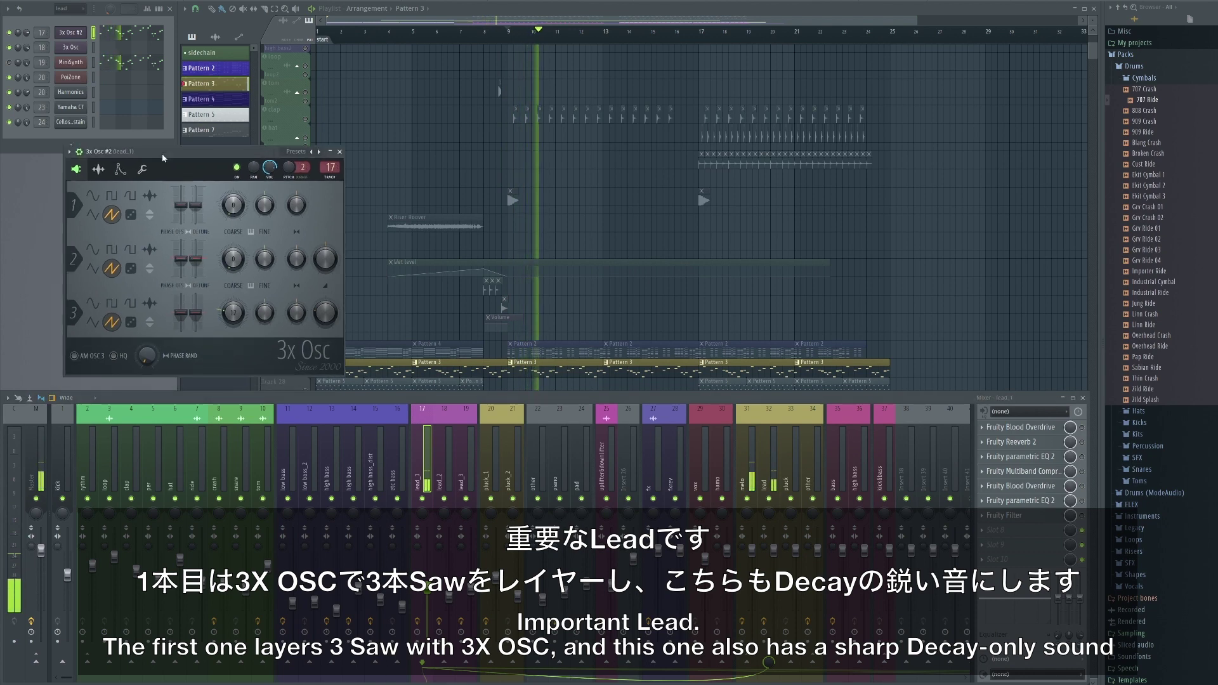
click(120, 178)
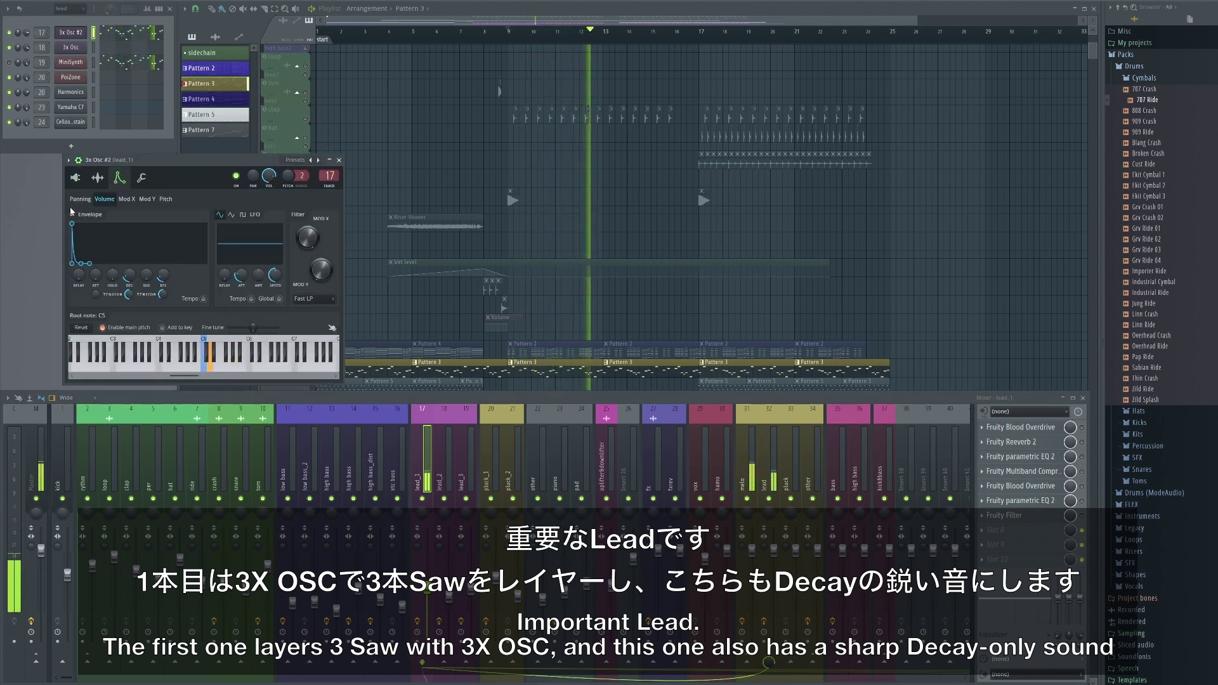
click(79, 178)
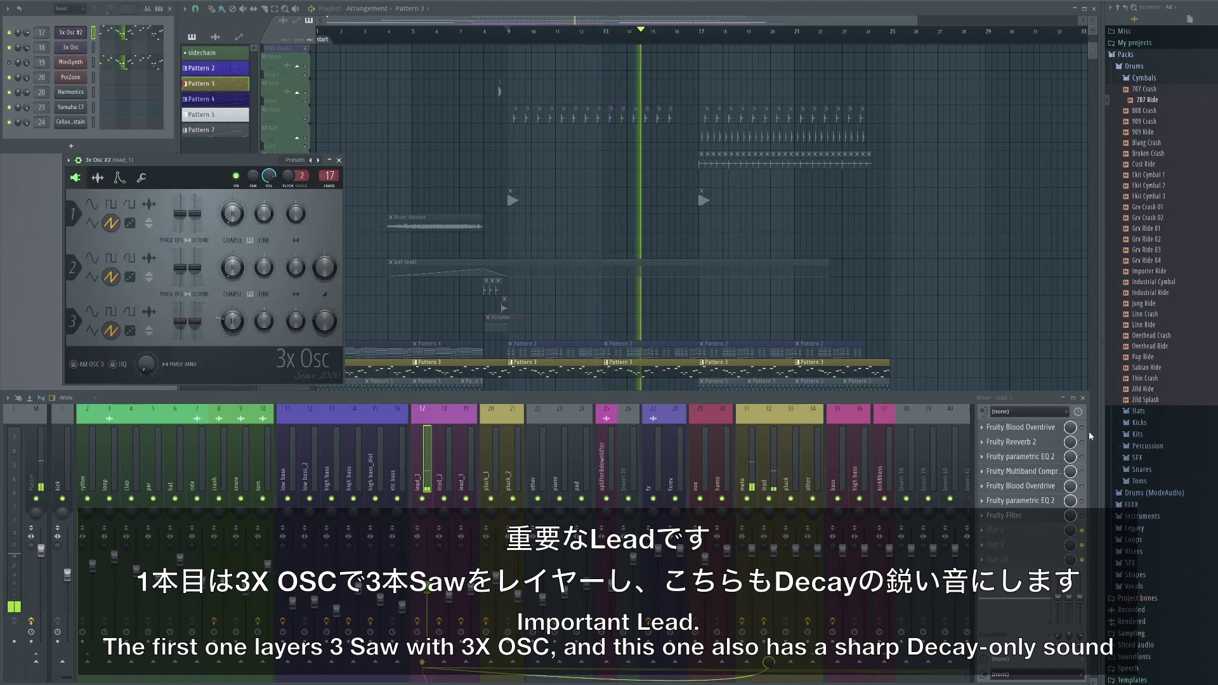
Step: Enable and show the first Fruity Blood Overdrive, Fruity Reeverb 2 and first Fruity parametric EQ 2 on the lead_1 mixer track, windows side by side
click(1020, 427)
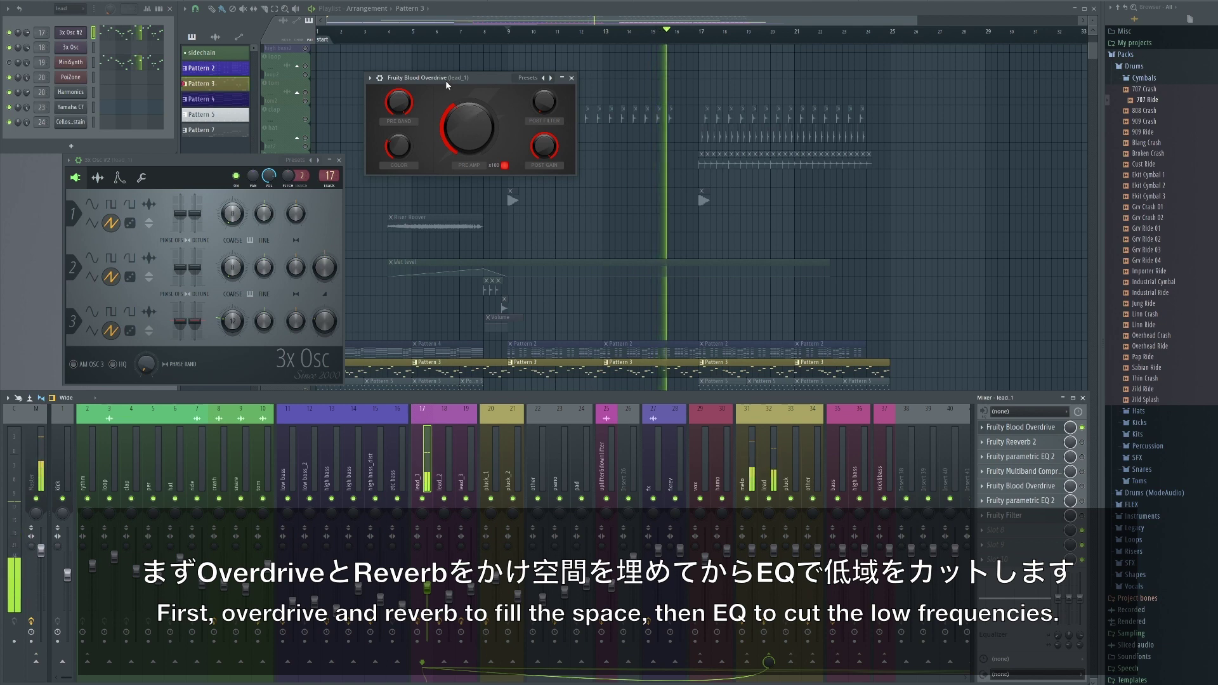
drag(446, 80, 417, 72)
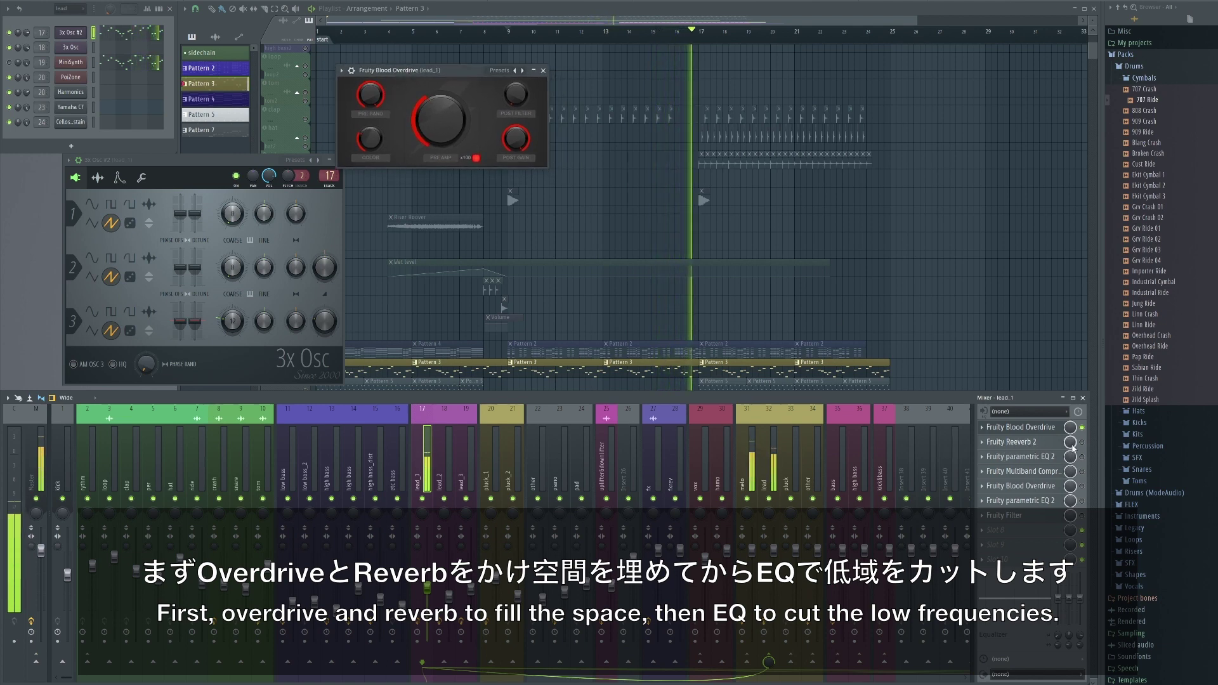
click(1032, 443)
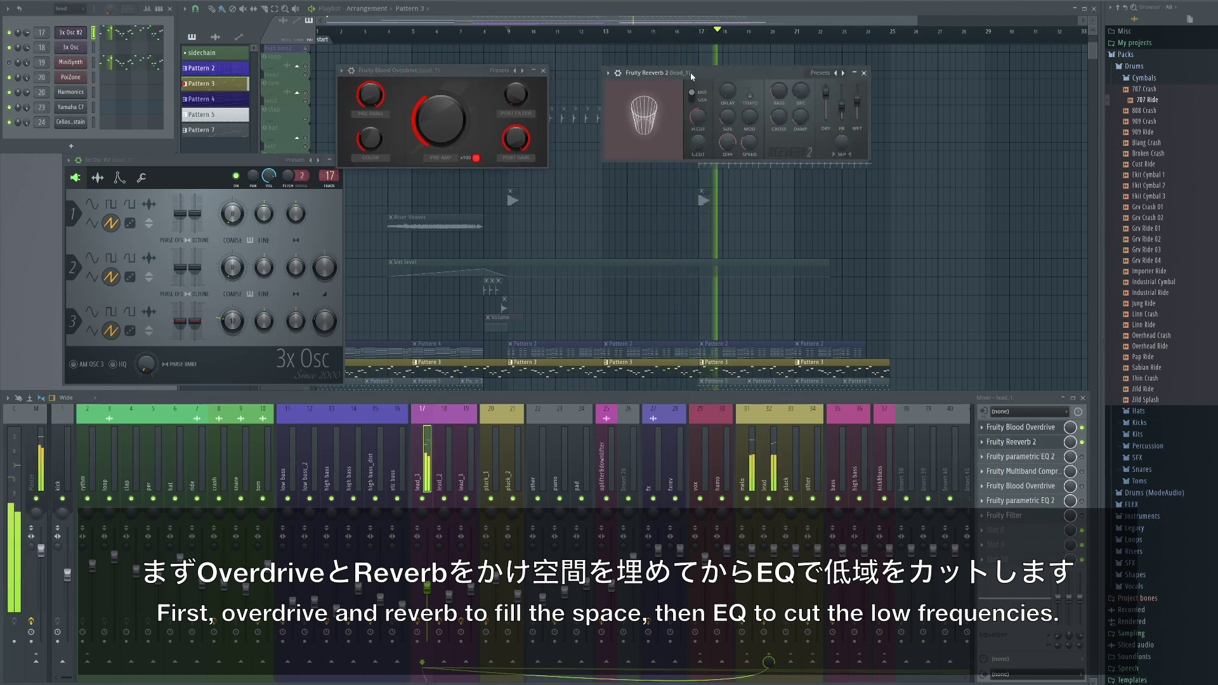
drag(690, 72, 688, 75)
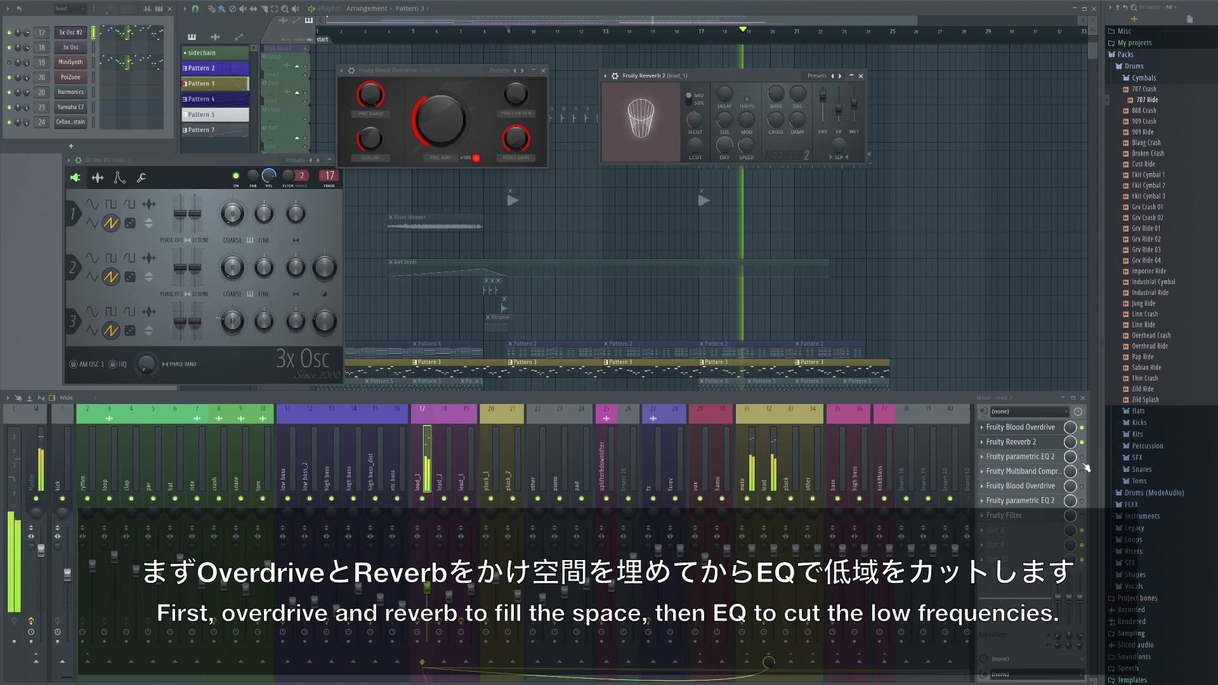
click(1028, 457)
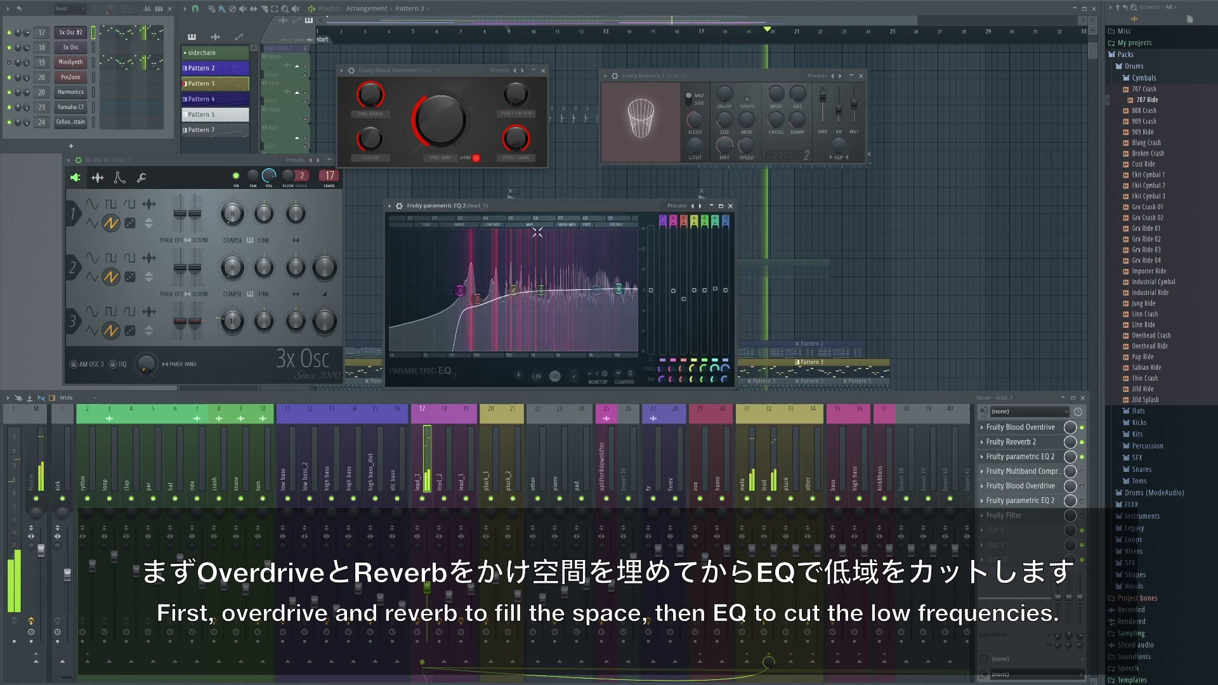
drag(512, 208, 481, 202)
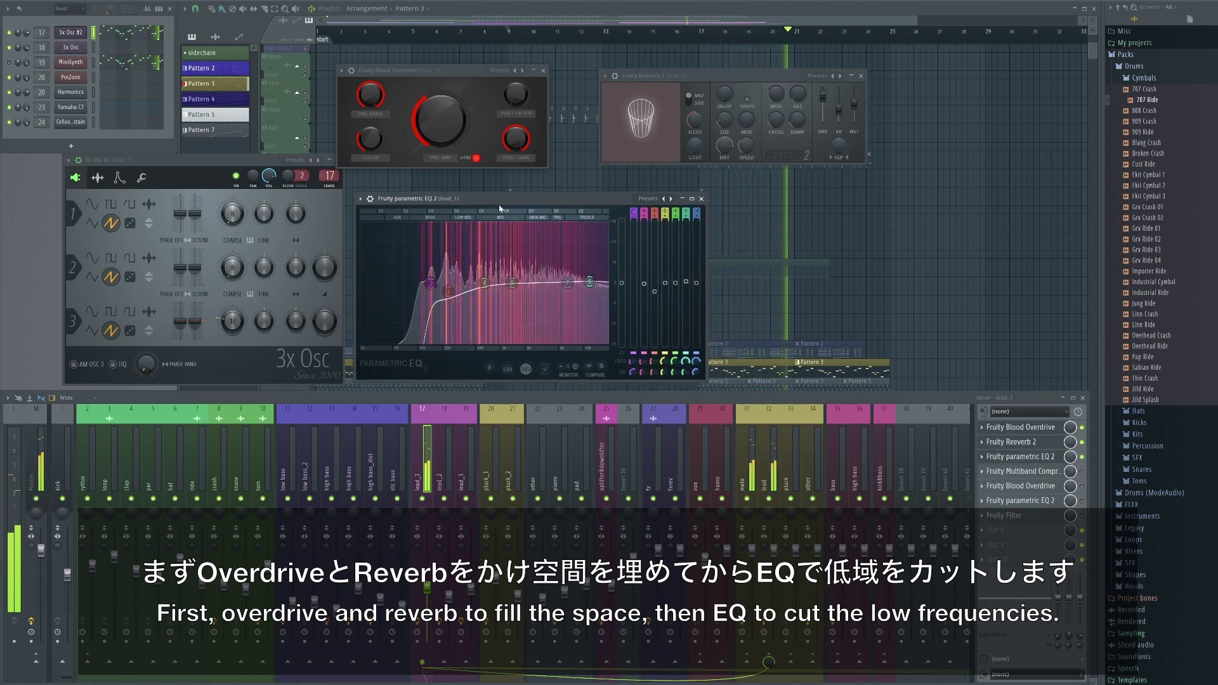
Step: Enable and show the Fruity Multiband Compressor and second Fruity Blood Overdrive on lead_1, placing their windows beside the earlier effects
click(1052, 471)
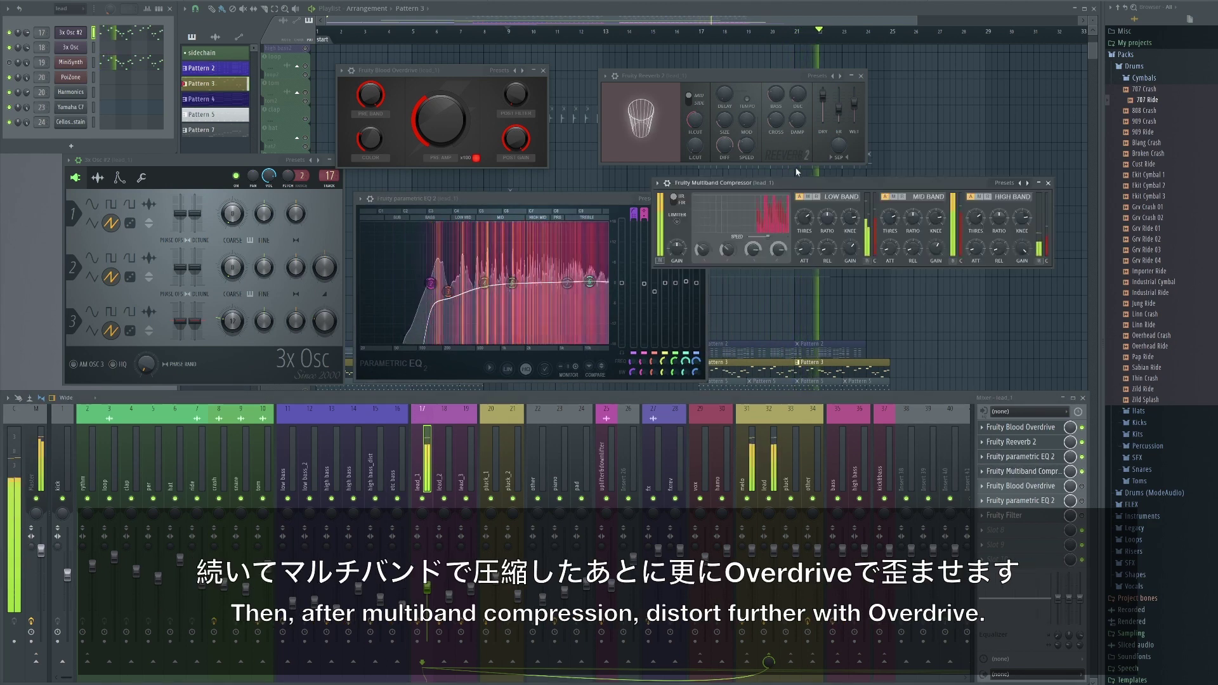
drag(792, 174, 825, 180)
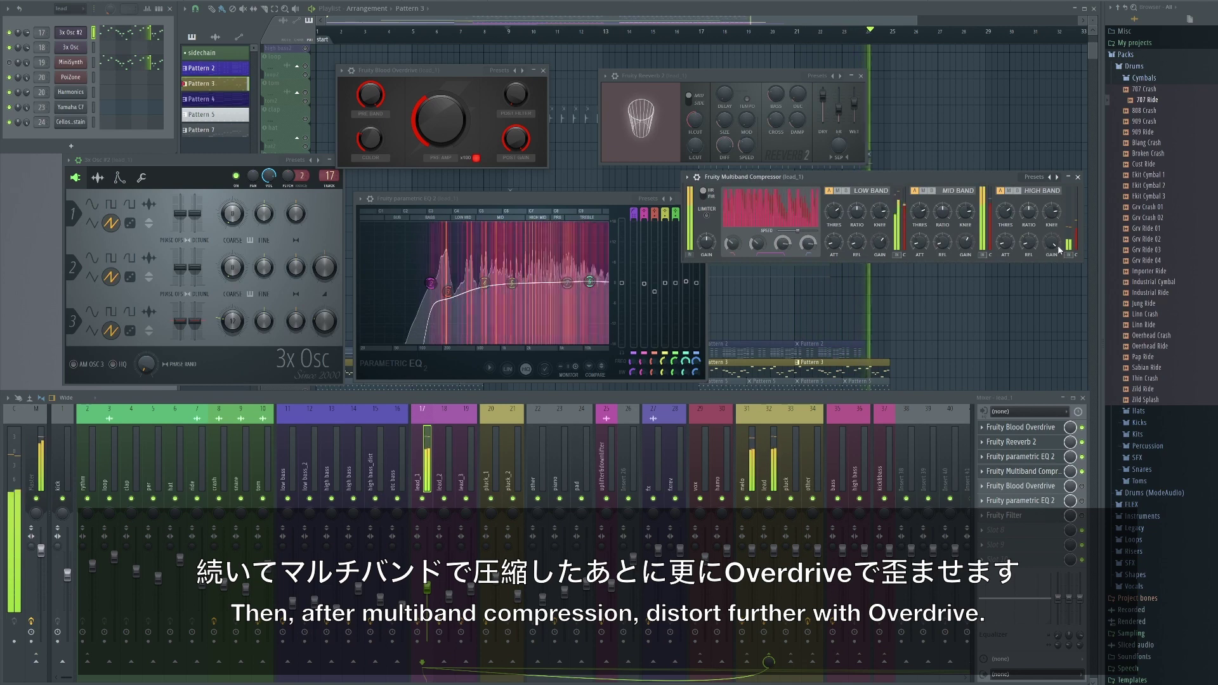
click(1040, 485)
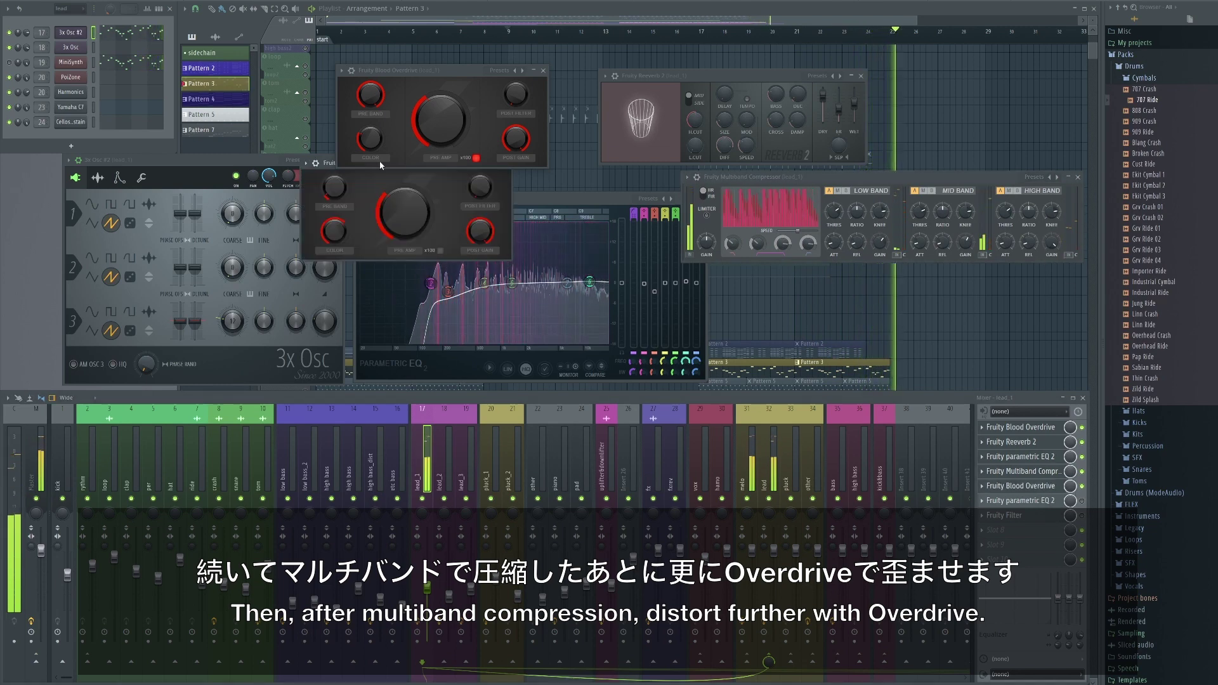
drag(324, 168, 741, 282)
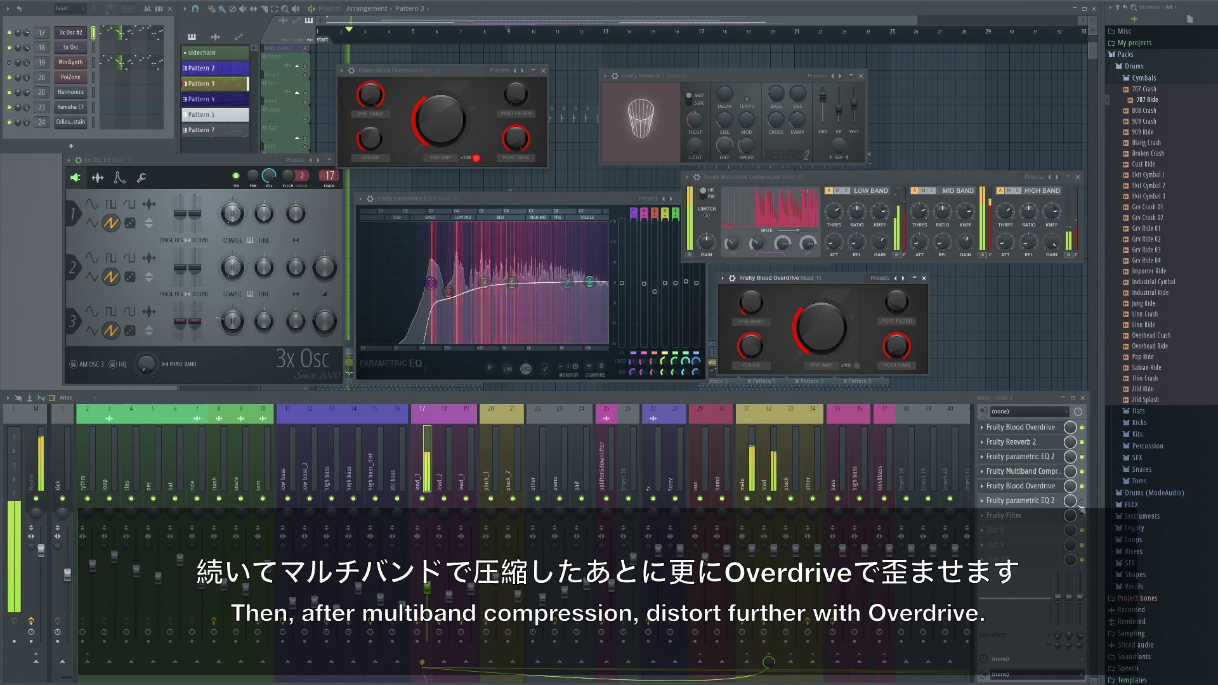
Step: Enable and examine the second Fruity parametric EQ 2 on lead_1, hide its window, and go to the Fruity Filter slot
click(1029, 502)
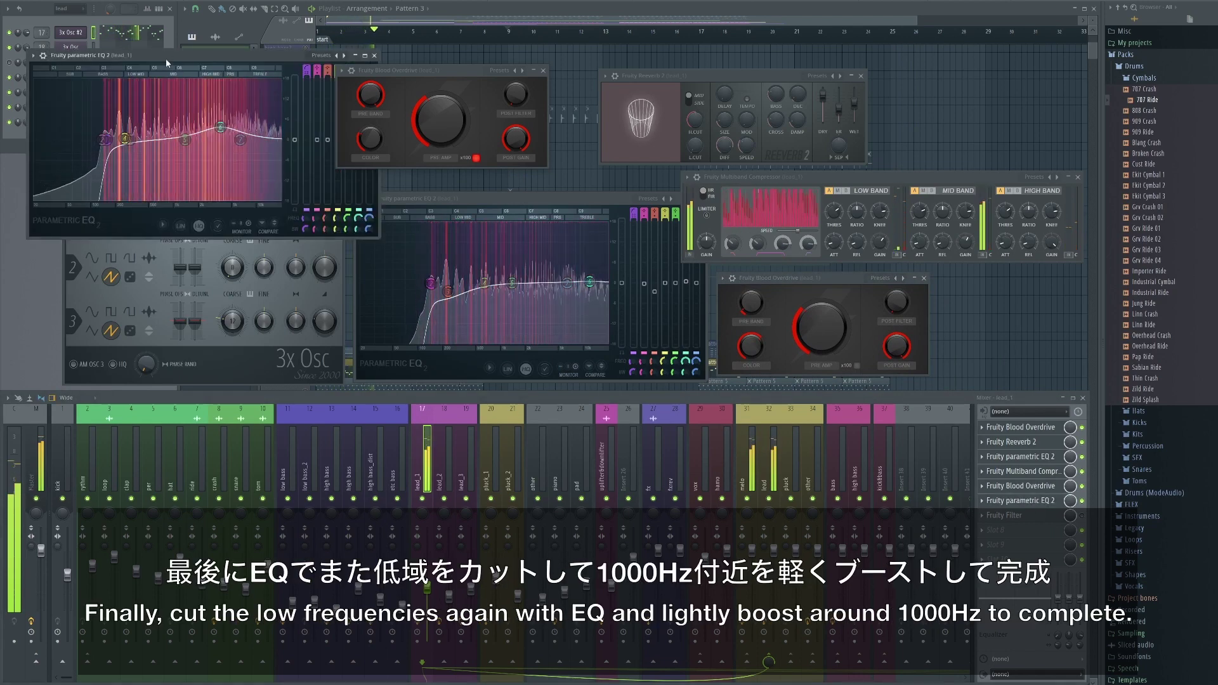
drag(165, 59, 487, 389)
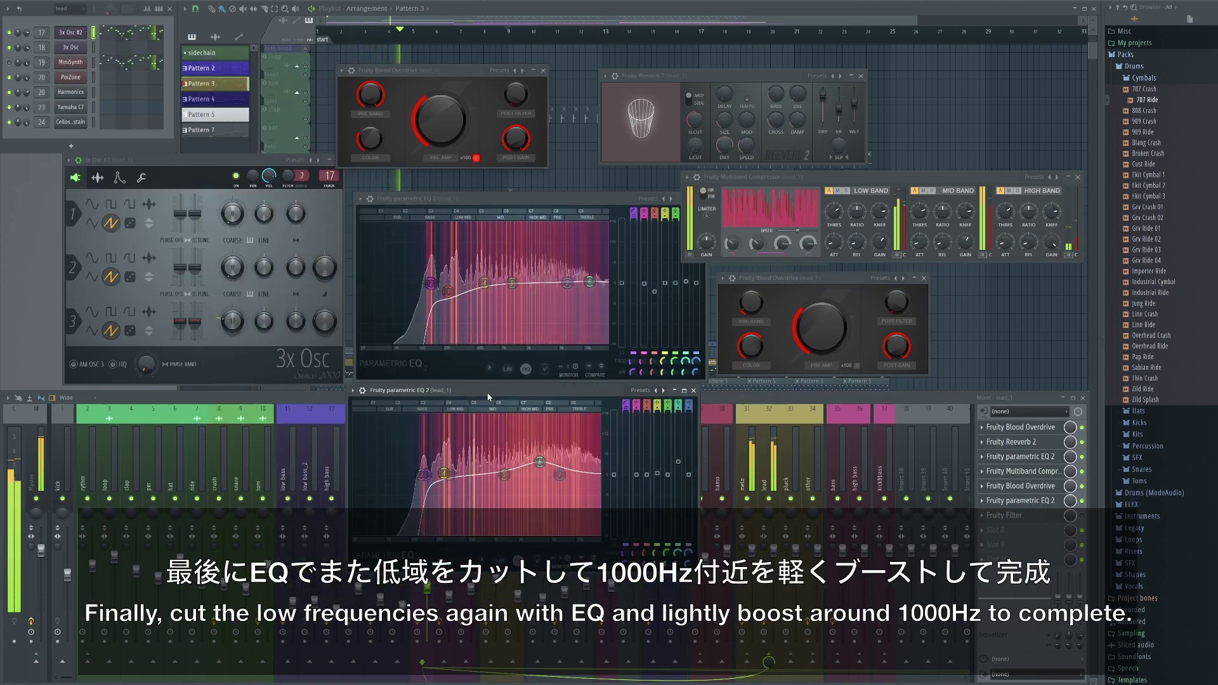
click(1018, 501)
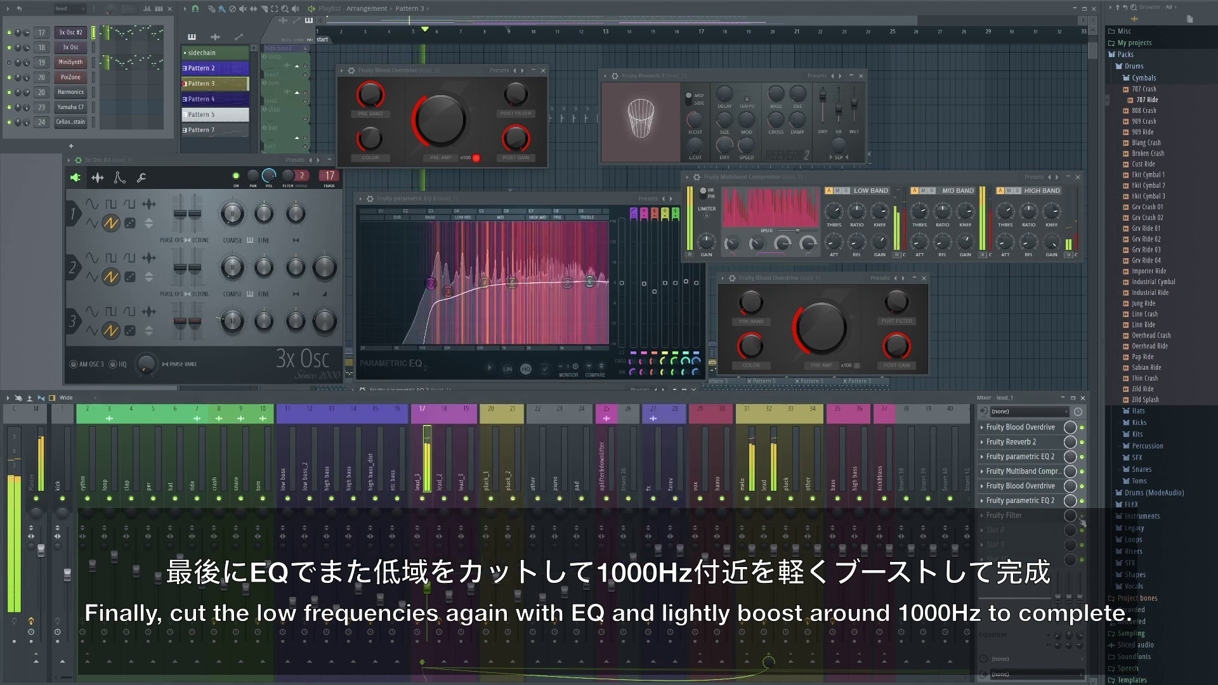
click(1009, 515)
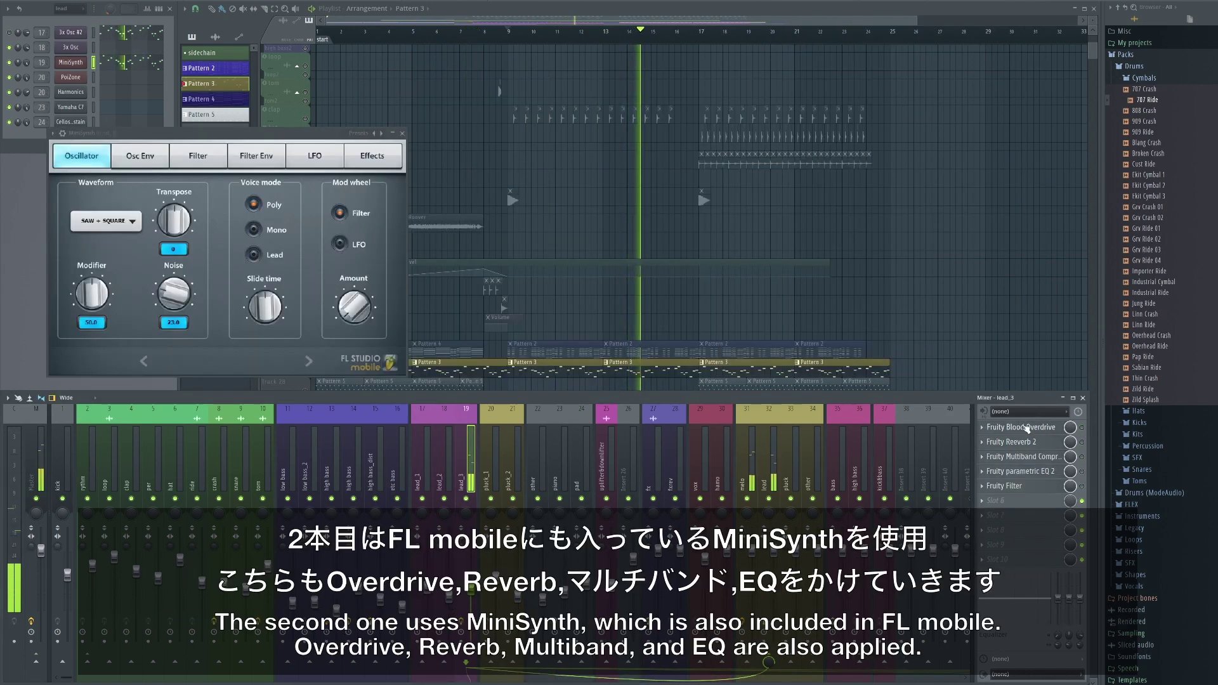
Step: Enable and show Fruity Blood Overdrive and Fruity Reeverb 2 on the MiniSynth's lead_3 mixer track, placing both windows above the playlist
click(1027, 428)
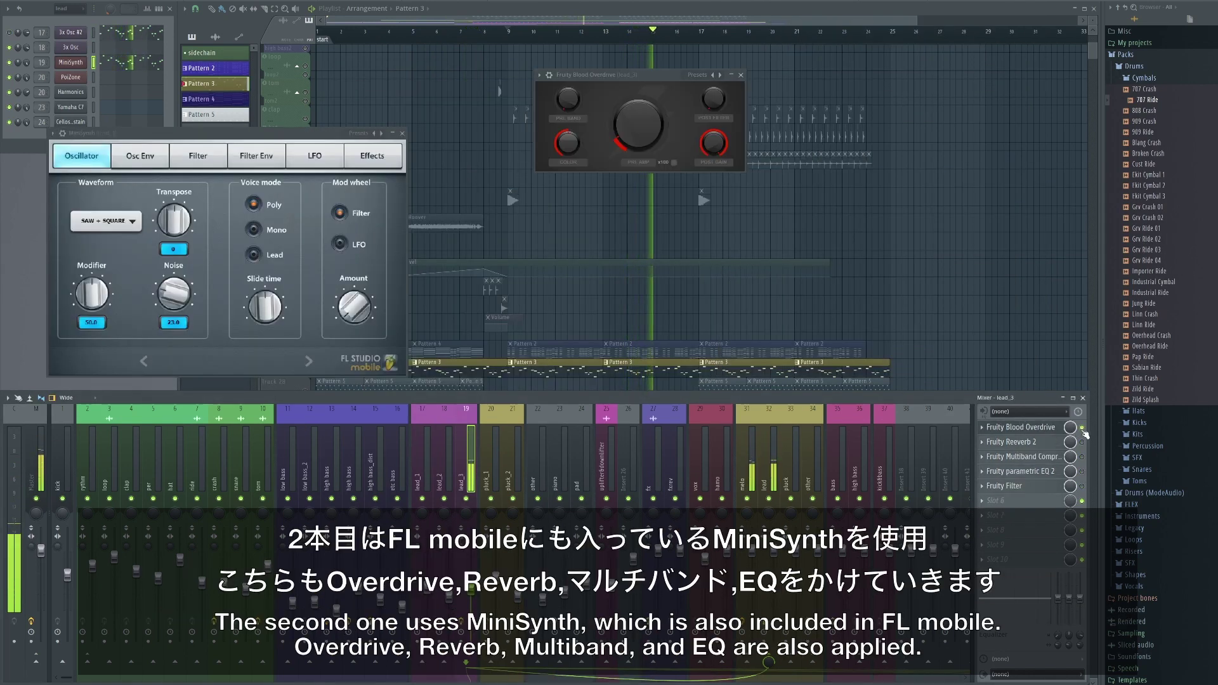
drag(567, 79, 439, 53)
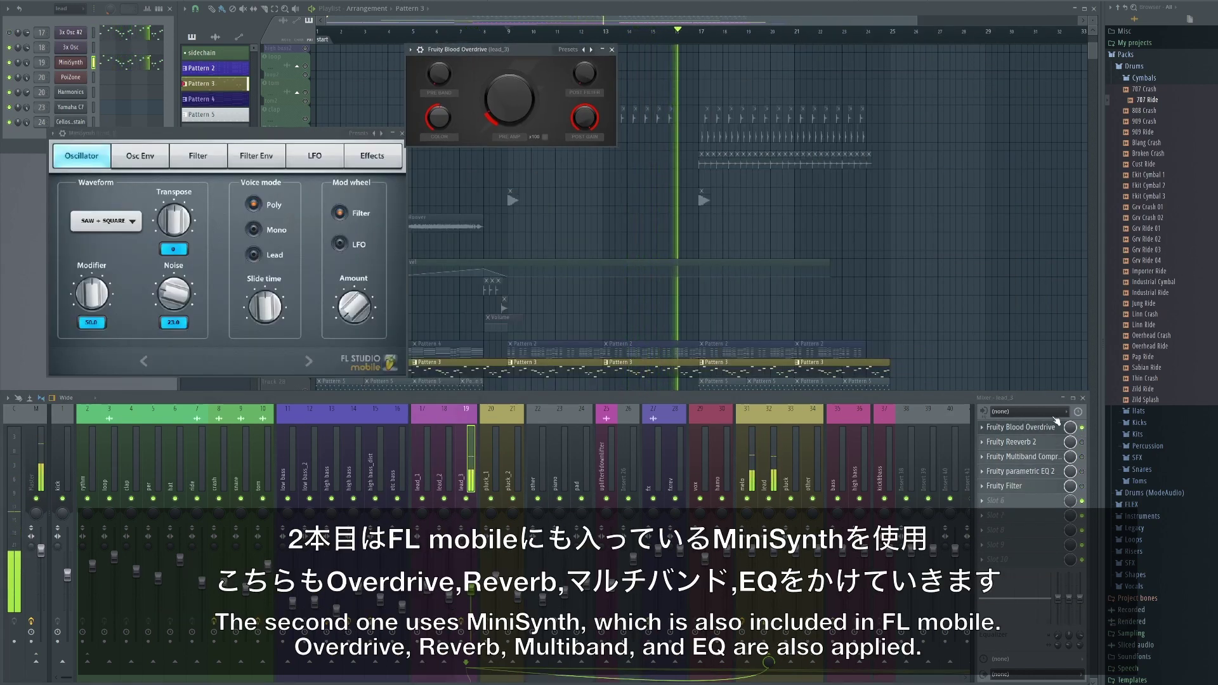
click(1056, 443)
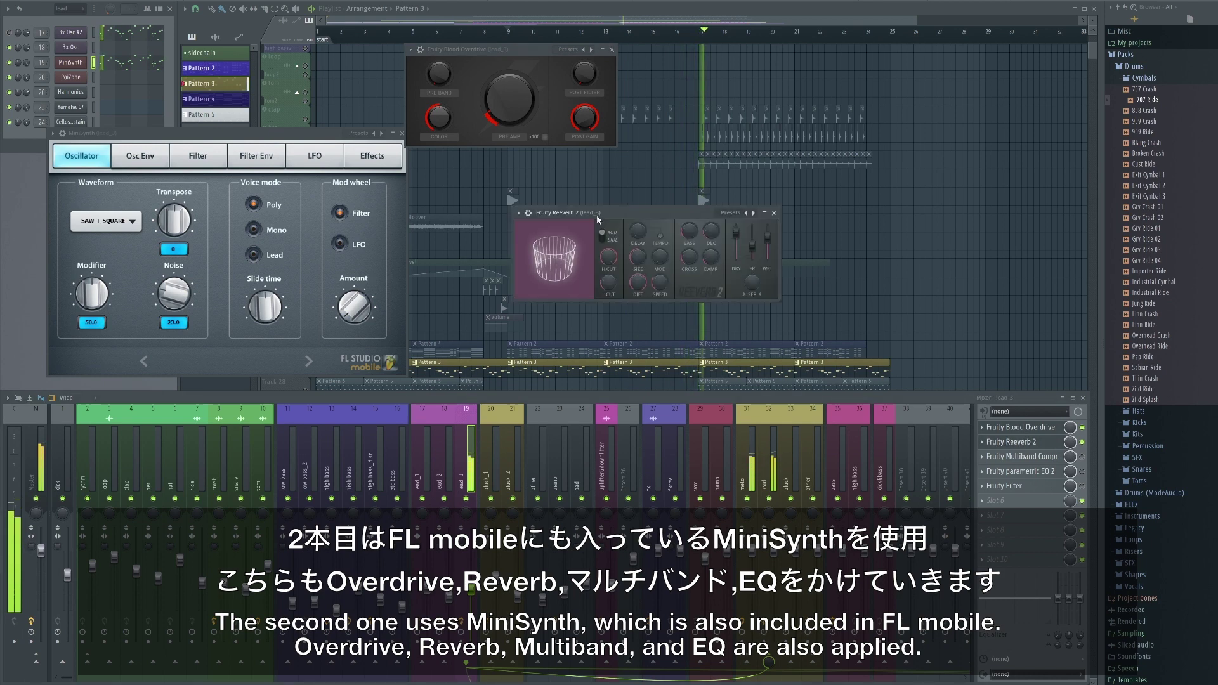
drag(597, 218, 721, 78)
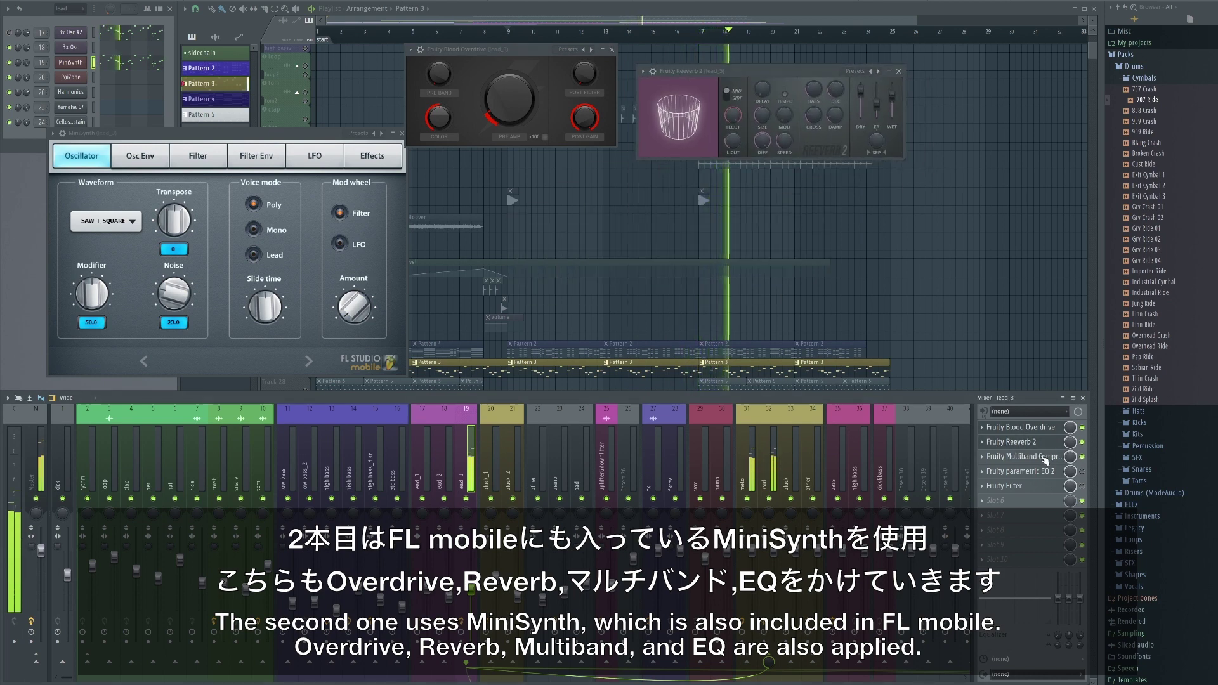
Step: Enable and show the Fruity Multiband Compressor, Fruity parametric EQ 2 and Fruity Filter on lead_3, arranging them below the other effects
click(1046, 456)
drag(565, 321, 547, 177)
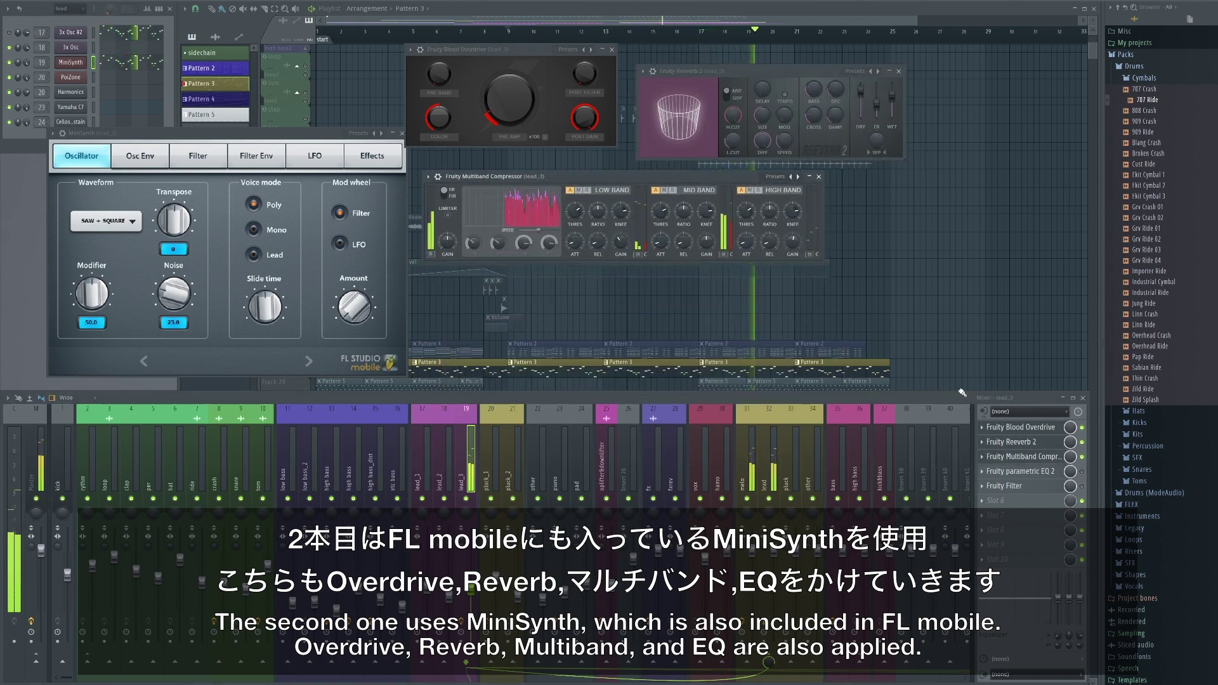
click(1058, 473)
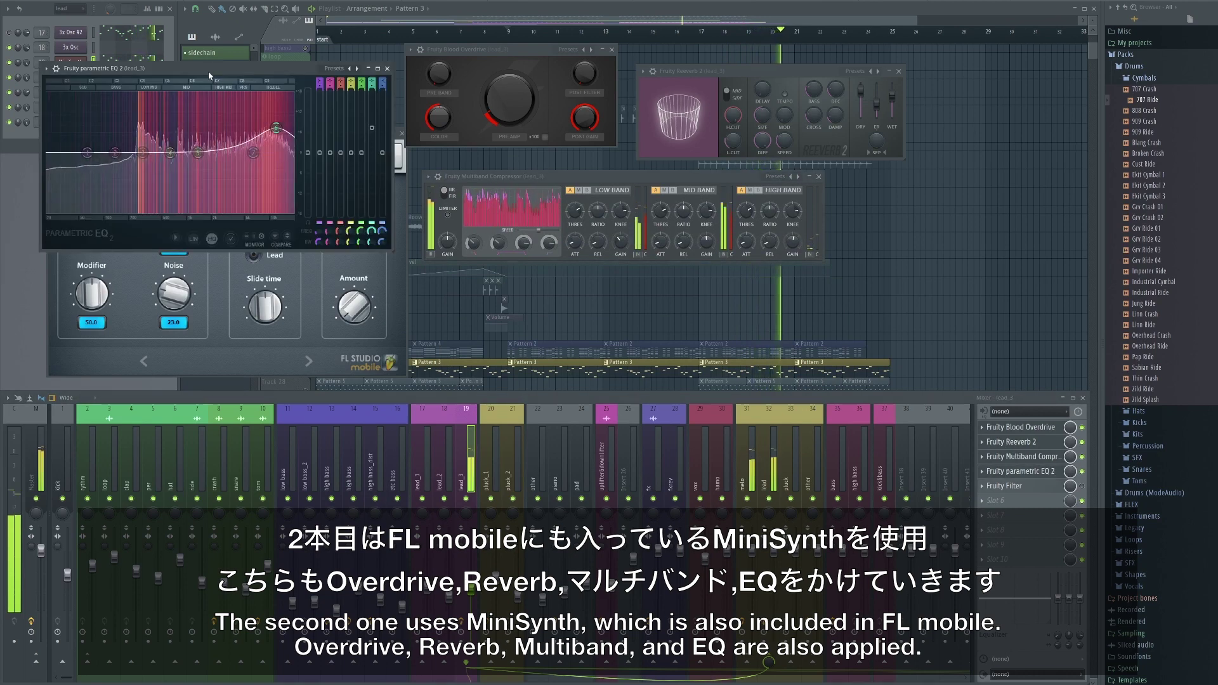
drag(199, 71, 577, 288)
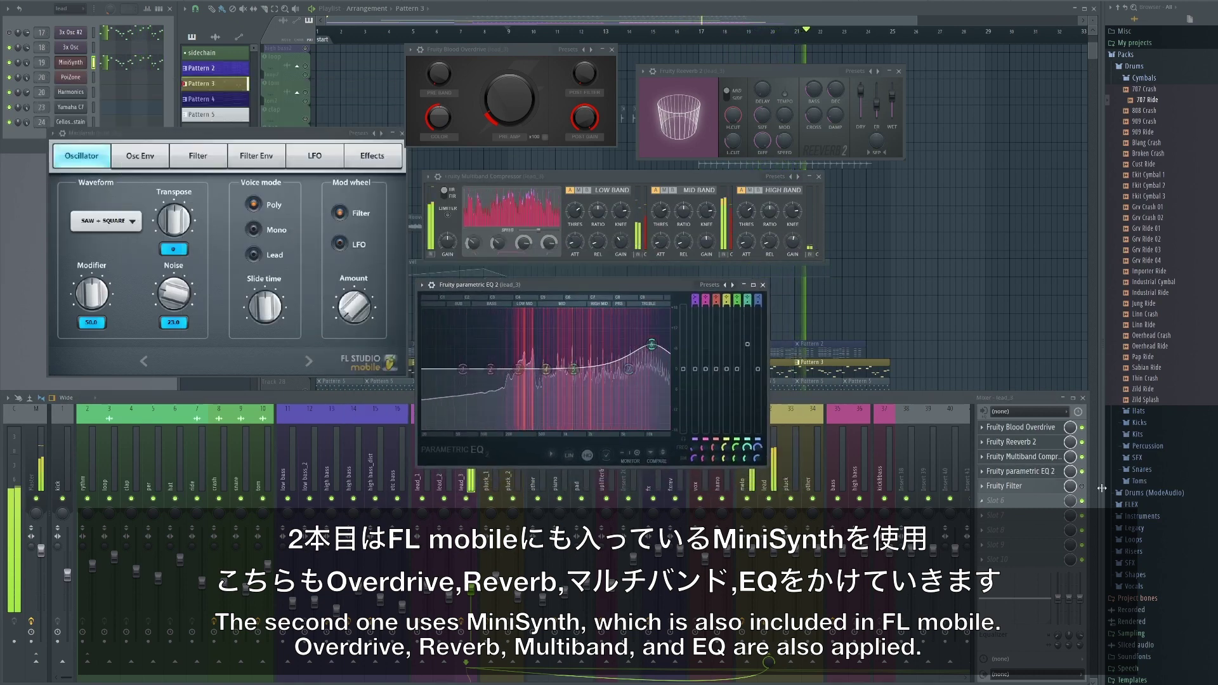
click(1022, 486)
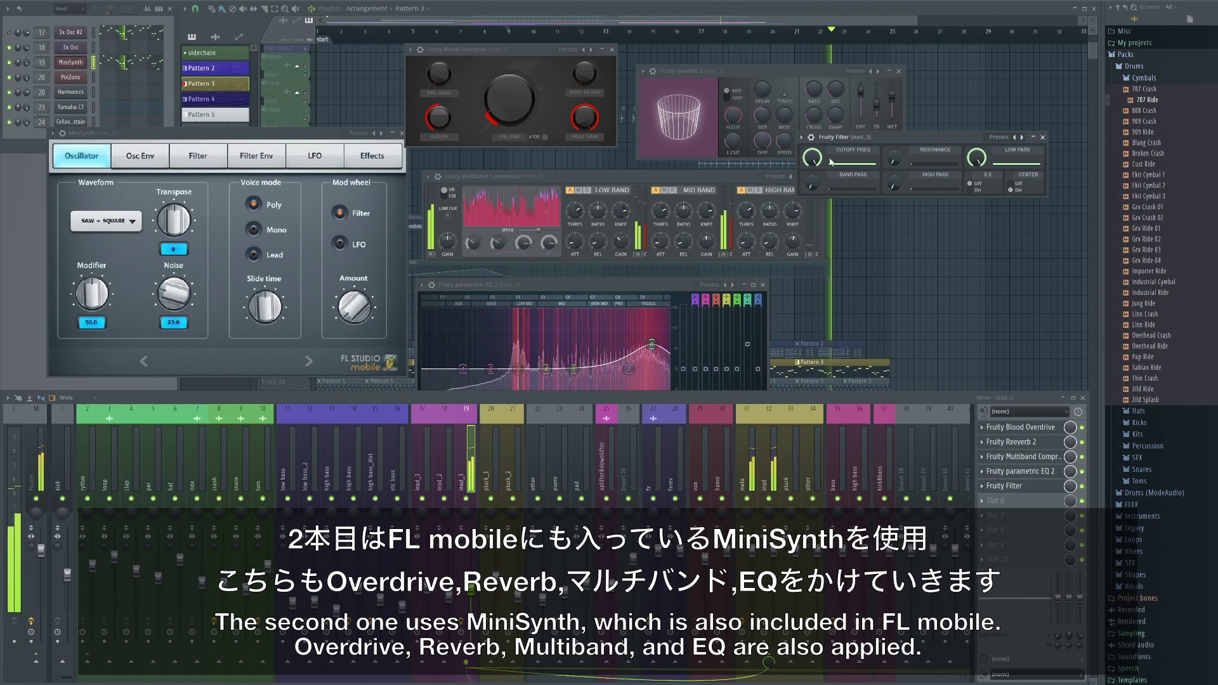
Step: Close the Fruity Filter, parametric EQ 2, Multiband Compressor, Reeverb 2 and Blood Overdrive windows of the lead_3 track
click(1021, 486)
click(1021, 472)
click(1021, 457)
click(1021, 442)
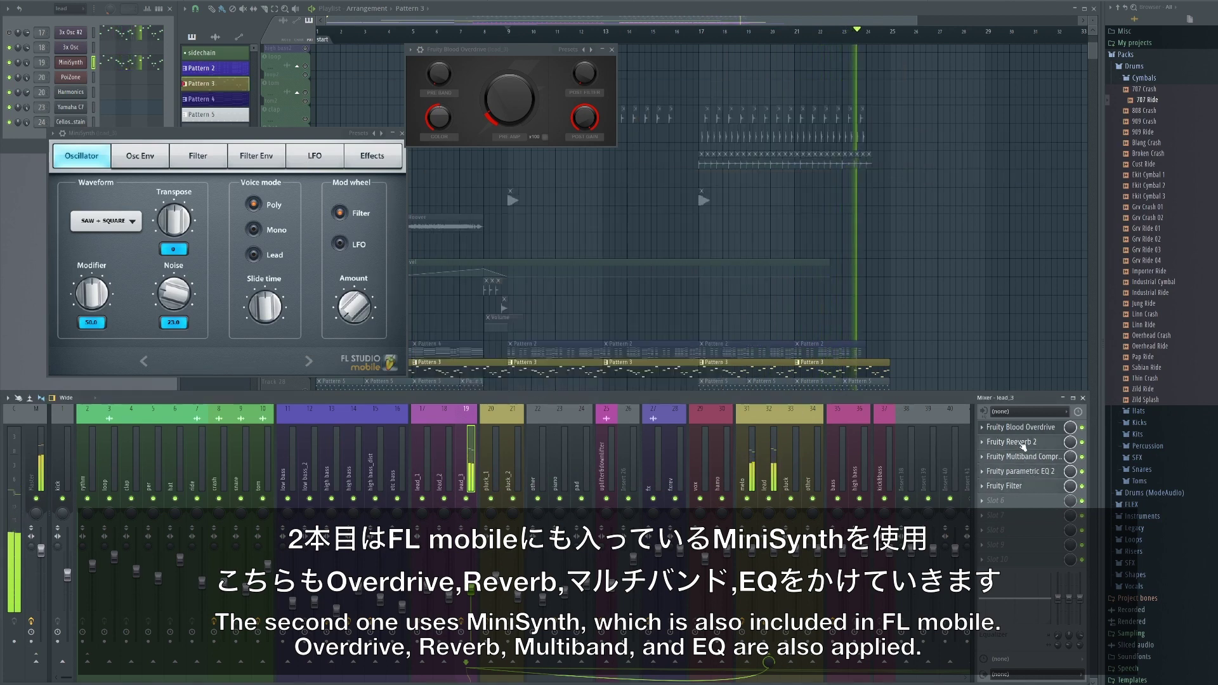
click(1021, 427)
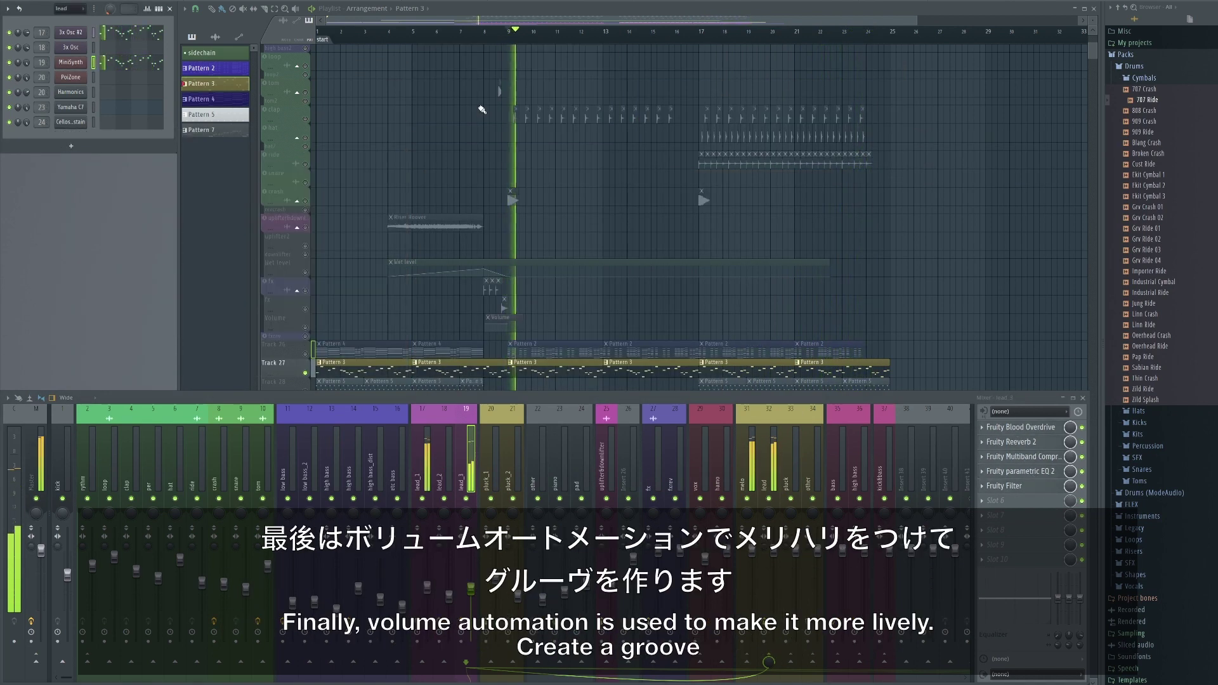
Step: Show the first Fruity Balance on the lead group mixer track and move its window clear of the channel rack
key(F5)
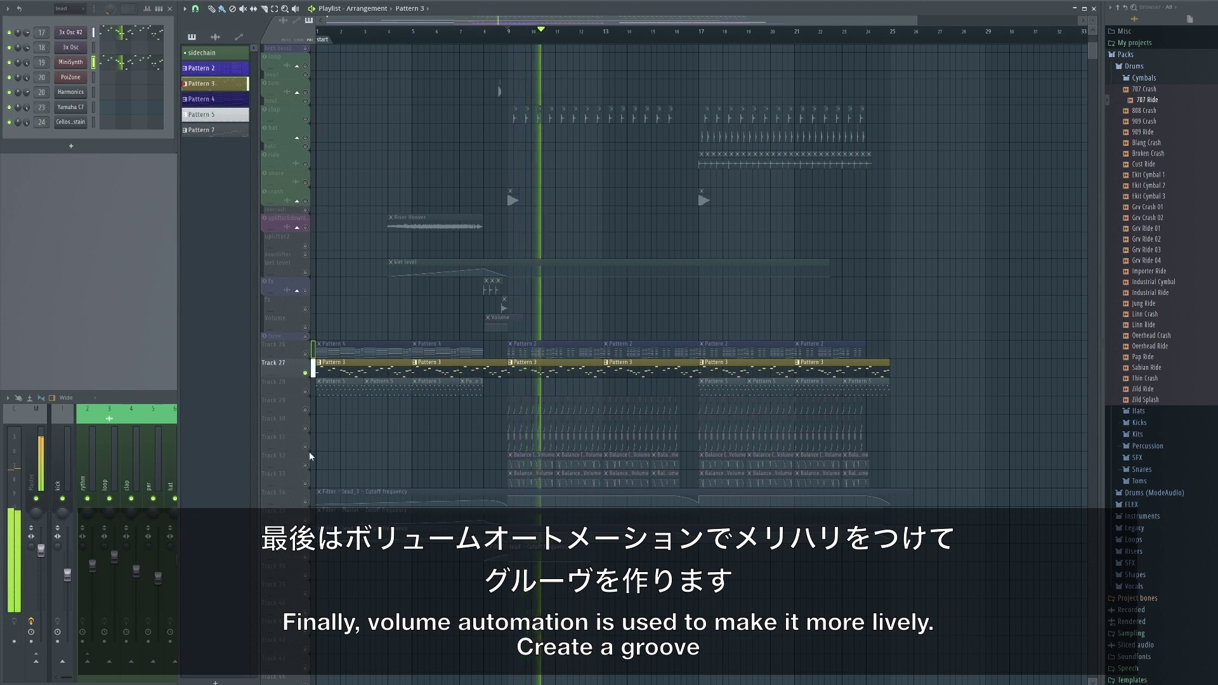
key(F9)
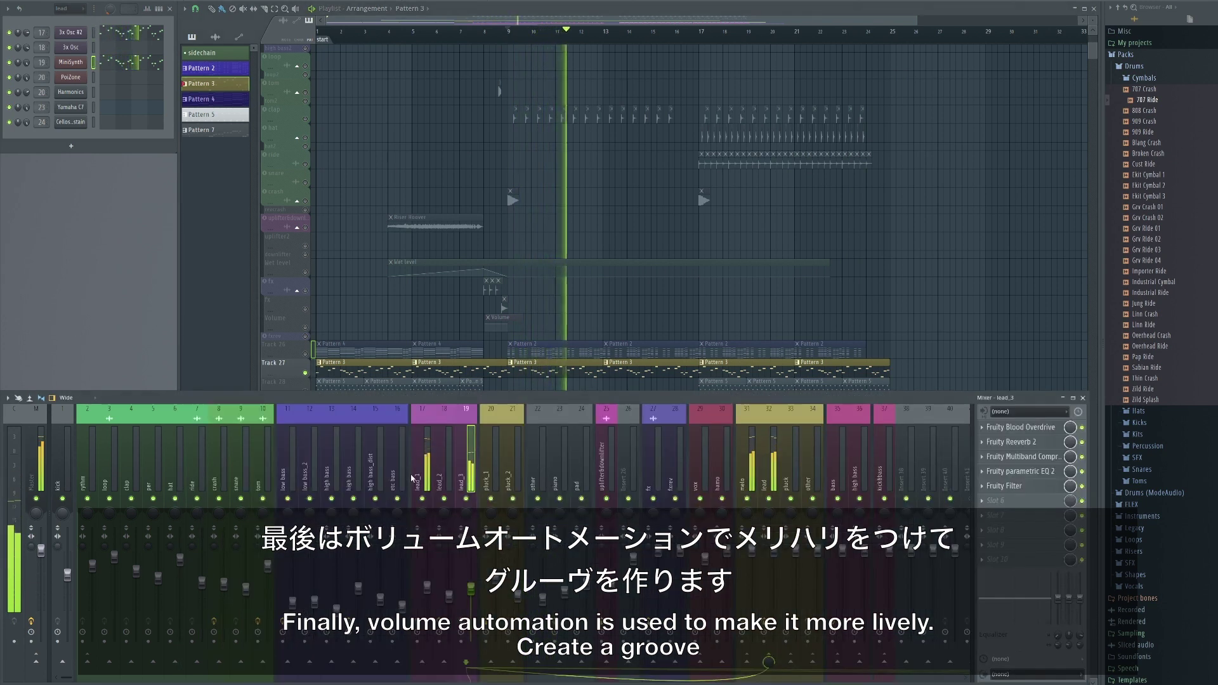
click(771, 465)
click(1015, 427)
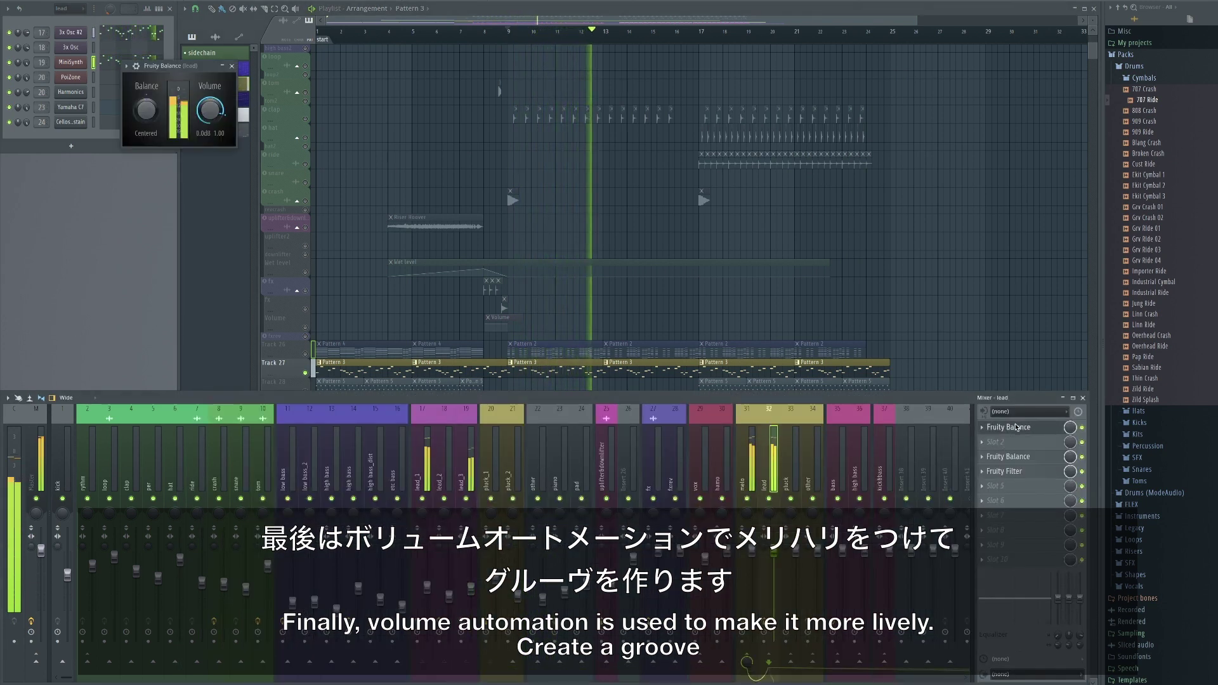
drag(178, 73, 177, 239)
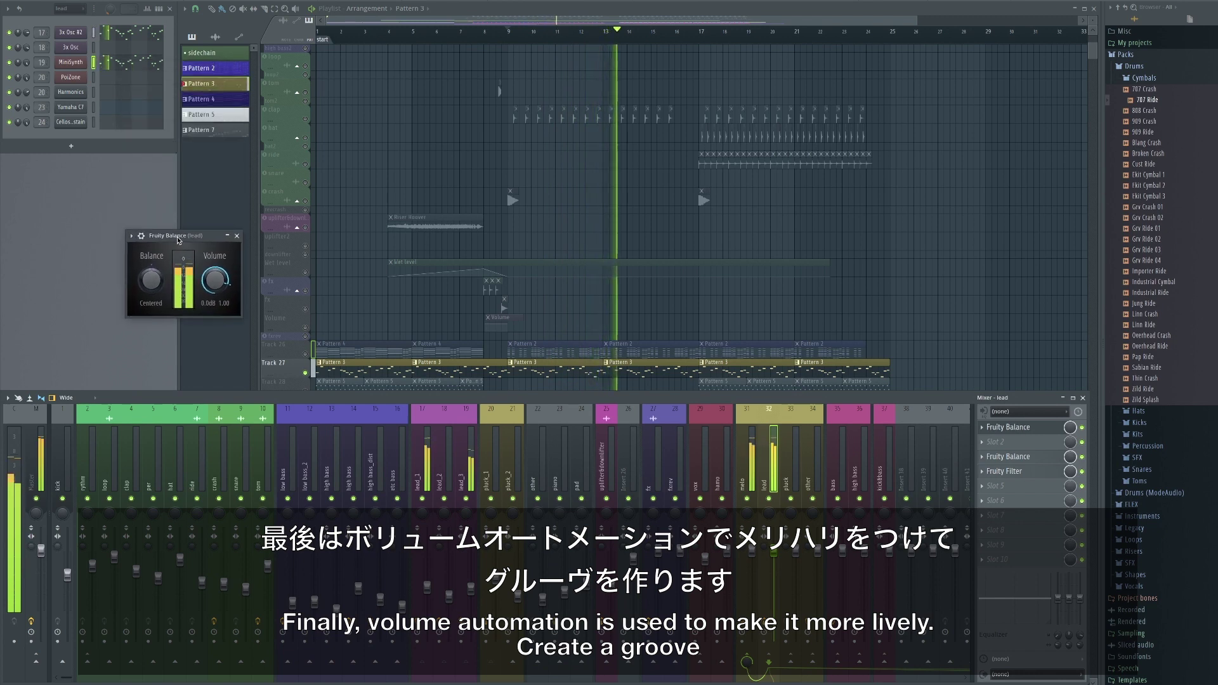
Step: Show the second Fruity Balance on the lead group mixer track and move its window over the playlist, clear of the channel rack
click(1026, 458)
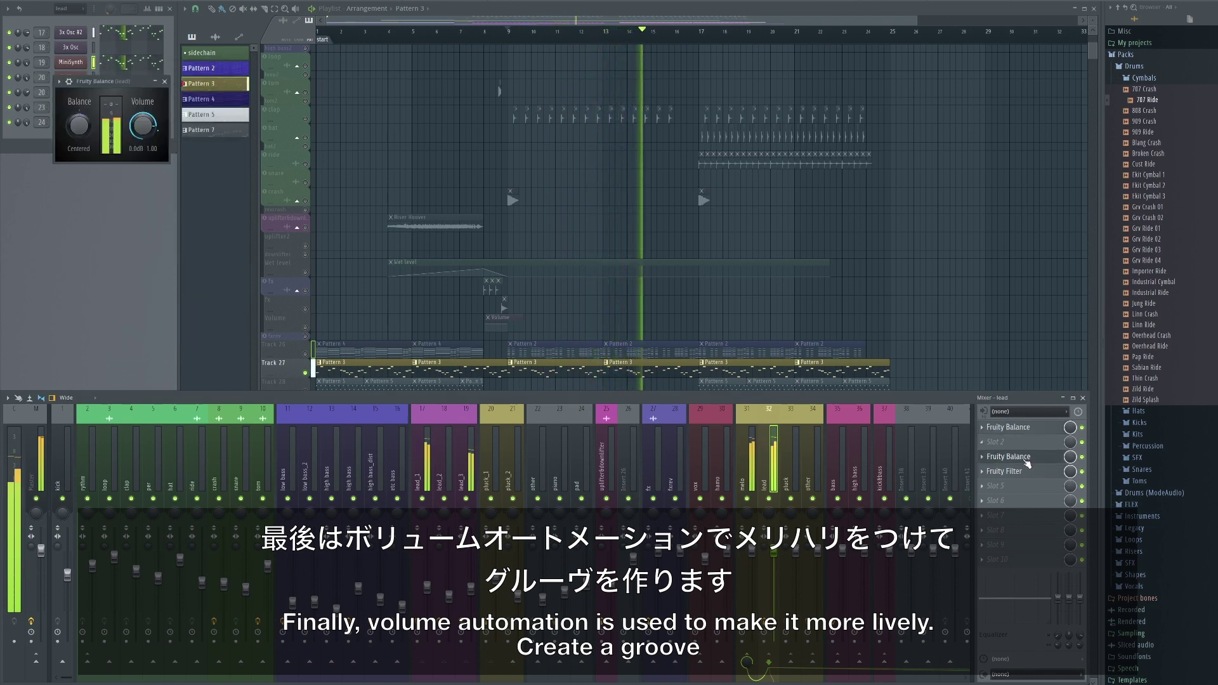
drag(98, 82, 301, 261)
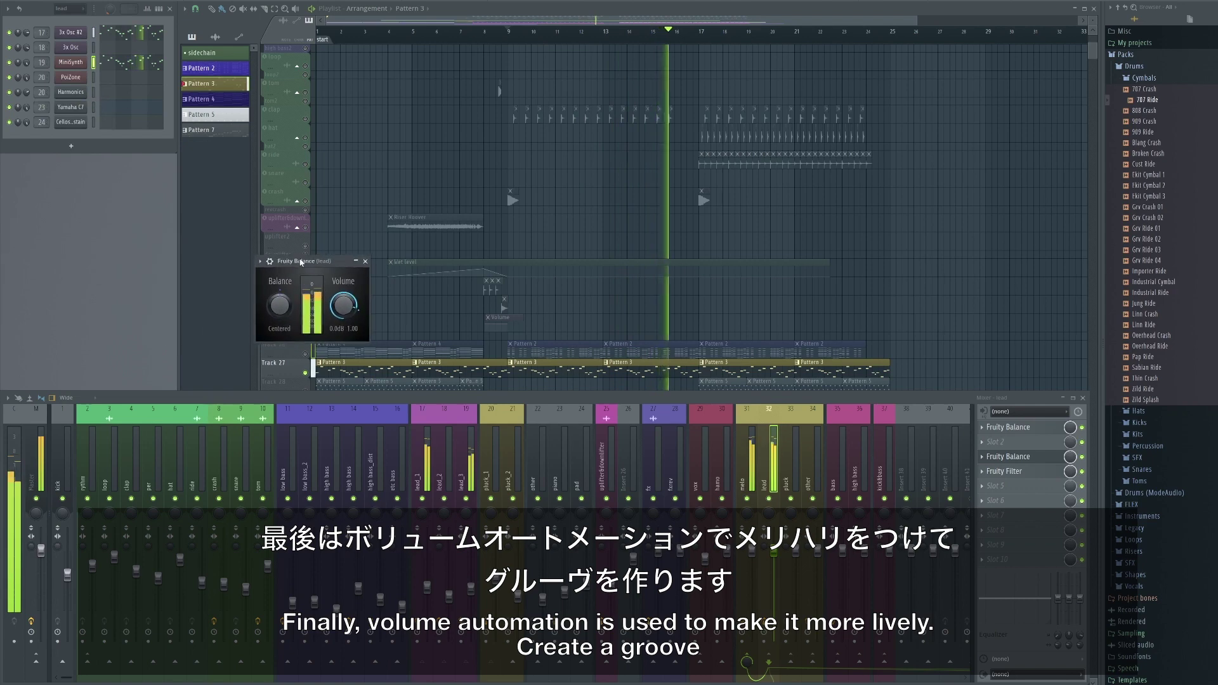
scroll(626, 154, down, 10)
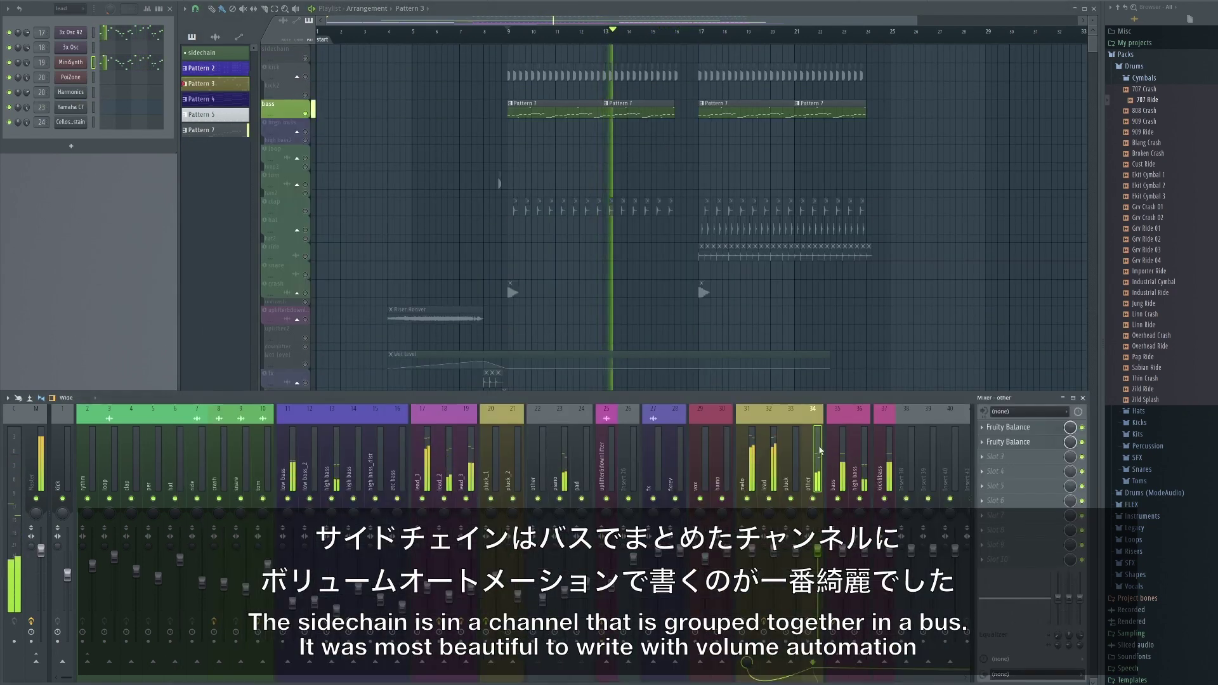
Step: Show the first Fruity Balance on the lead group mixer track again and place its window in the empty area below the channel rack
click(765, 459)
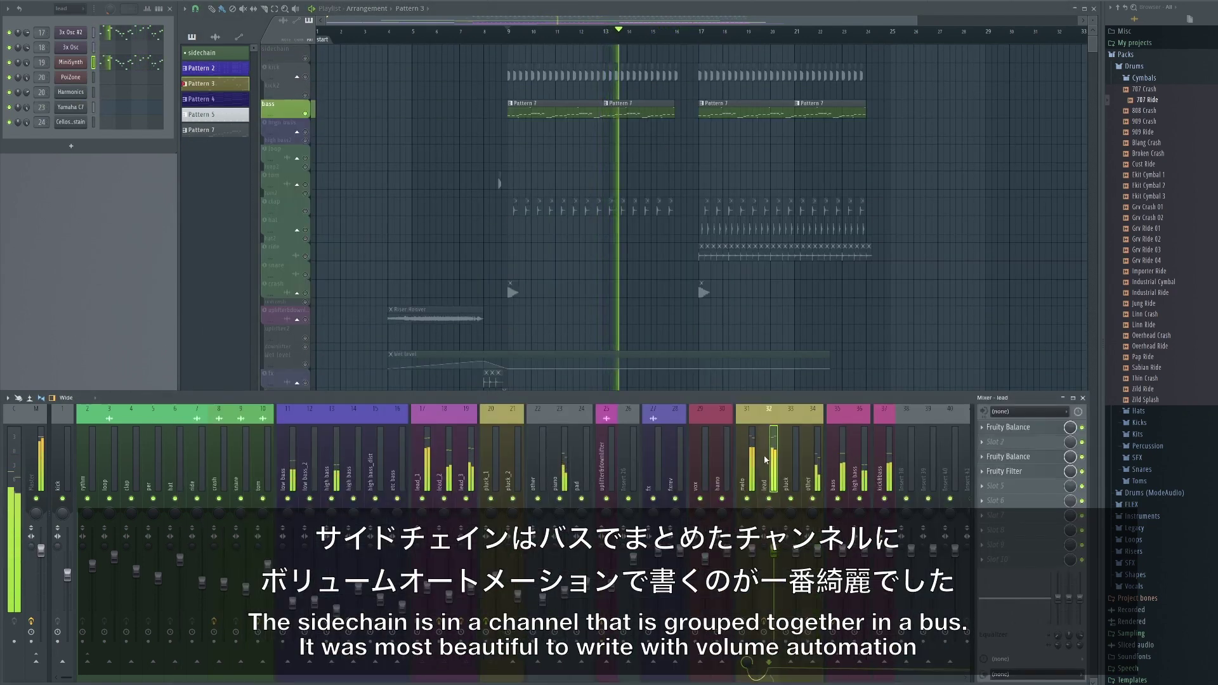
click(1015, 471)
click(1008, 427)
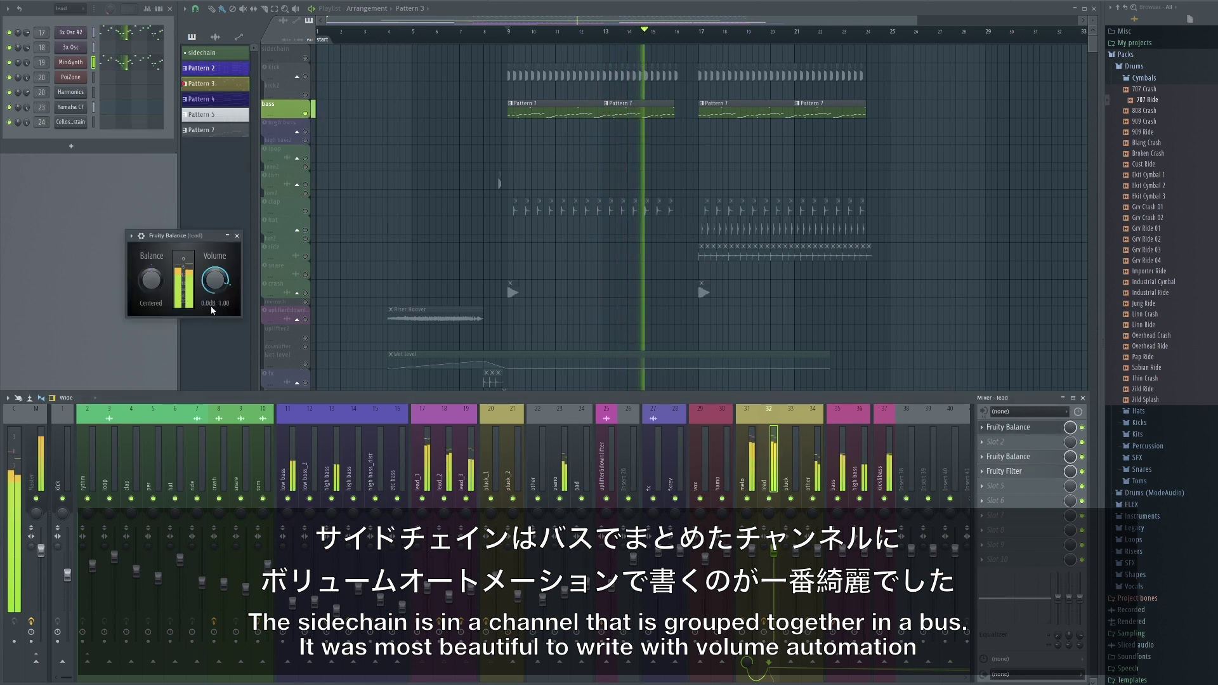
drag(180, 236, 129, 222)
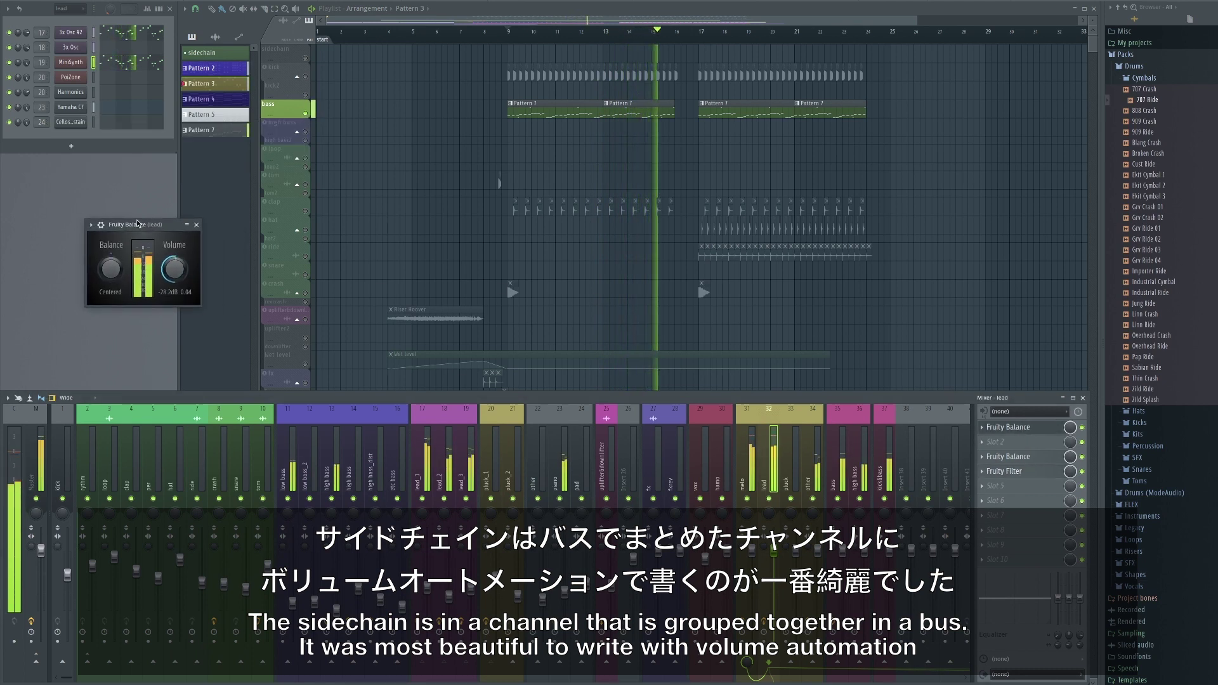
Step: Show a Fruity Balance on the mixer track named "other" and place its window above the lead group's Balance
click(818, 458)
click(1020, 434)
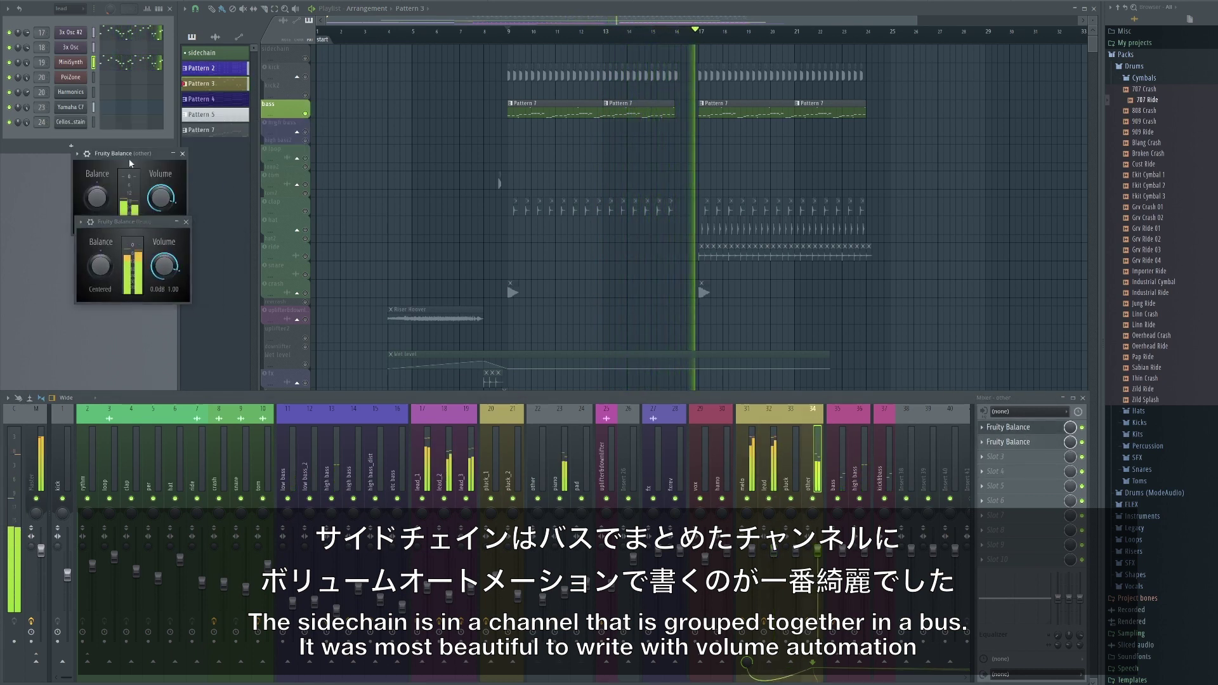
drag(130, 163, 134, 154)
Step: Show the Fruity Balance on the bass group mixer track and place its window beside the other two Balance windows
click(837, 457)
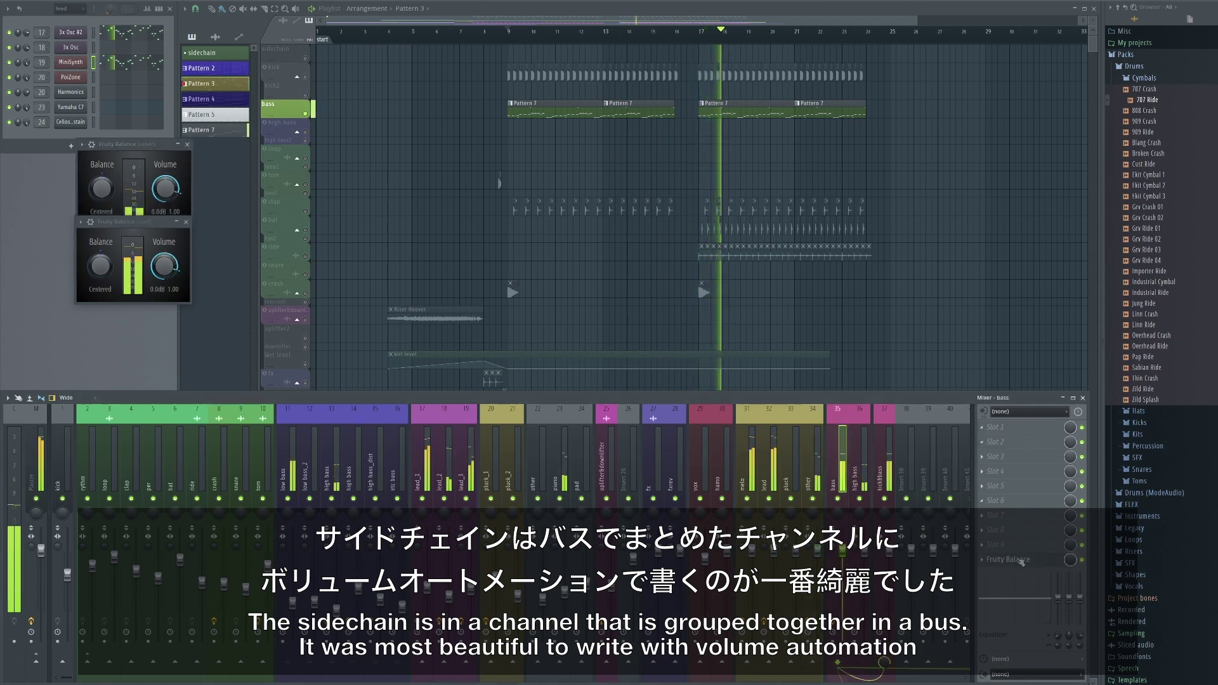
click(1020, 560)
drag(98, 217, 257, 165)
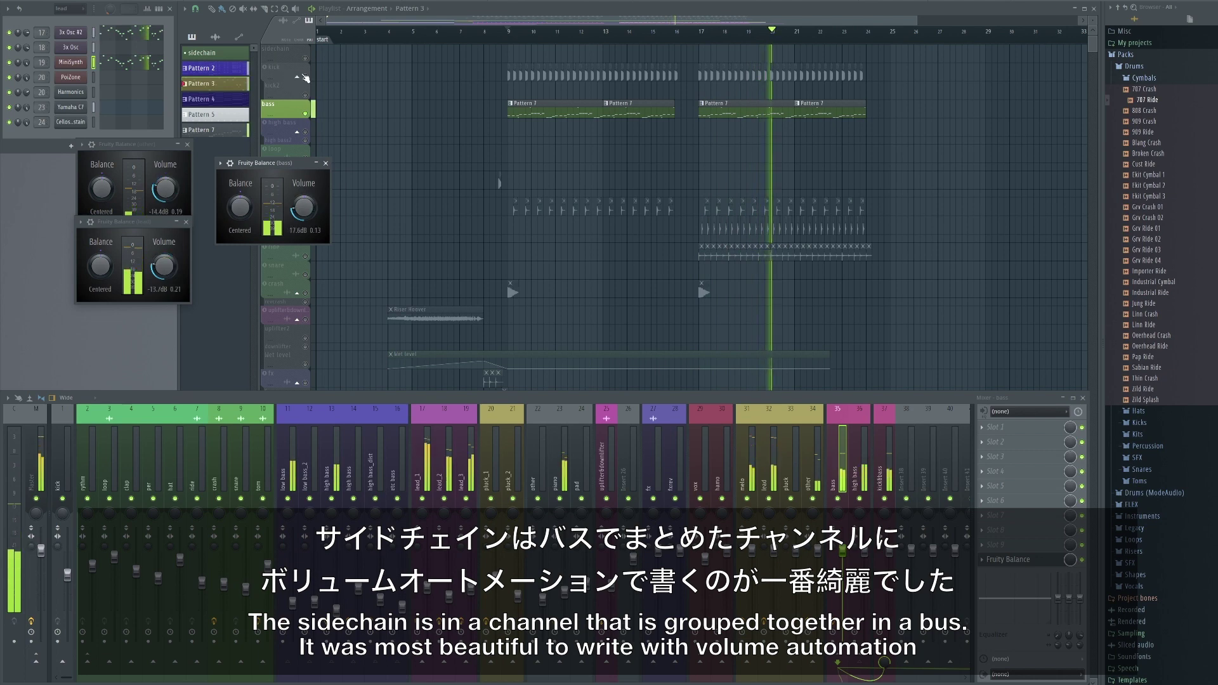
Step: Unmute the kick track in the playlist and shift the Fruity Balance windows of the "other" and lead groups slightly apart
click(277, 61)
key(F9)
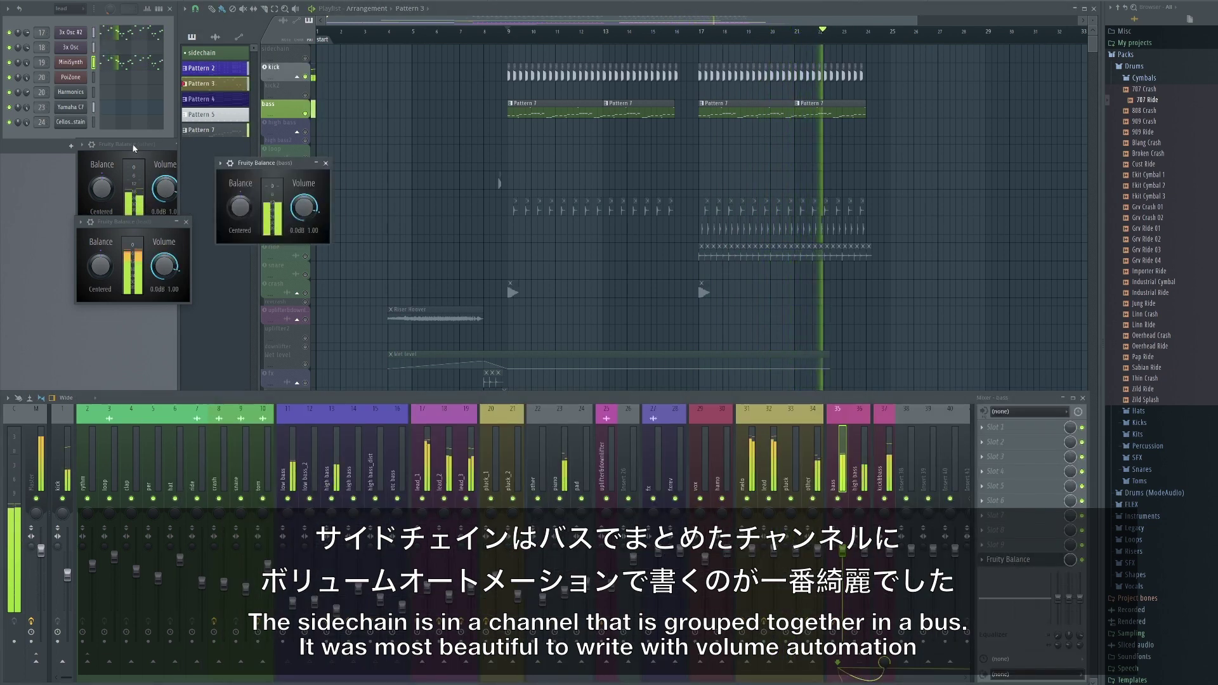
drag(146, 144, 130, 139)
drag(124, 225, 108, 239)
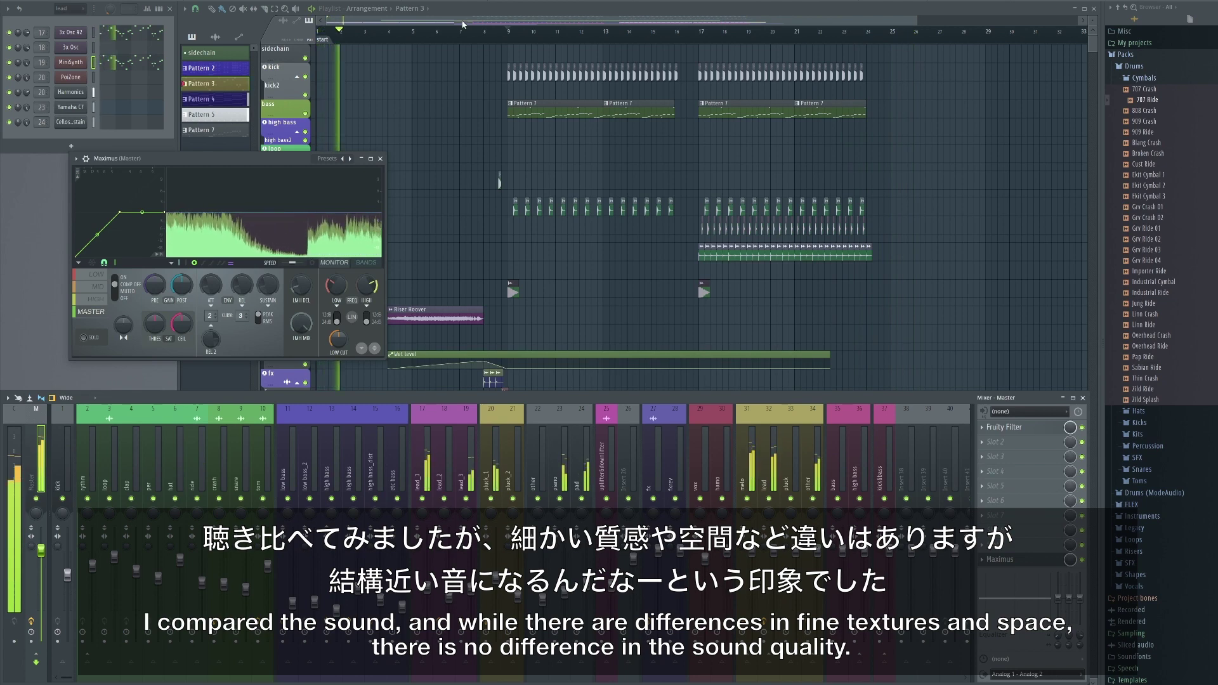
Step: Bring the playlist in front of the mixer and move the Master track's Maximus window slightly aside
click(310, 89)
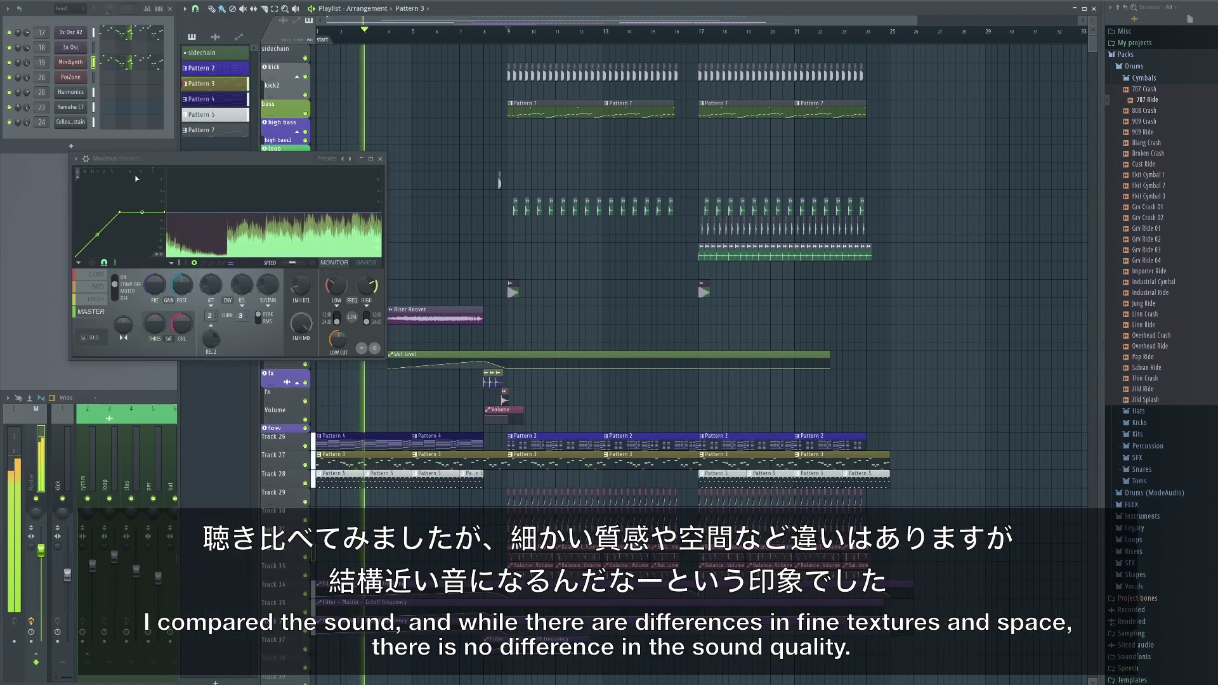
drag(140, 165, 130, 165)
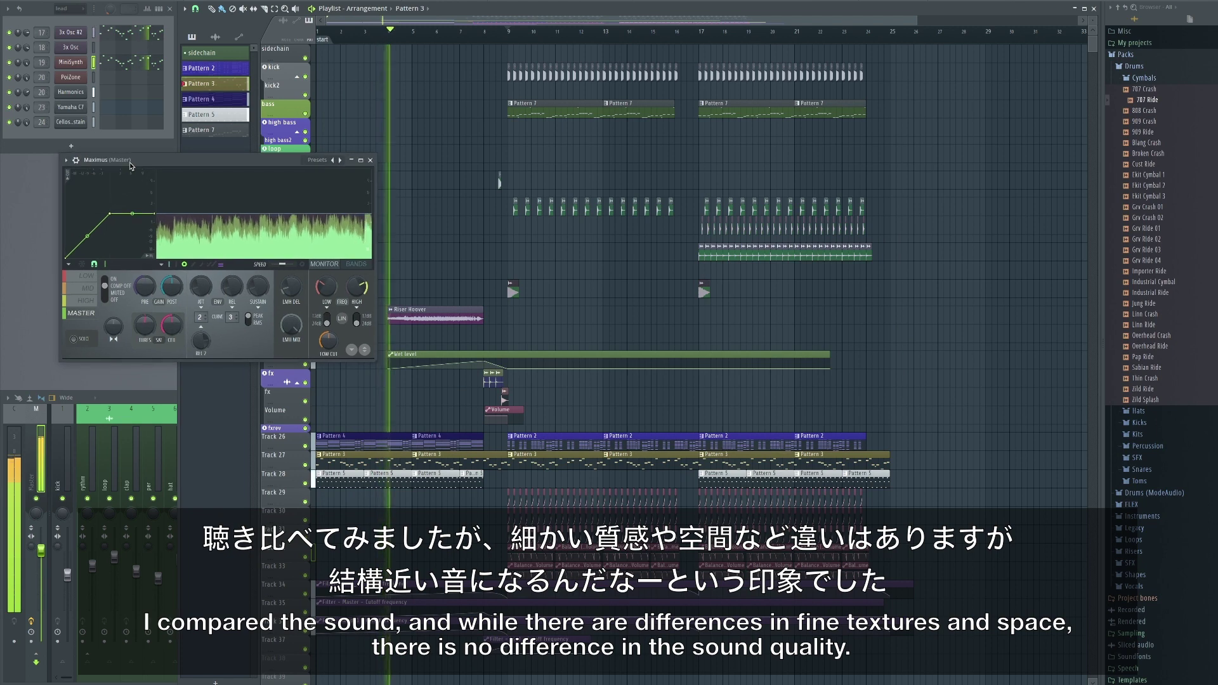